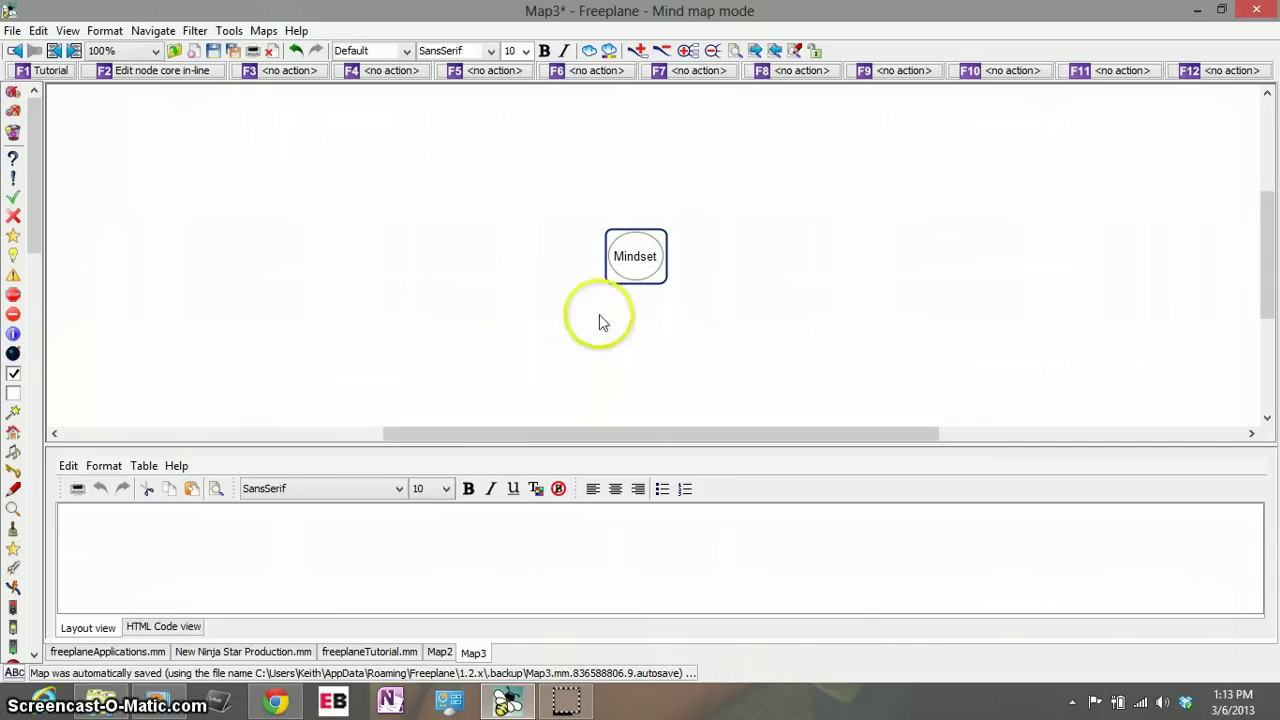
- Replace the central Mindset node's text with "Ninja Star"
key(Return)
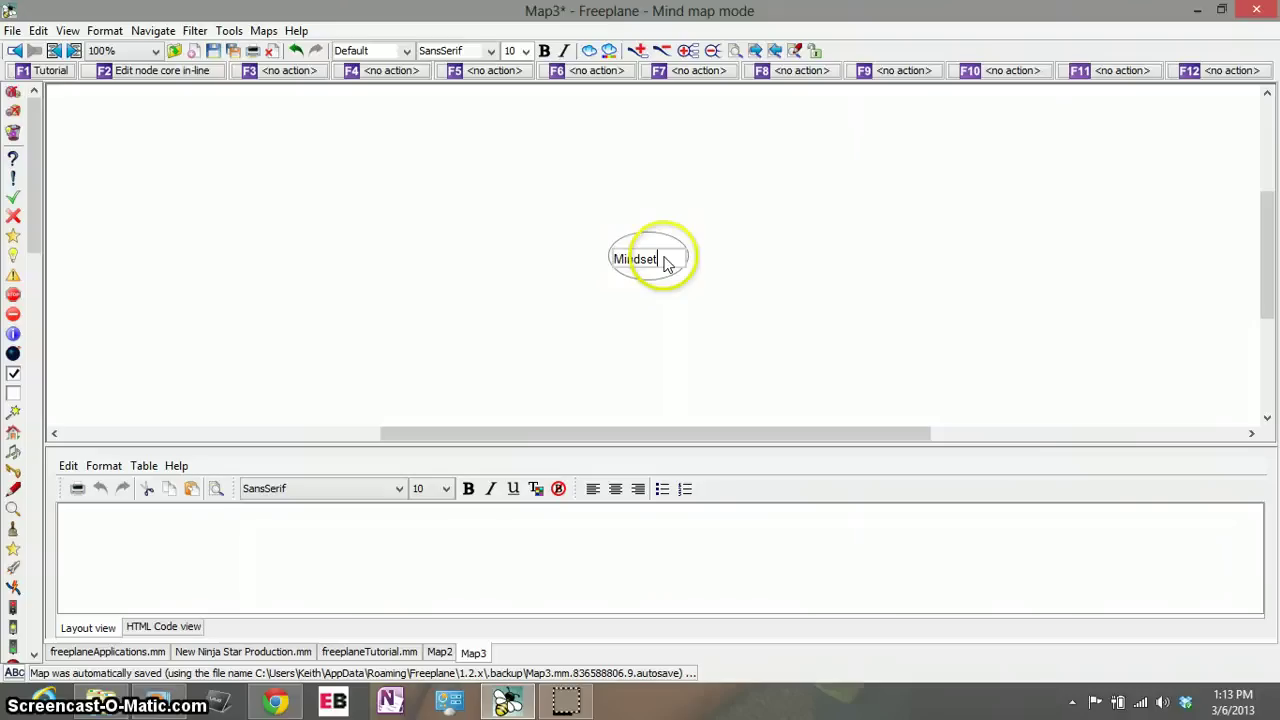
double_click(614, 258)
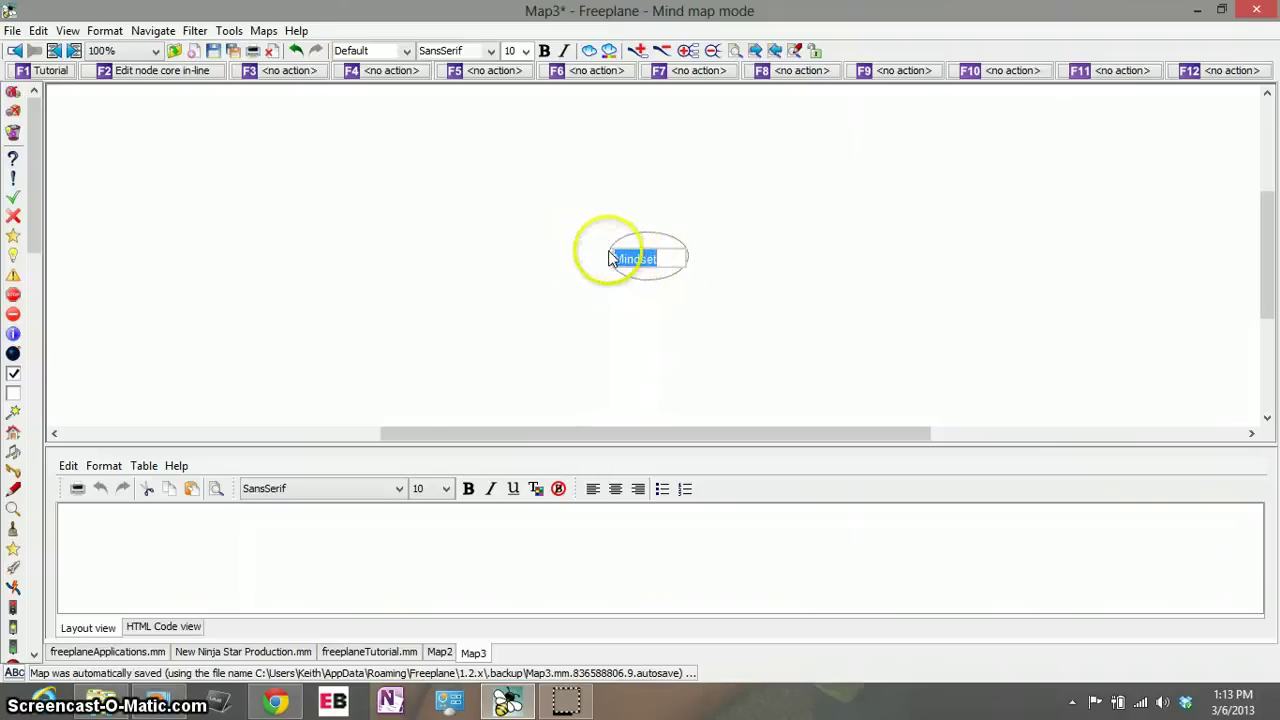
key(BackSpace)
text(Ninja)
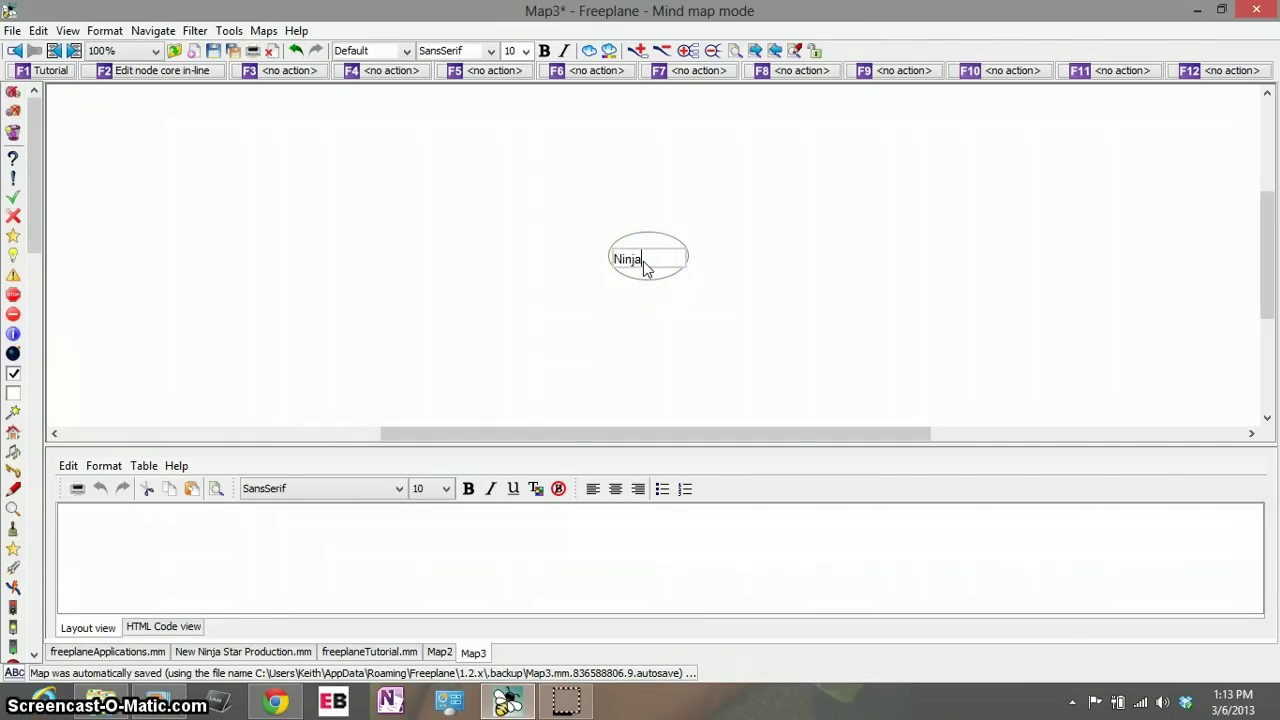
click(651, 281)
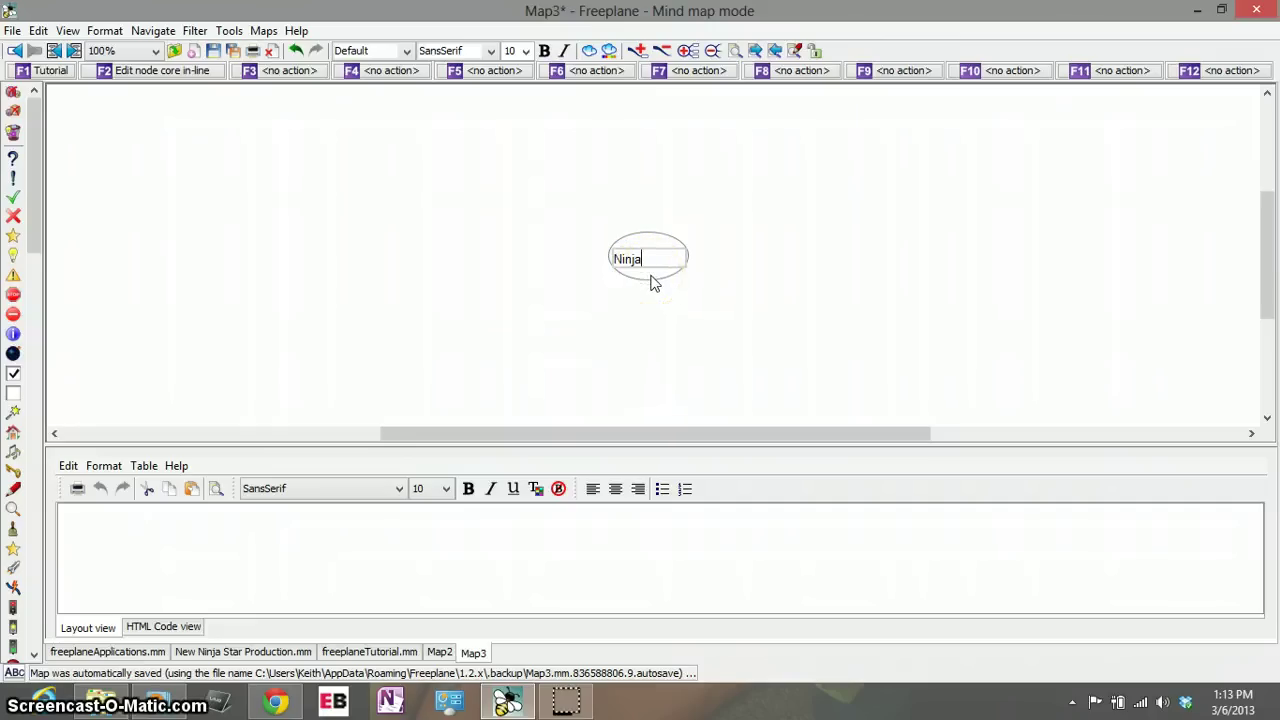
text(Star)
key(Return)
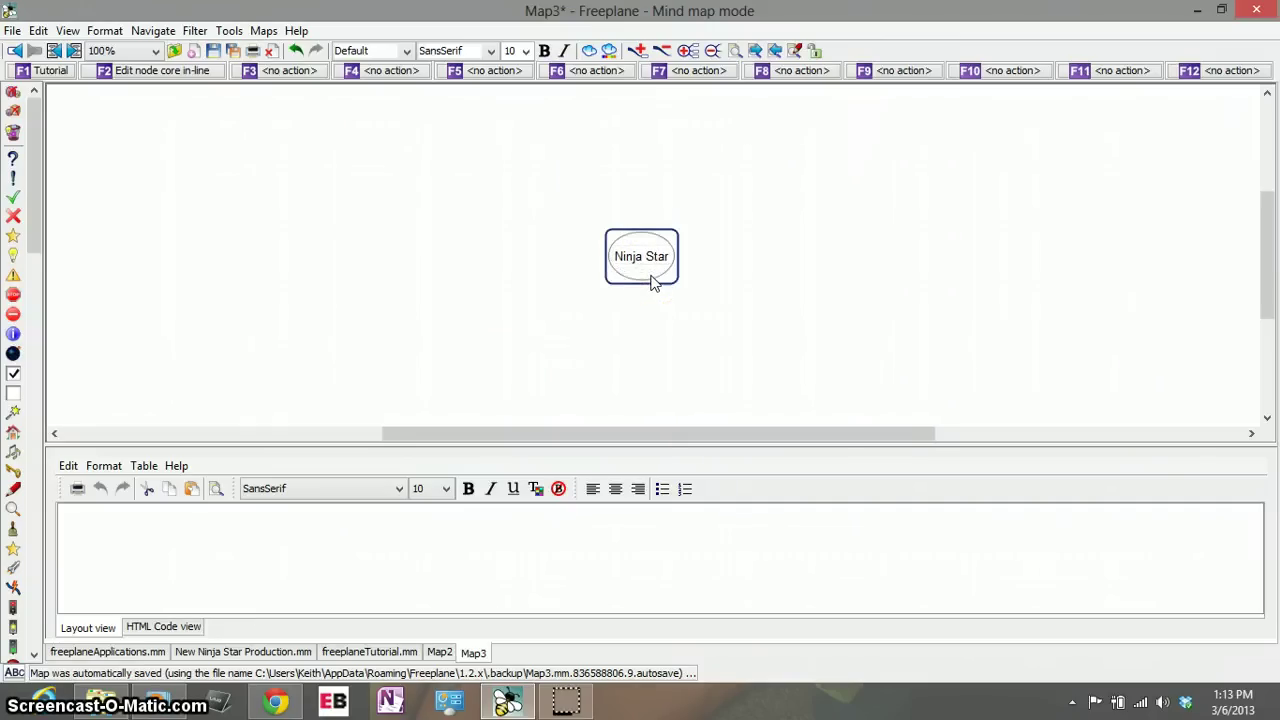
- Add an empty child node to the central Ninja Star node
click(641, 299)
click(646, 314)
click(633, 264)
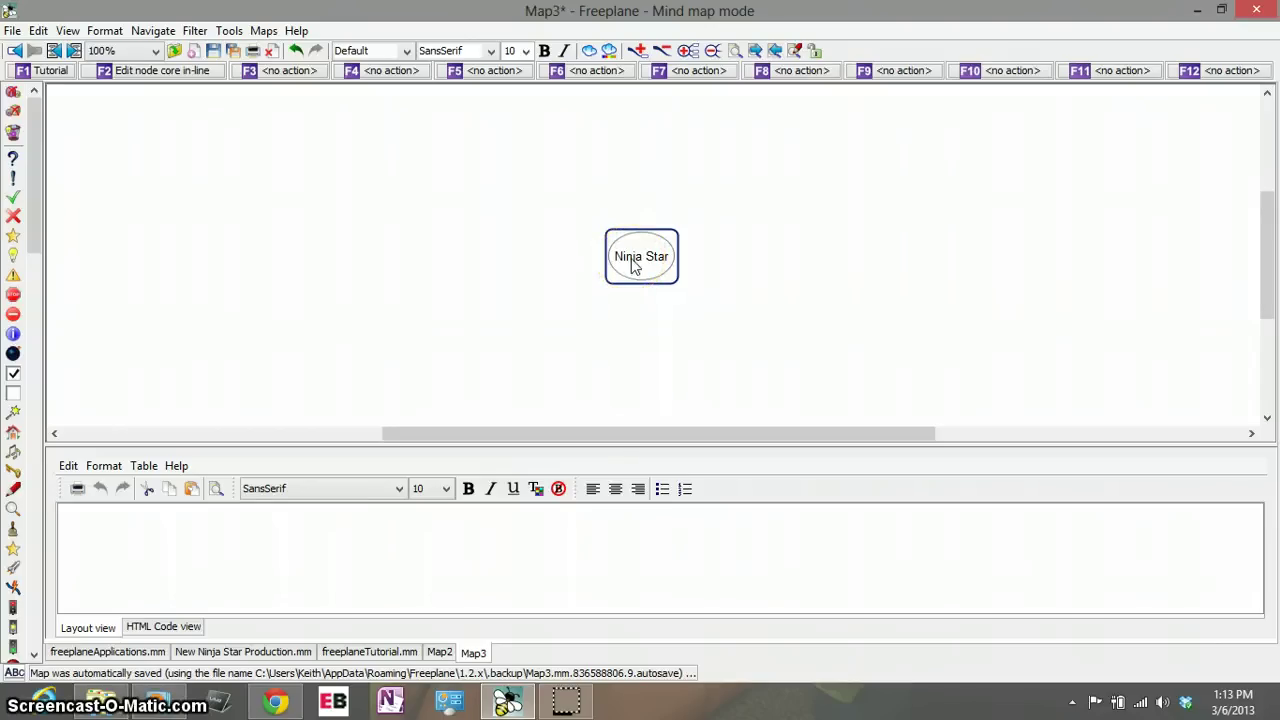
key(Insert)
click(634, 270)
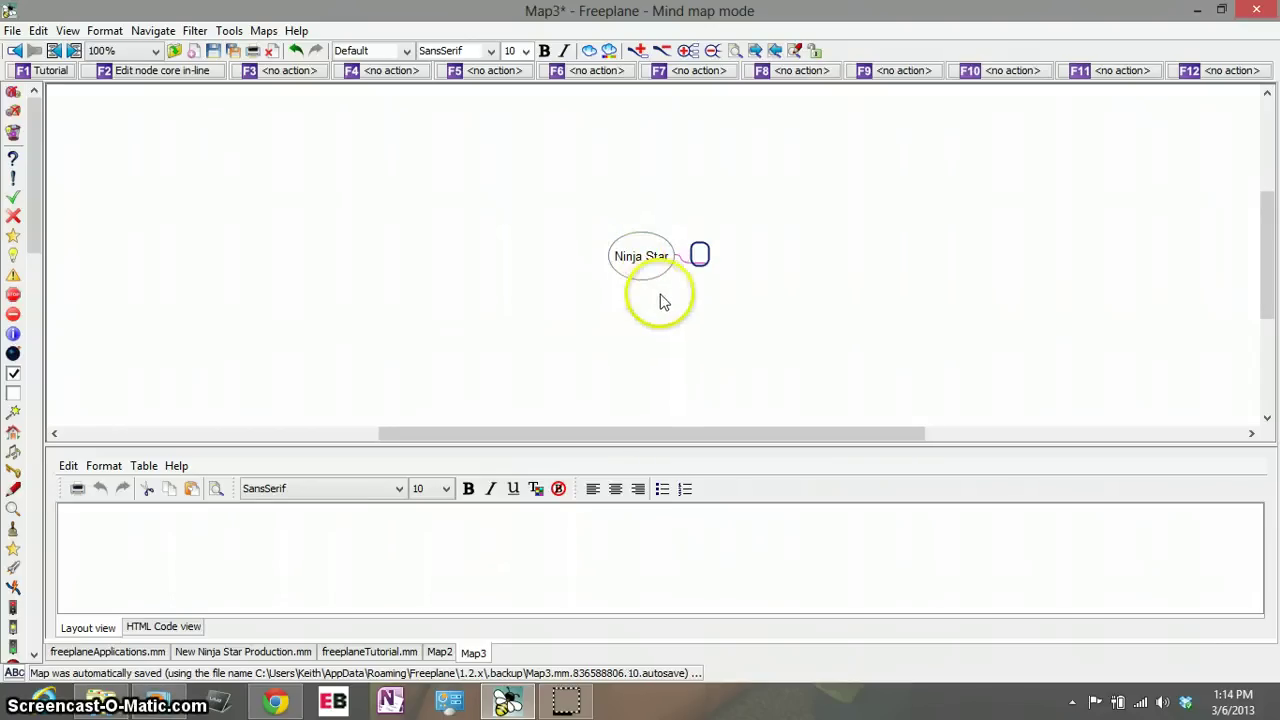
click(697, 257)
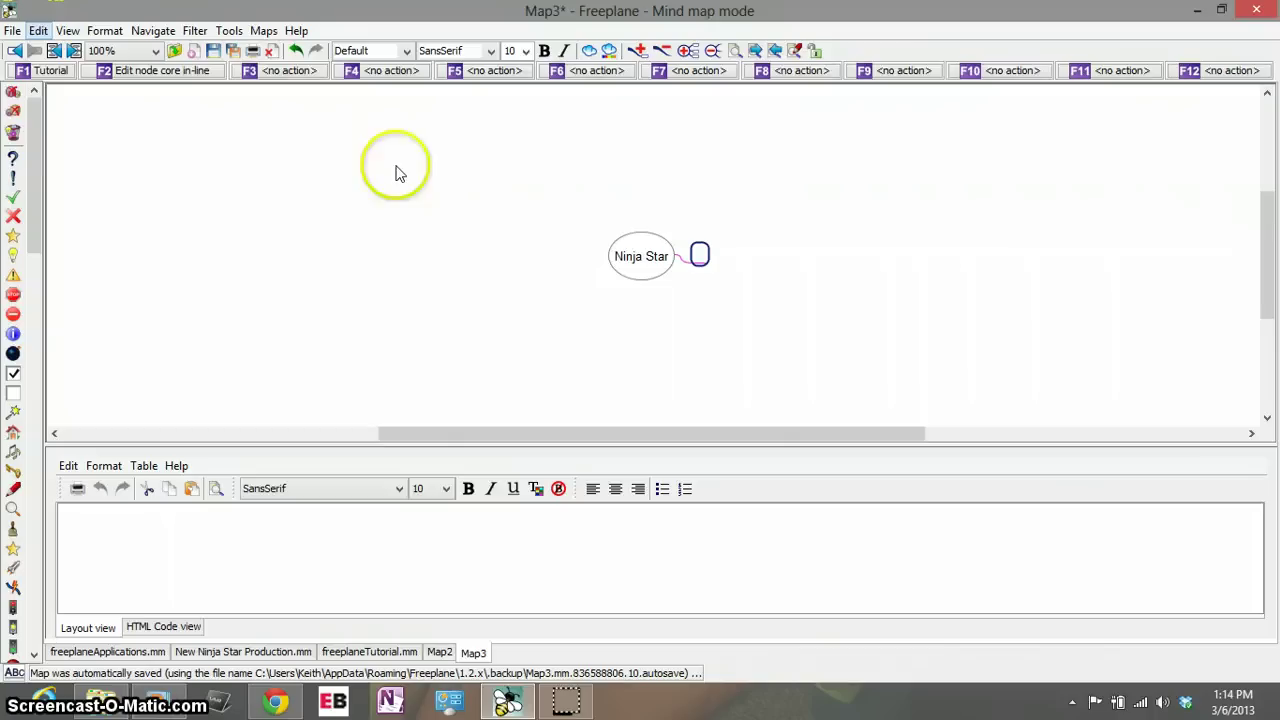
- Add a second empty child node to Ninja Star, branching off its other side
click(618, 253)
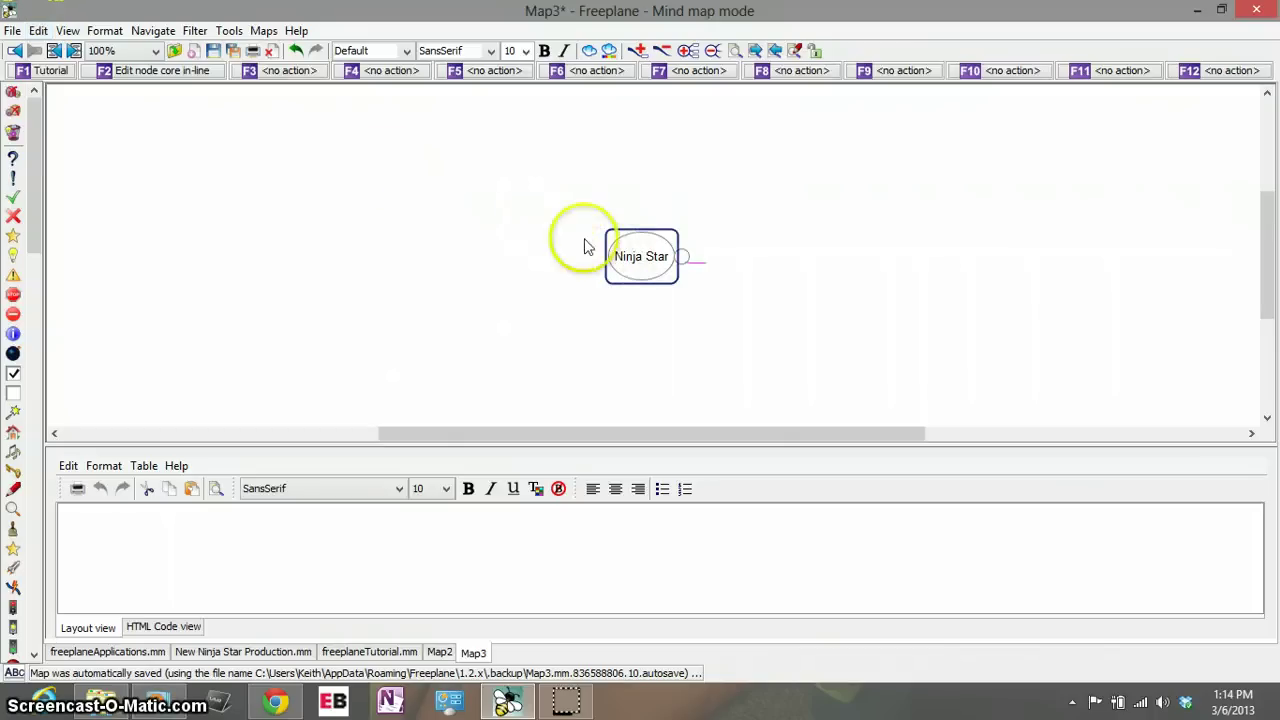
click(37, 30)
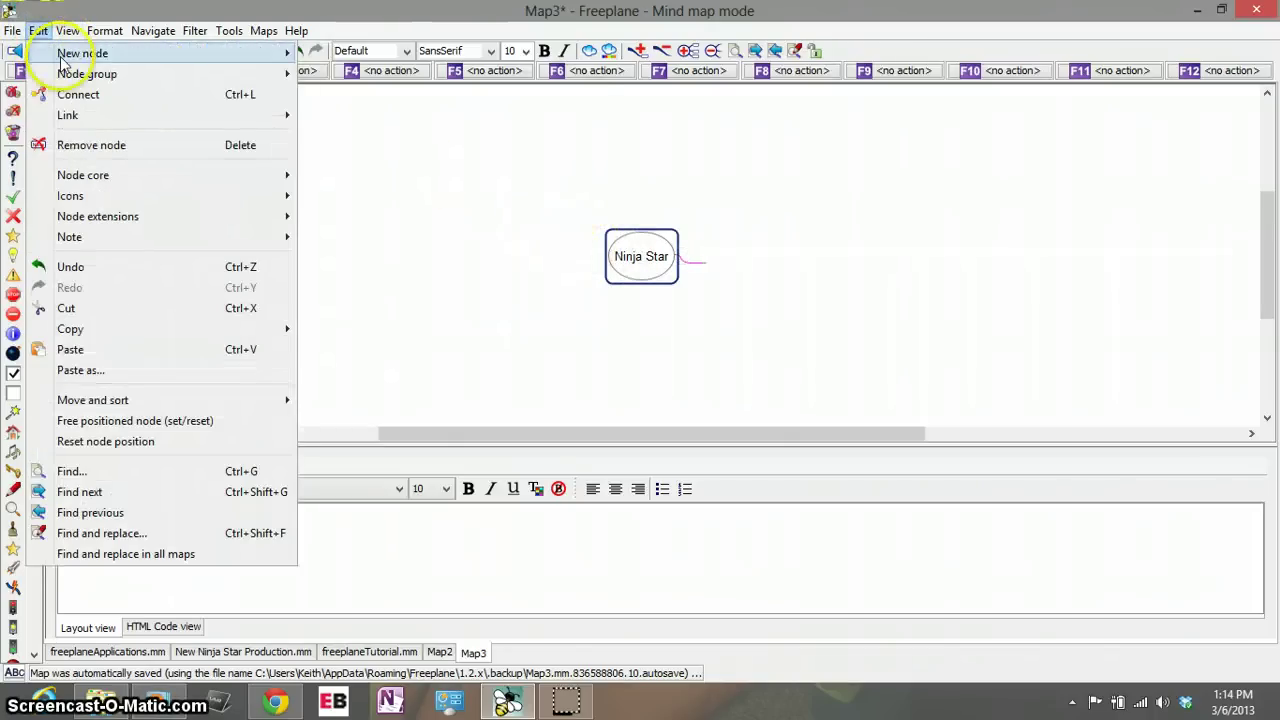
mouse_move(279, 56)
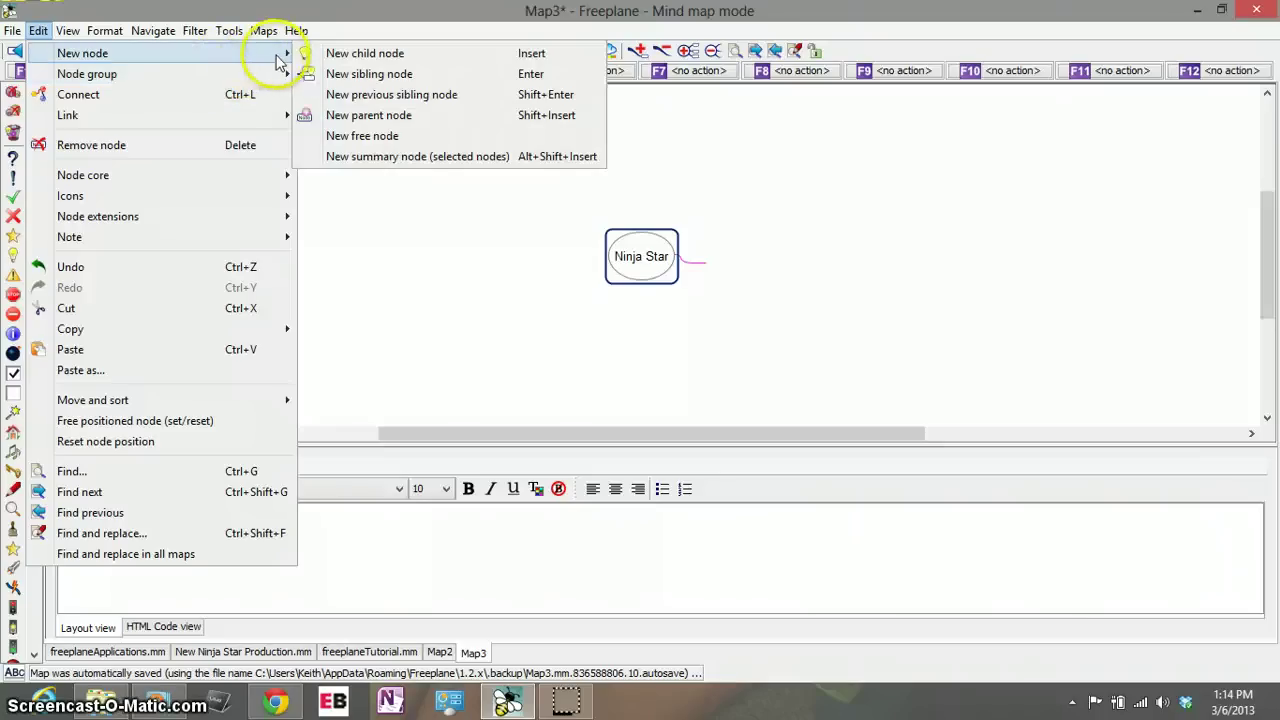
click(330, 60)
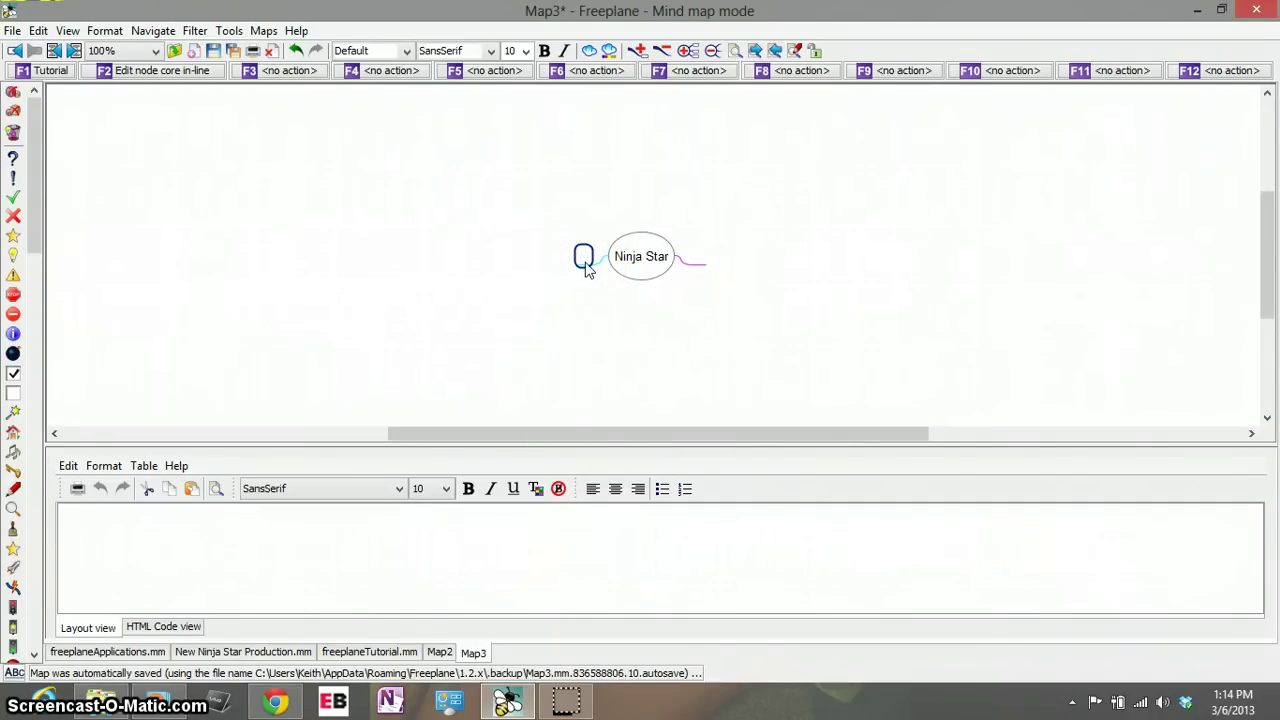
- Label the empty child node on the right side of Ninja Star "Materials"
click(675, 255)
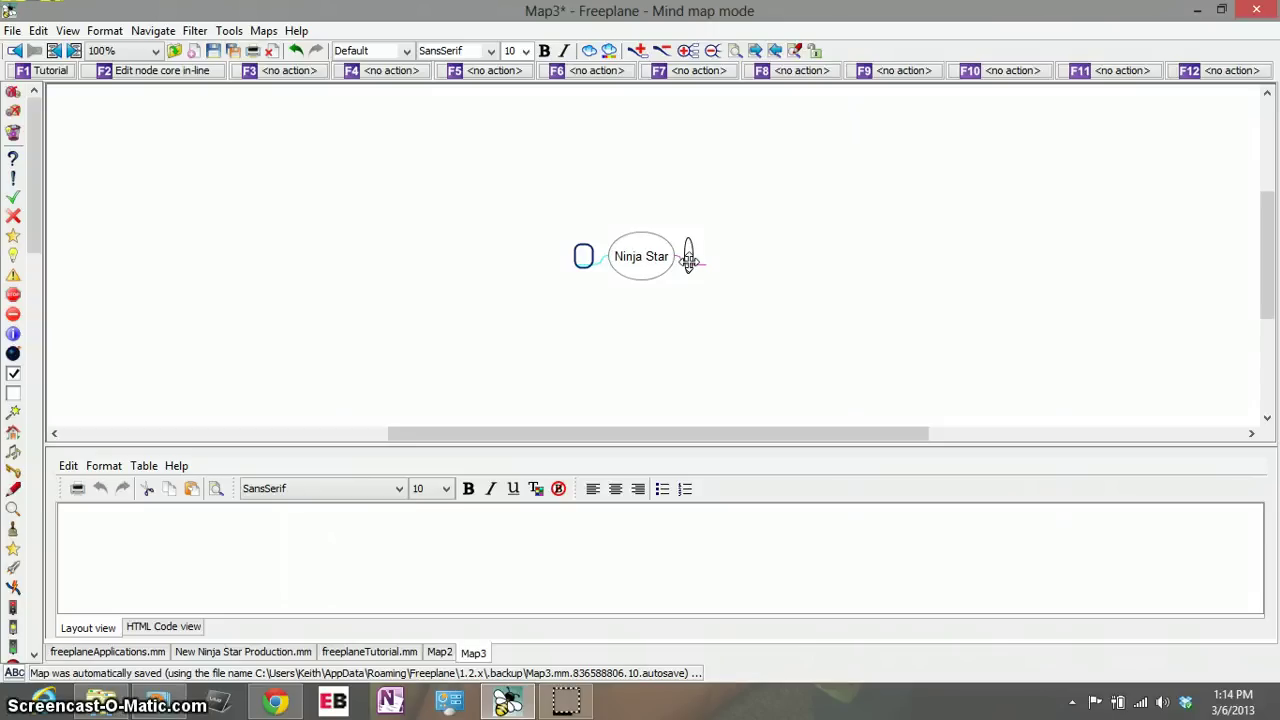
click(690, 260)
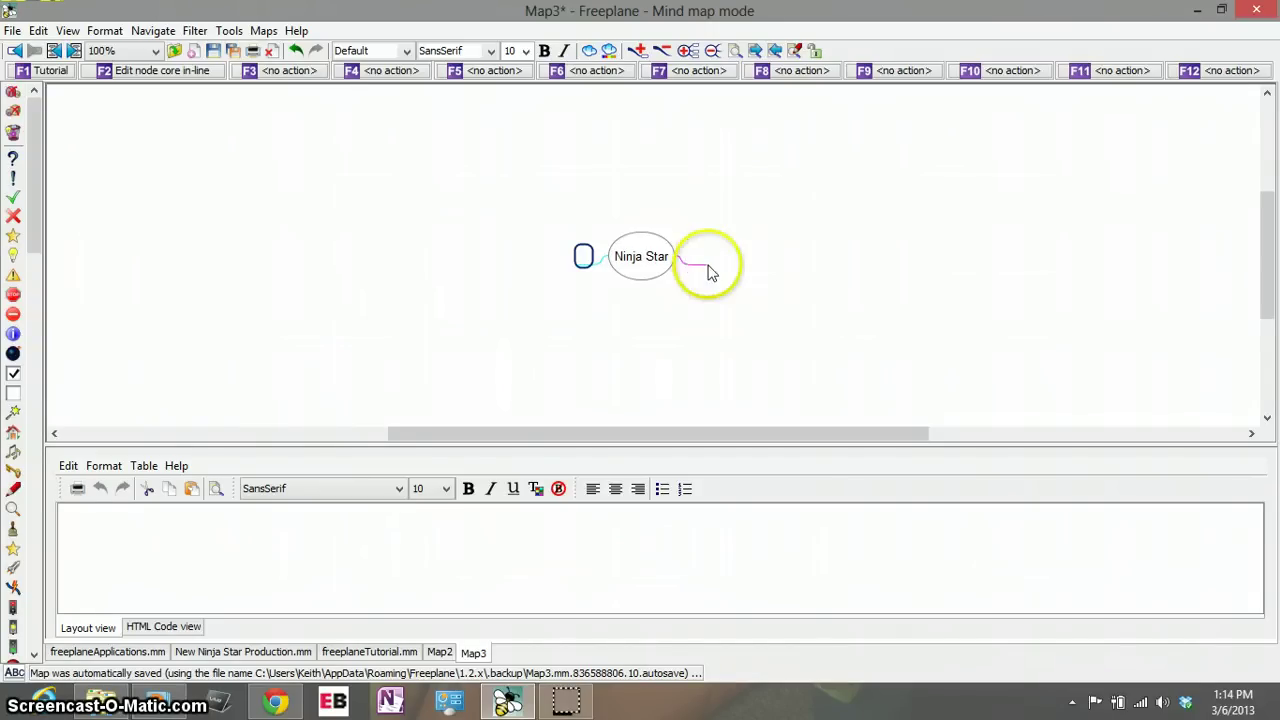
mouse_move(690, 260)
mouse_down()
mouse_move(723, 271)
mouse_move(693, 266)
mouse_up()
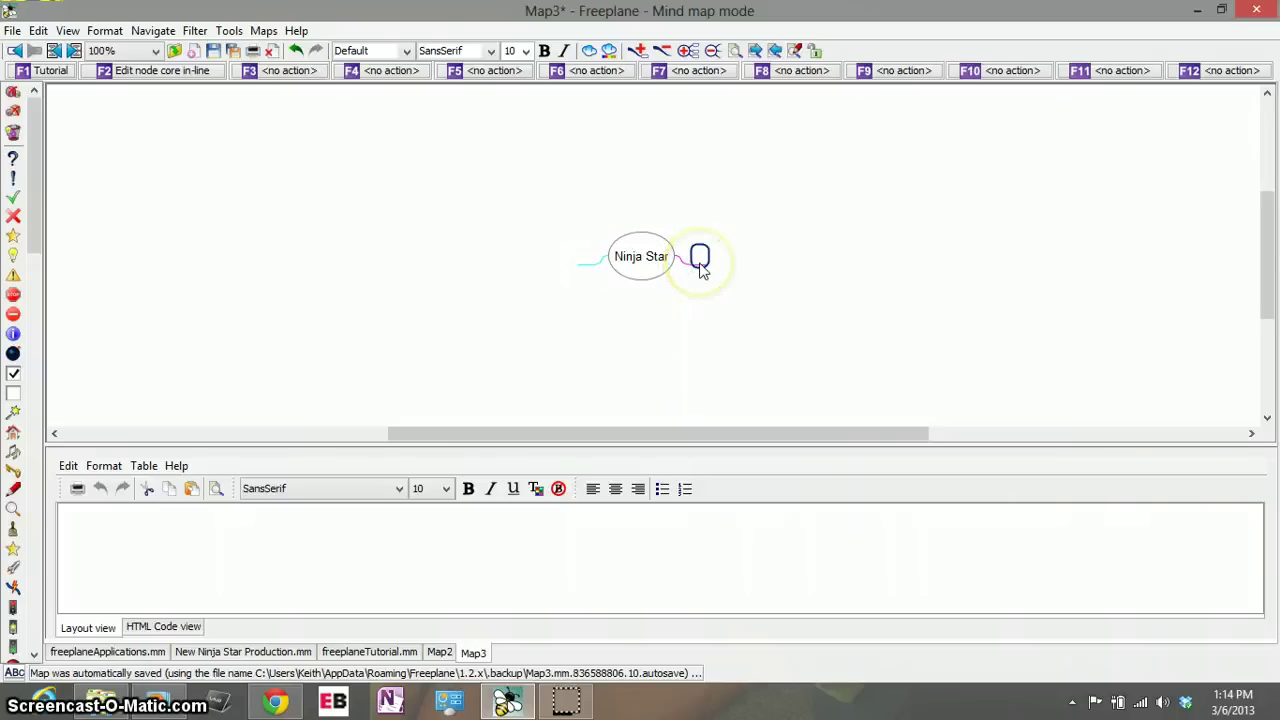
text(Materials)
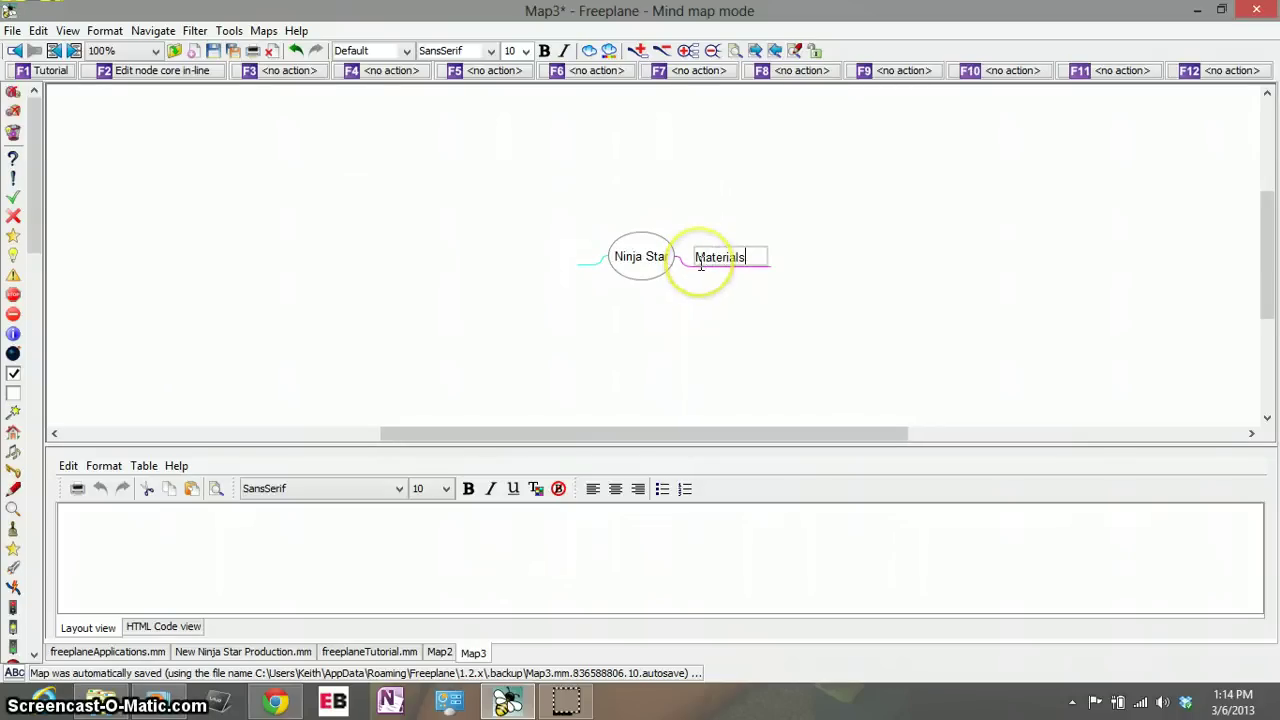
key(Return)
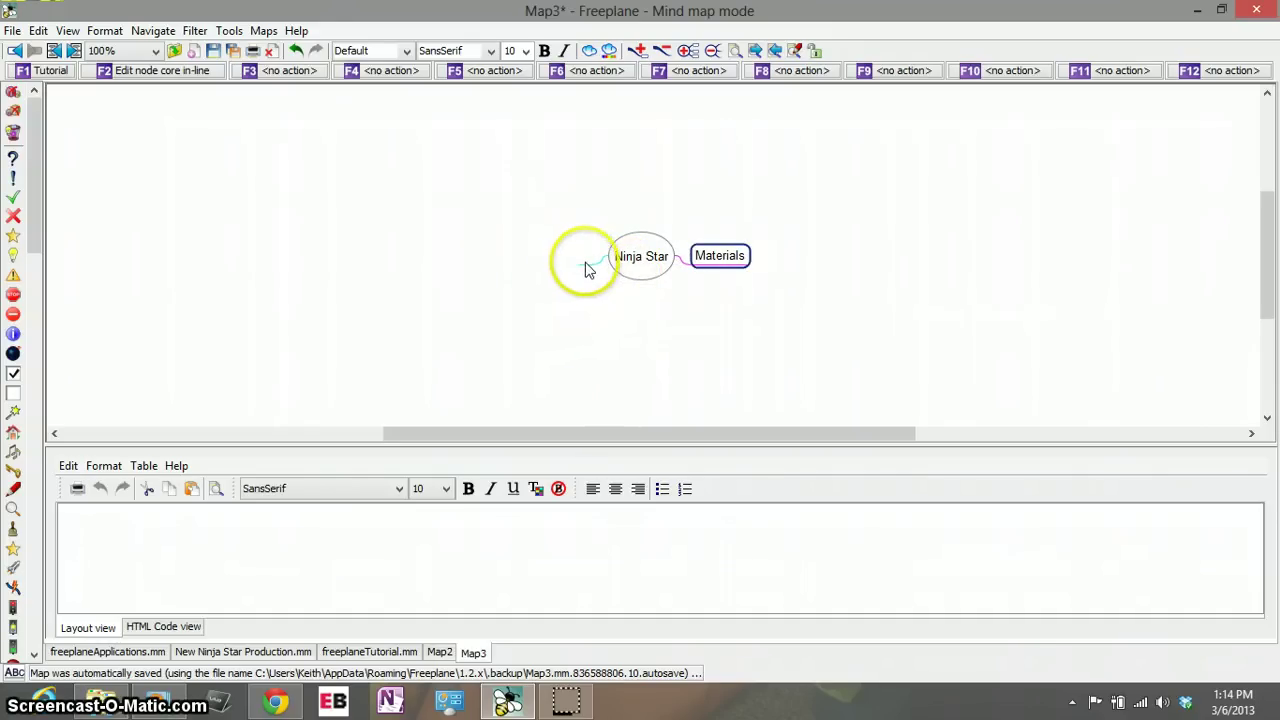
- Label the empty child node on the left side of Ninja Star "Inspiration"
double_click(585, 270)
text(Ins)
key(BackSpace)
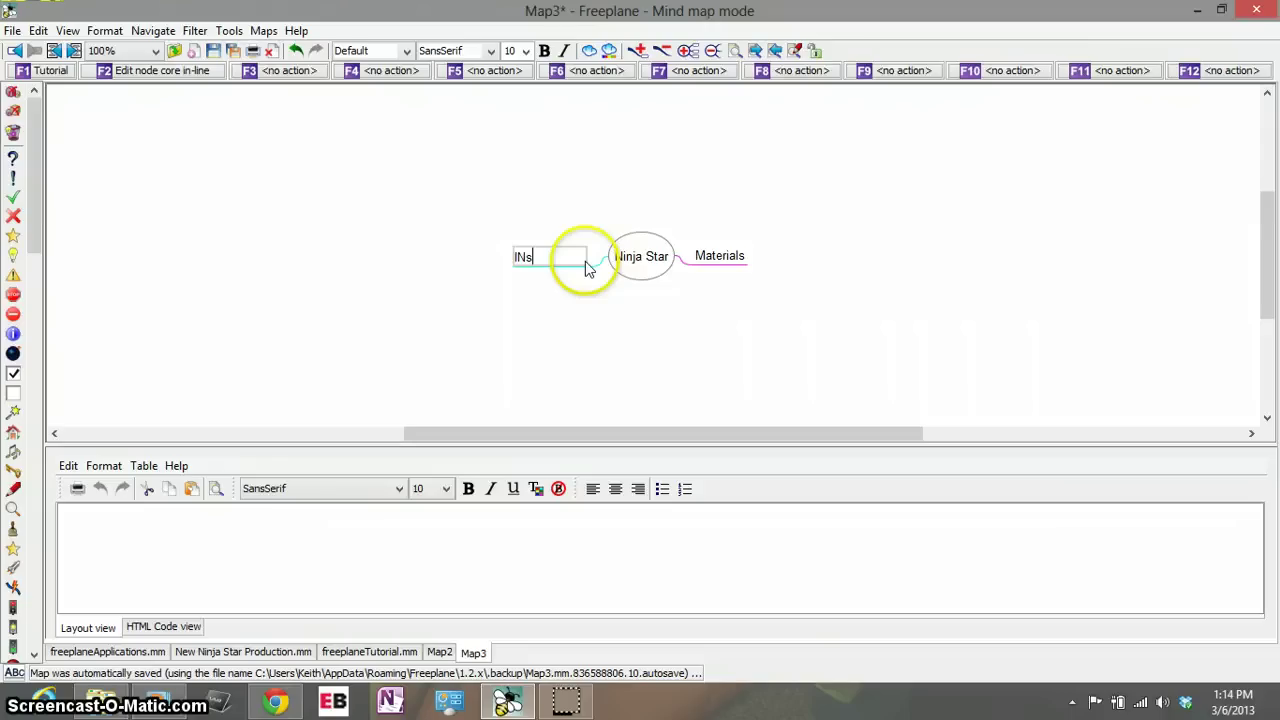
text(spiration)
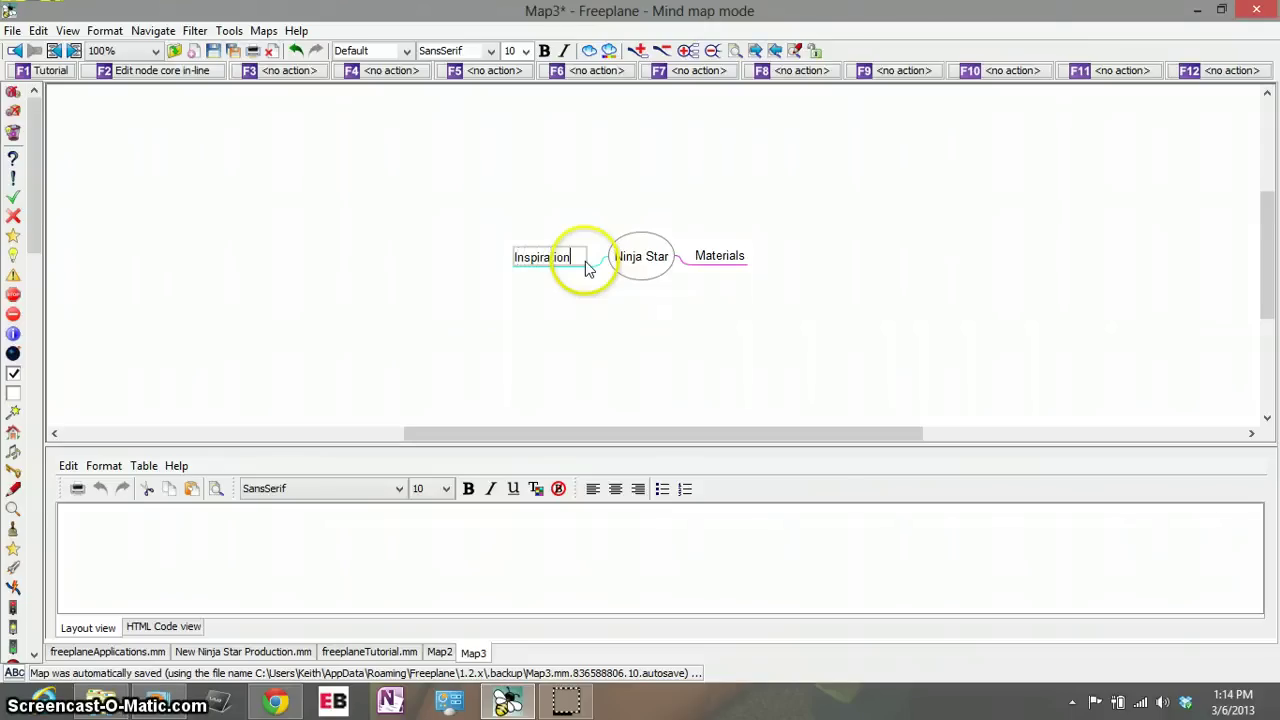
key(Return)
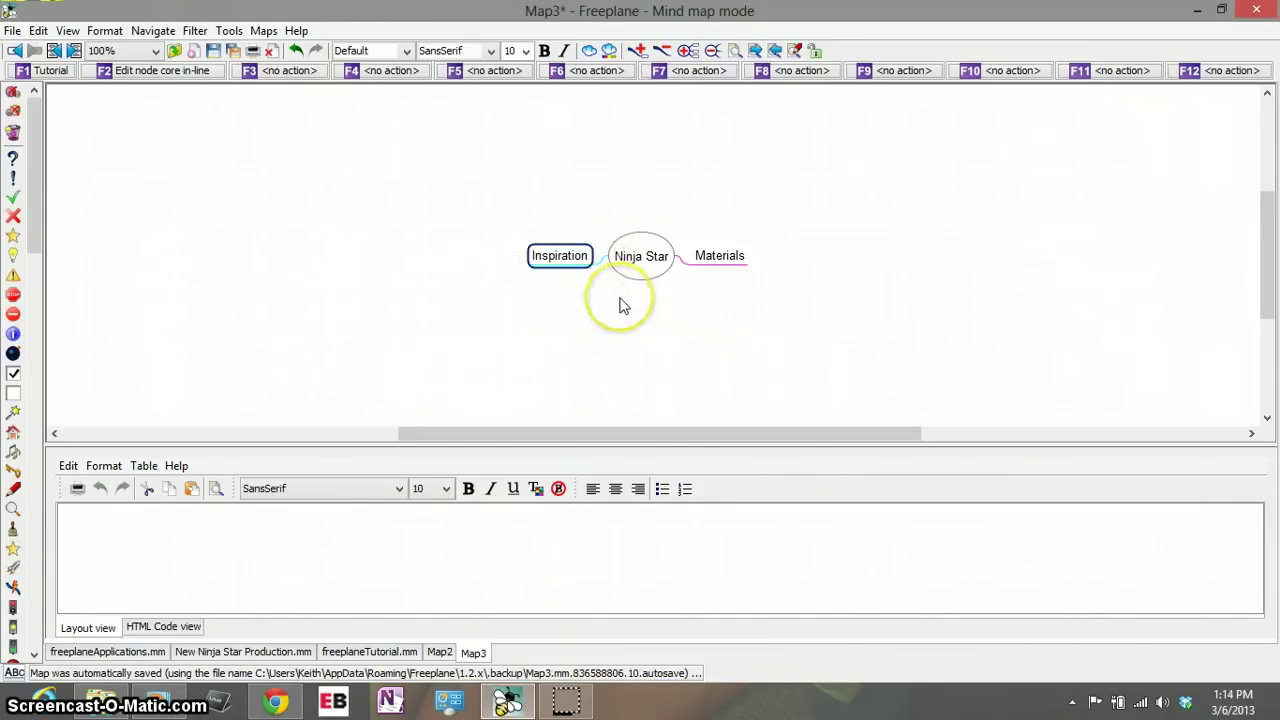
- Add a child node with the text "Carbon Fiber" under Materials
click(727, 262)
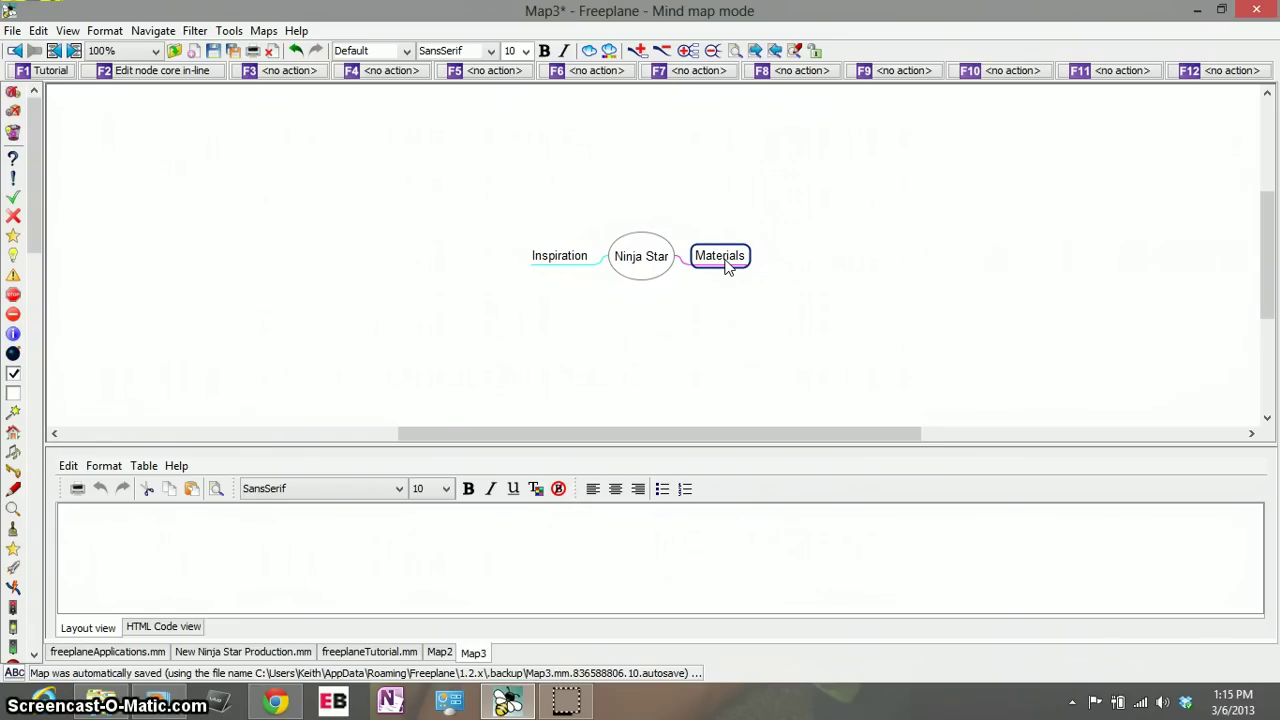
key(Insert)
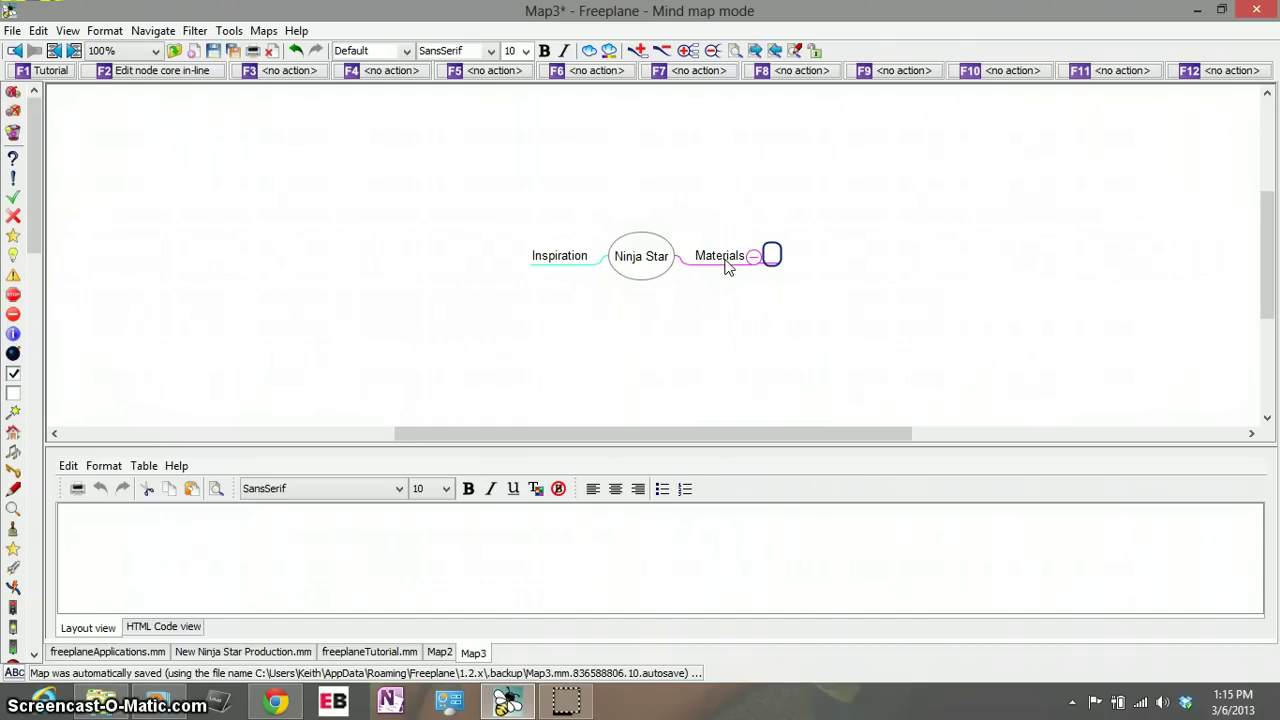
text(Carbon )
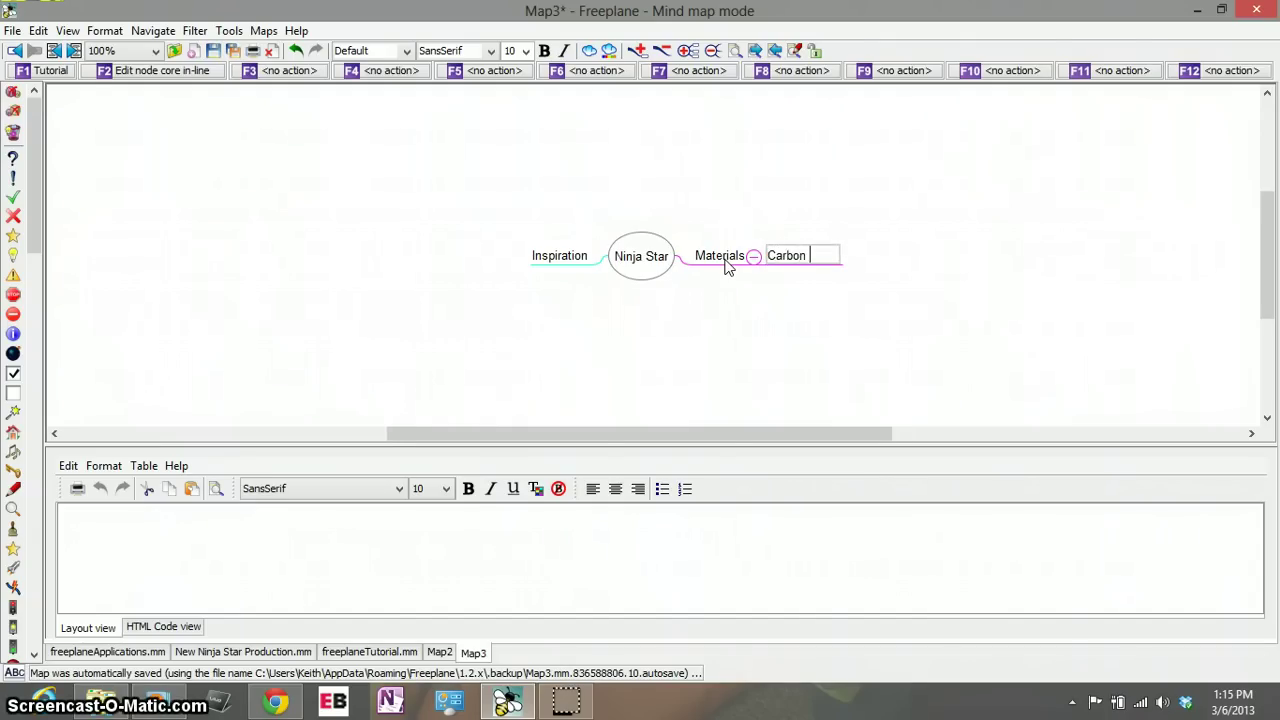
text(Fiber)
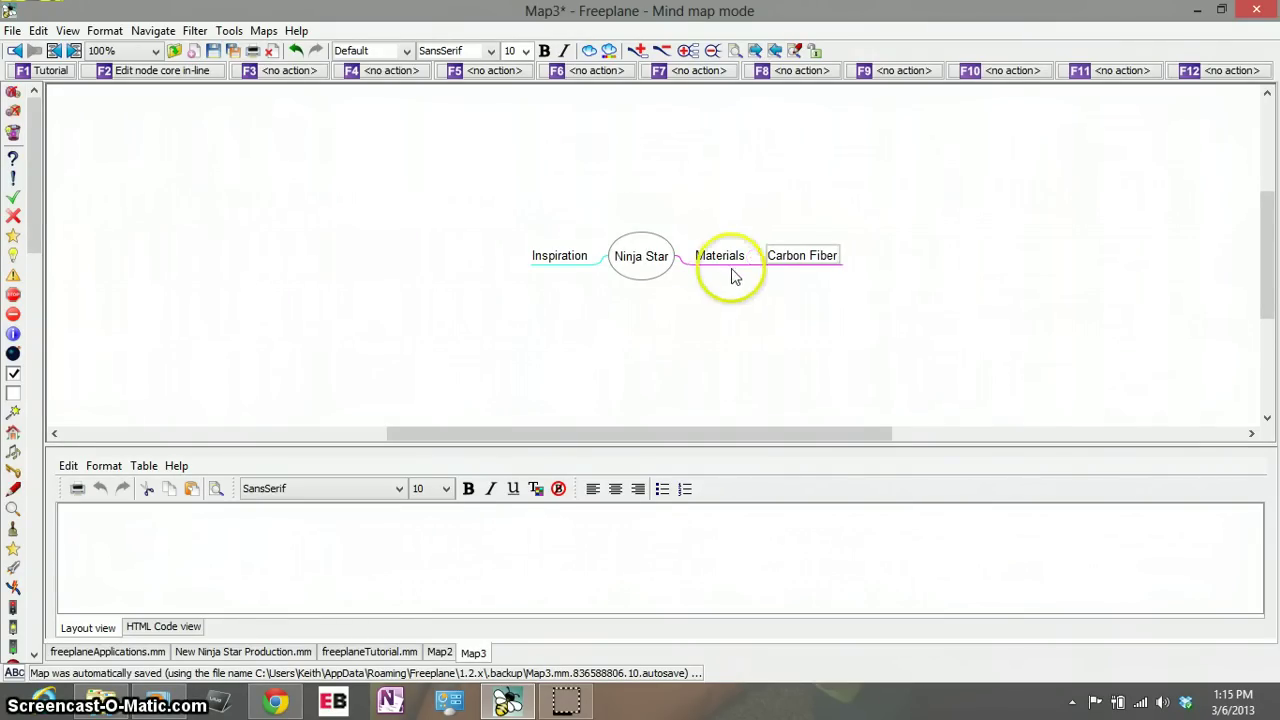
click(722, 262)
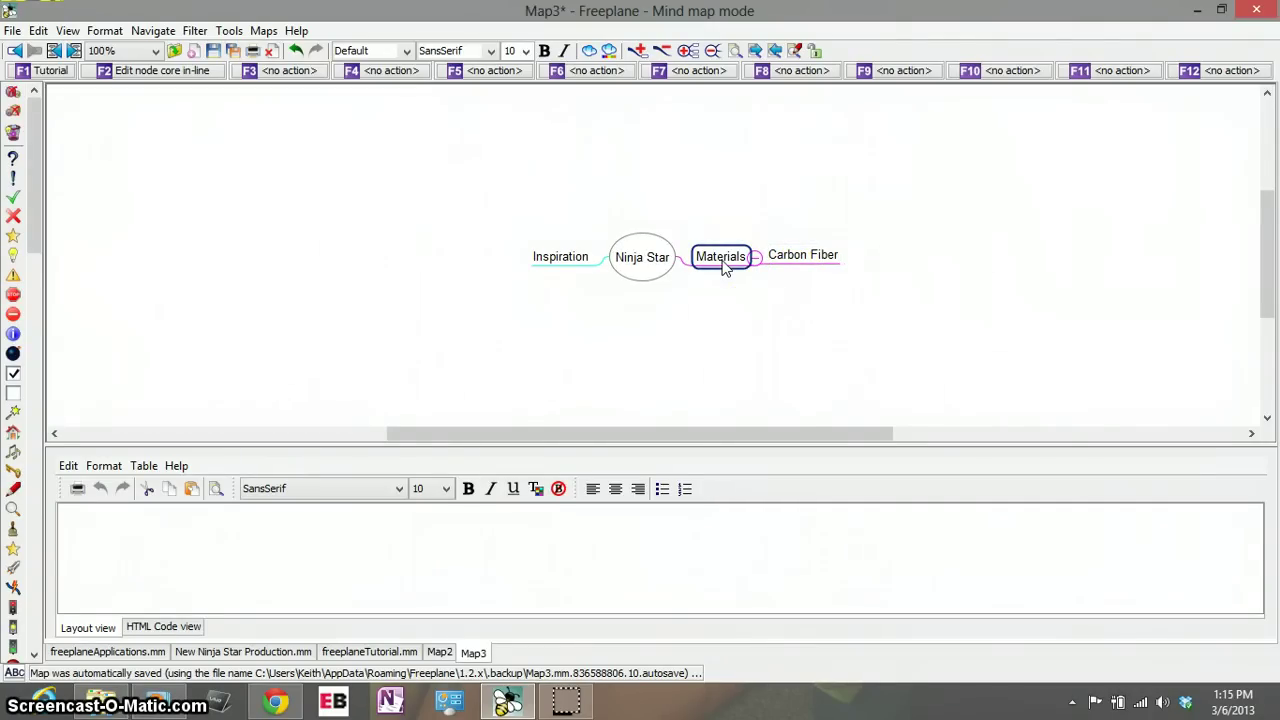
- Add a sibling node with the text "Recycled Aluminum" below Carbon Fiber
click(788, 258)
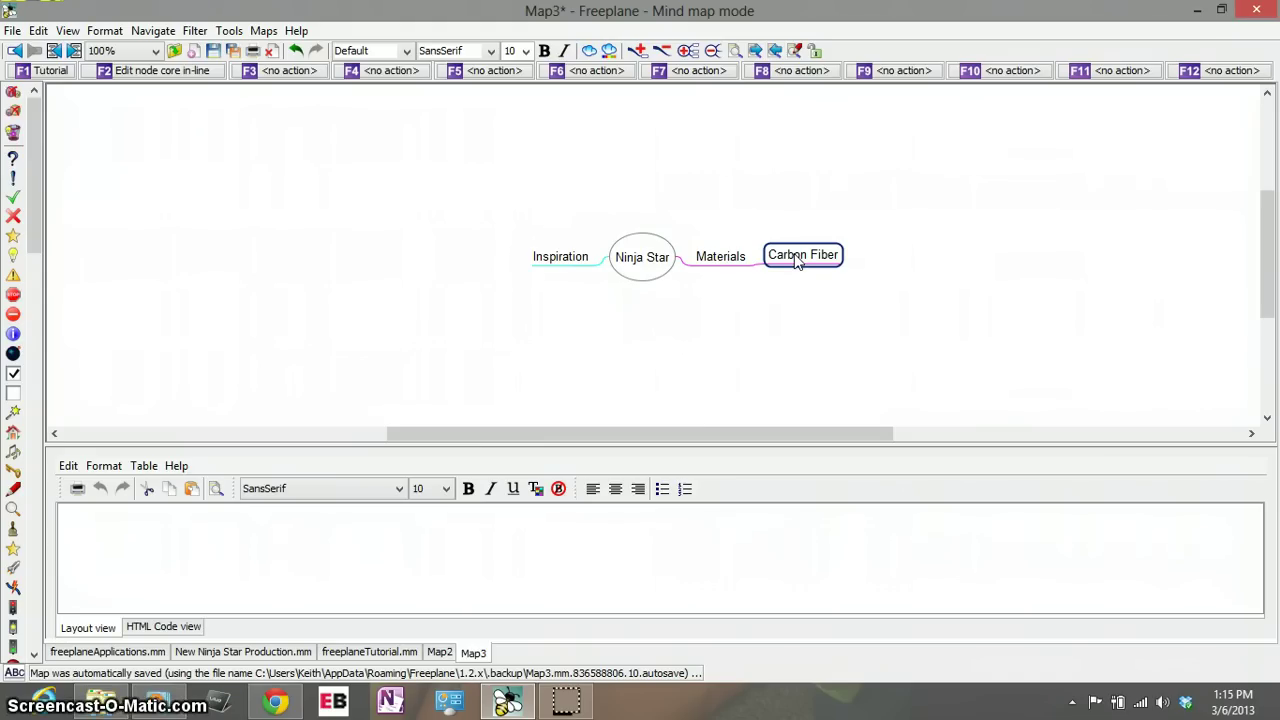
key(Return)
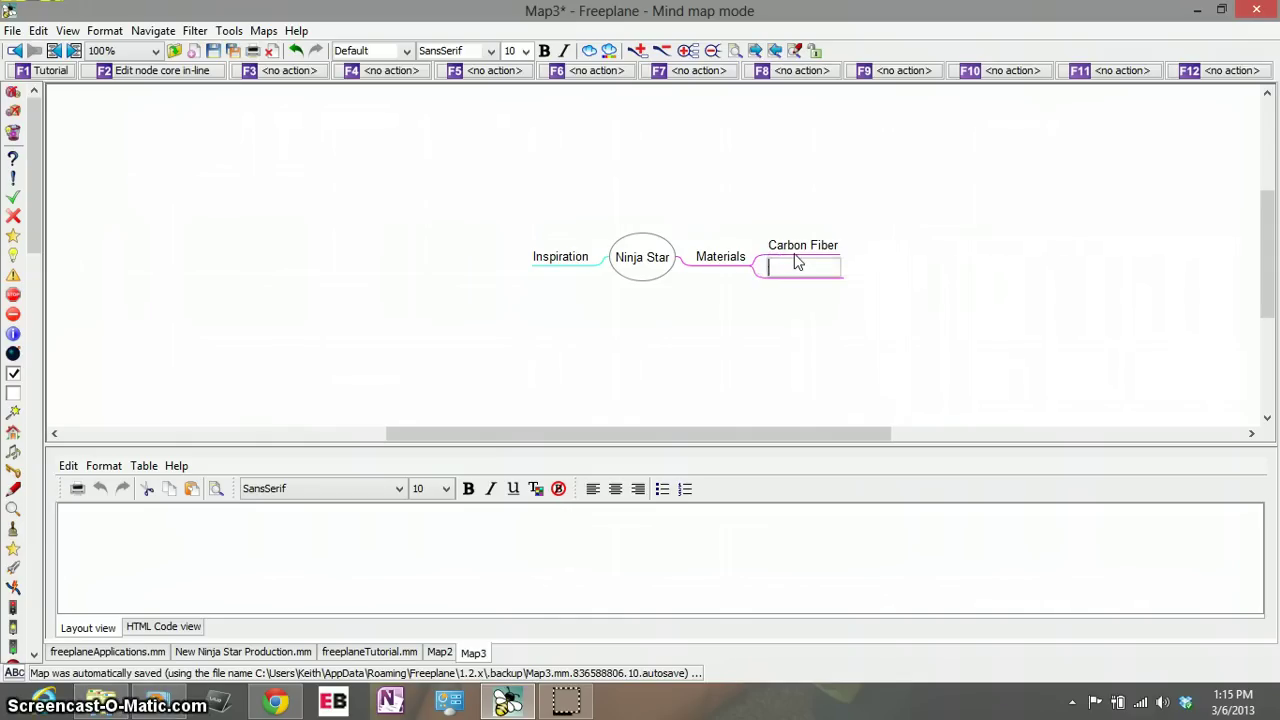
text(Recycled Al)
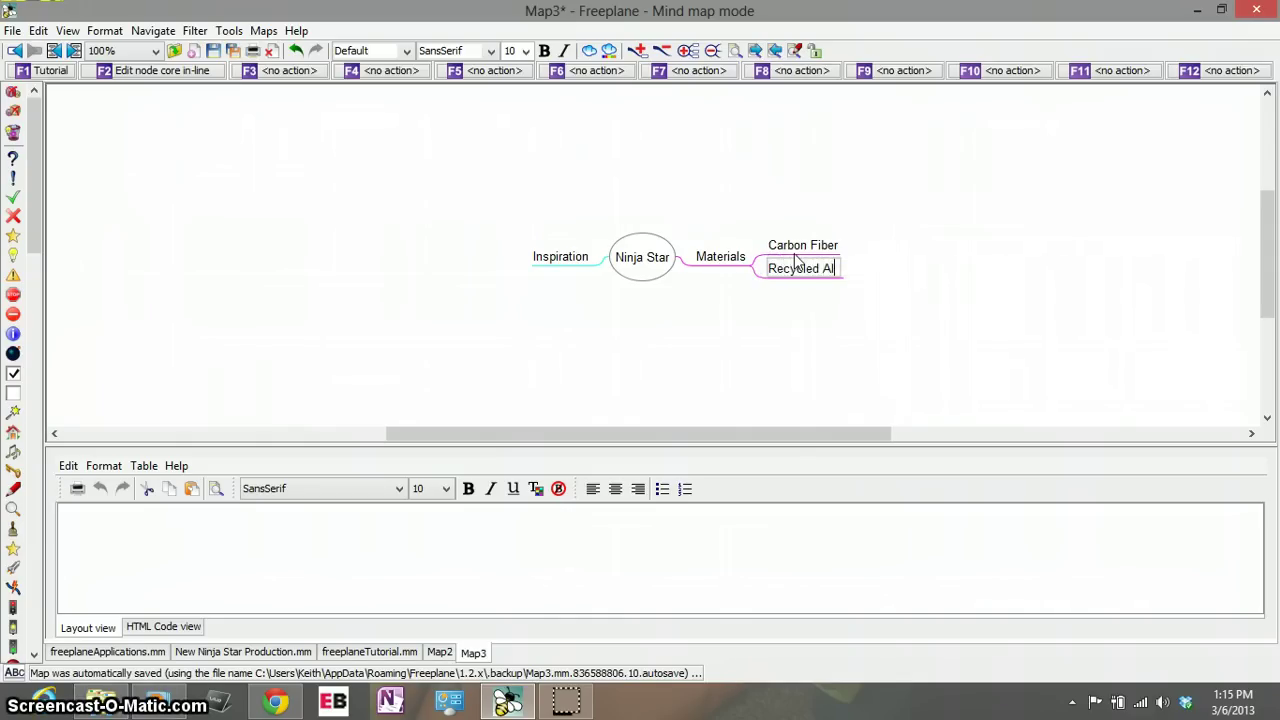
text(um)
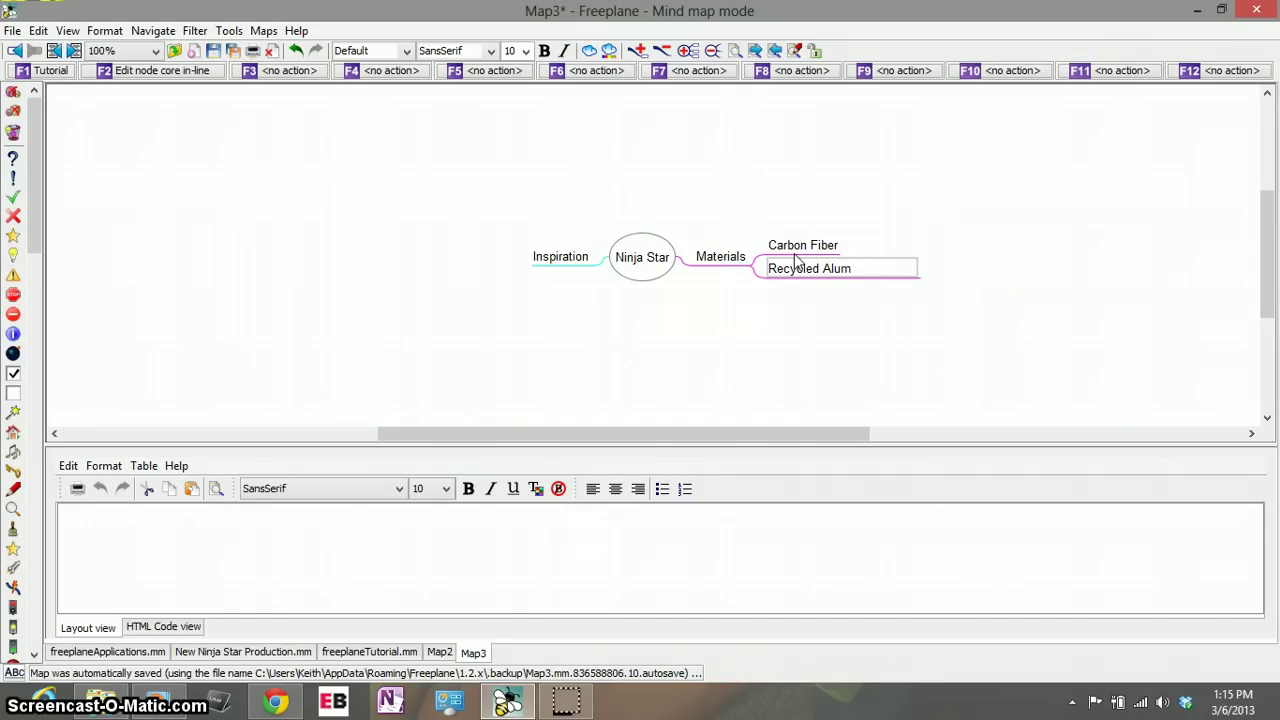
text(inum)
click(803, 354)
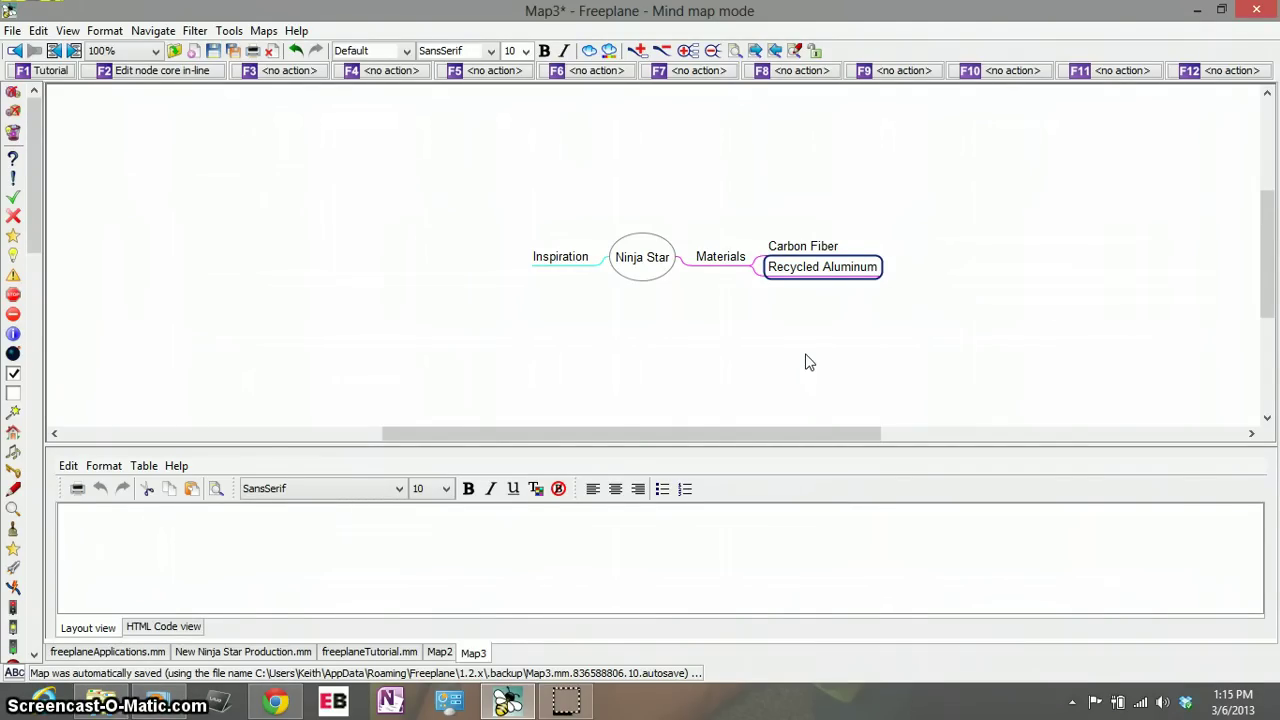
click(789, 364)
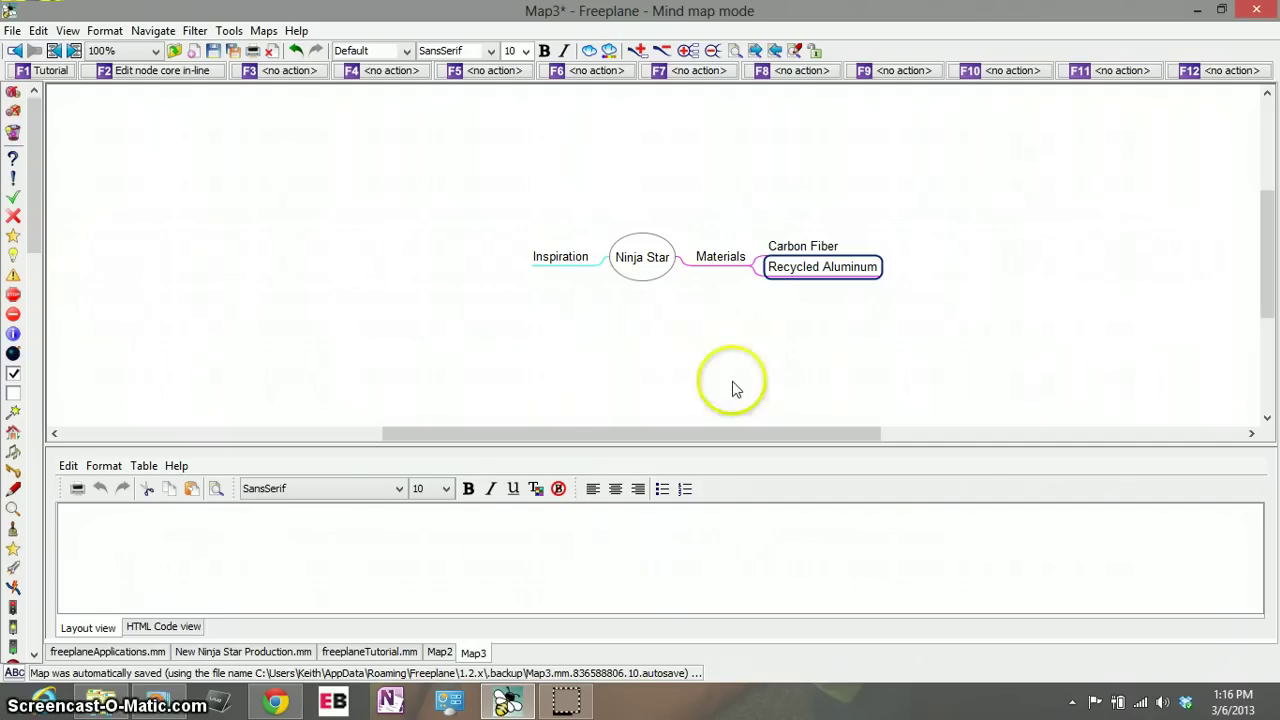
click(265, 704)
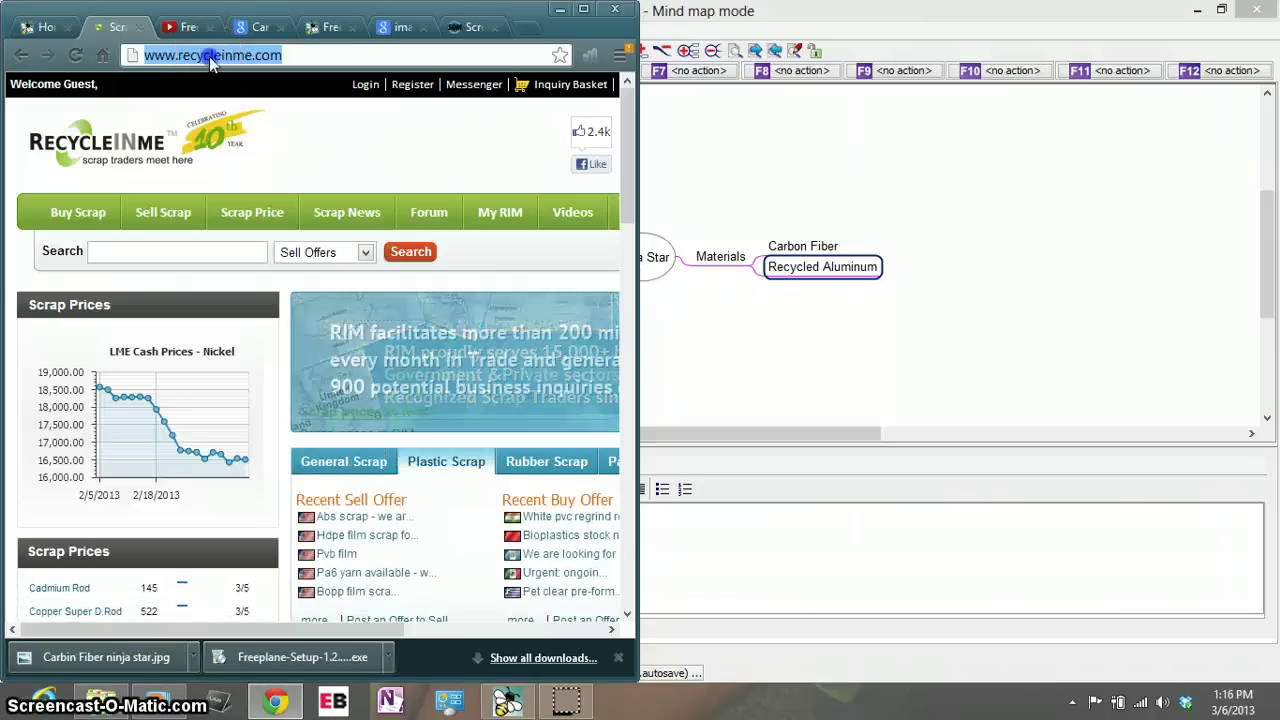
drag(210, 60, 803, 280)
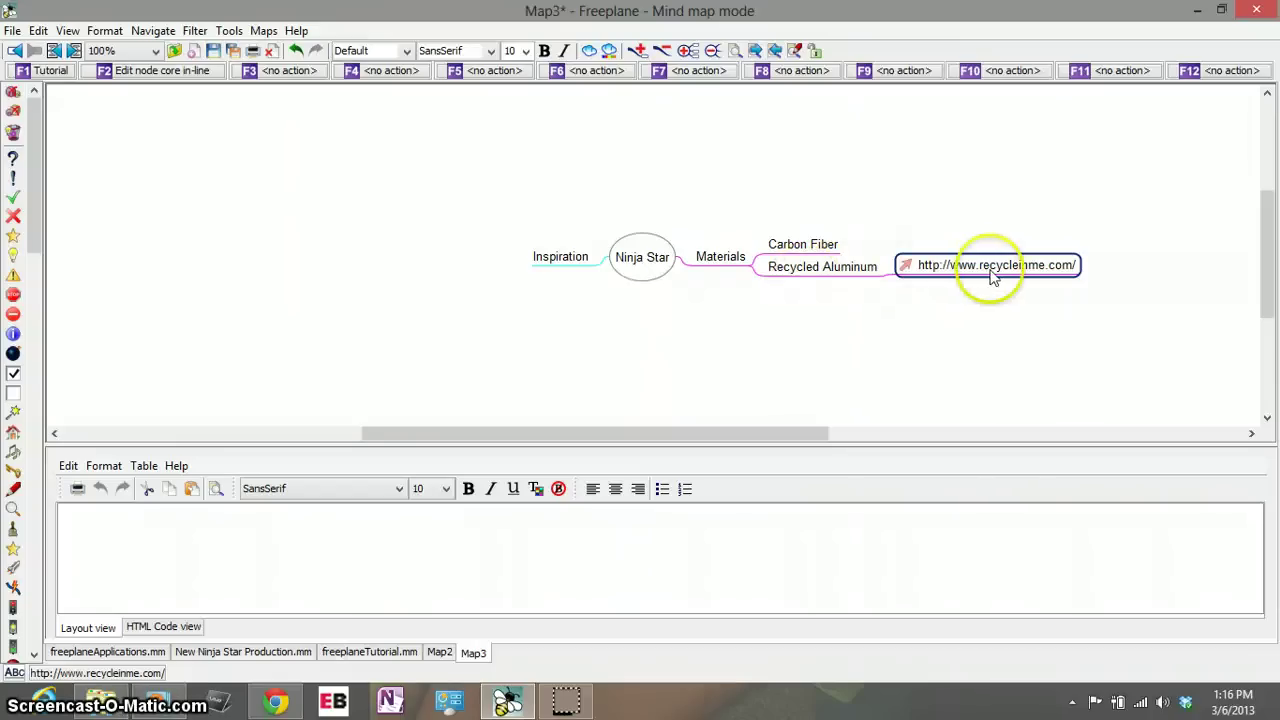
drag(986, 268, 812, 282)
click(928, 276)
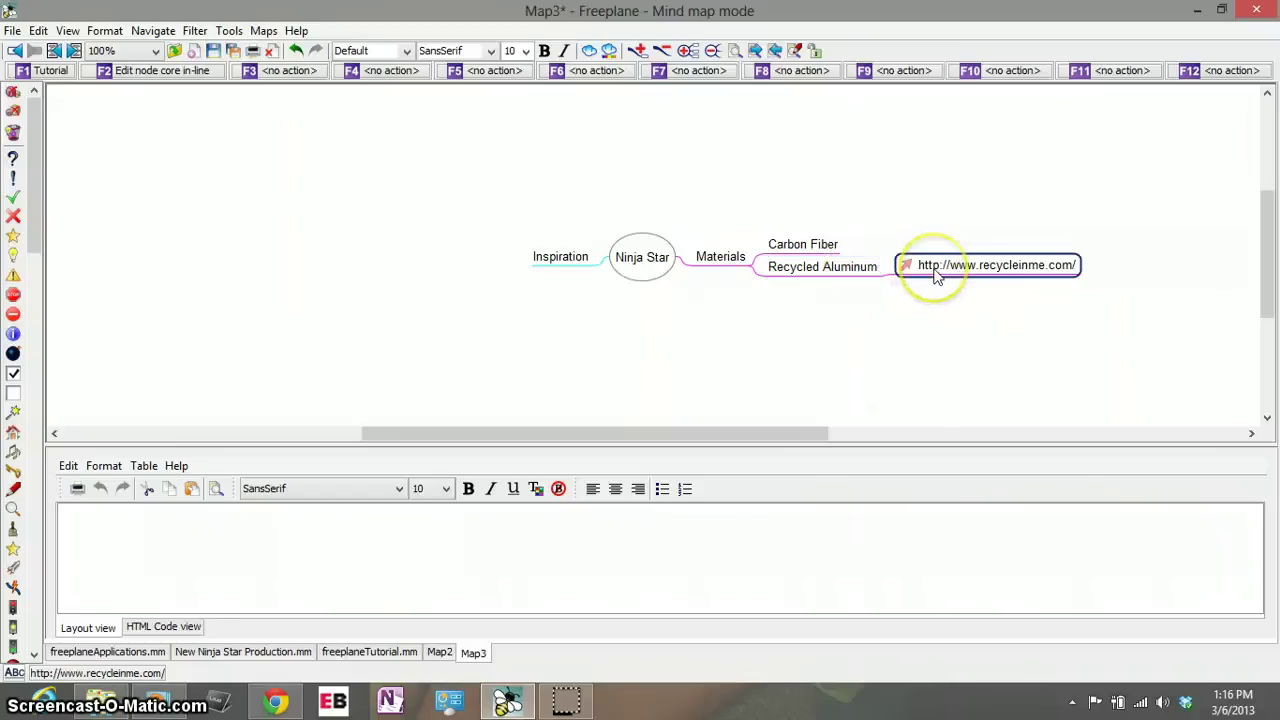
click(843, 278)
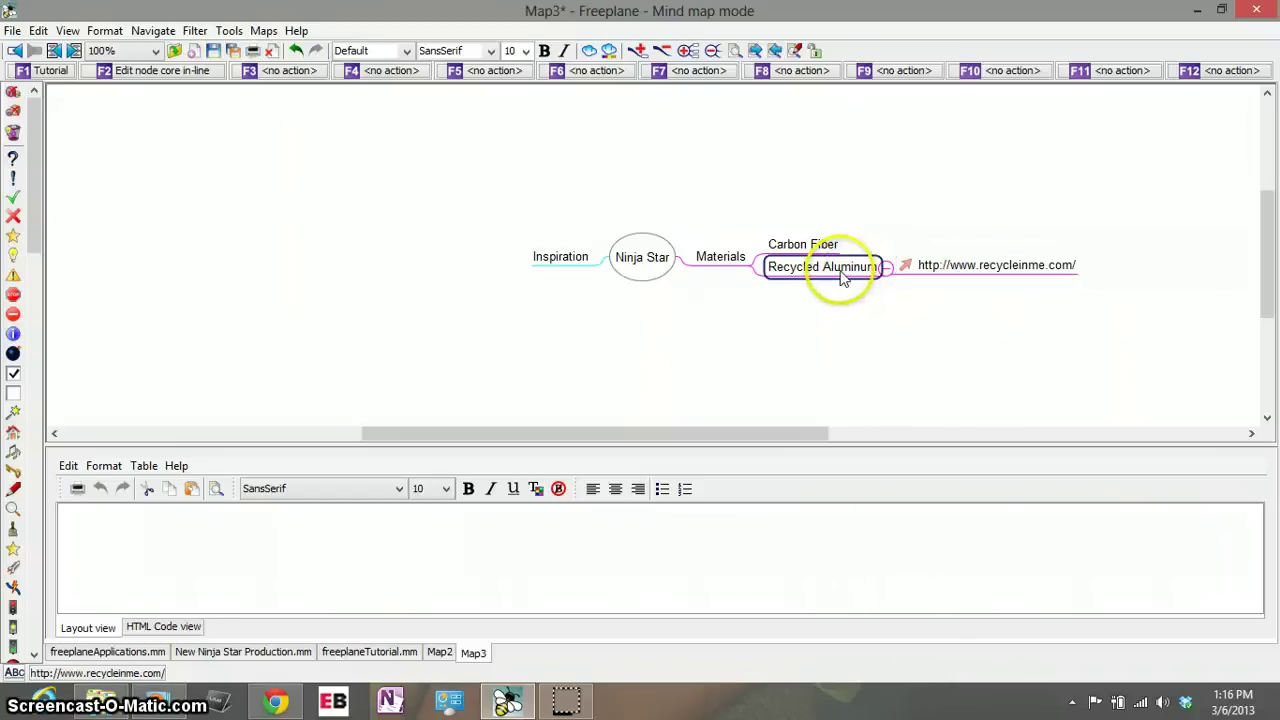
click(843, 278)
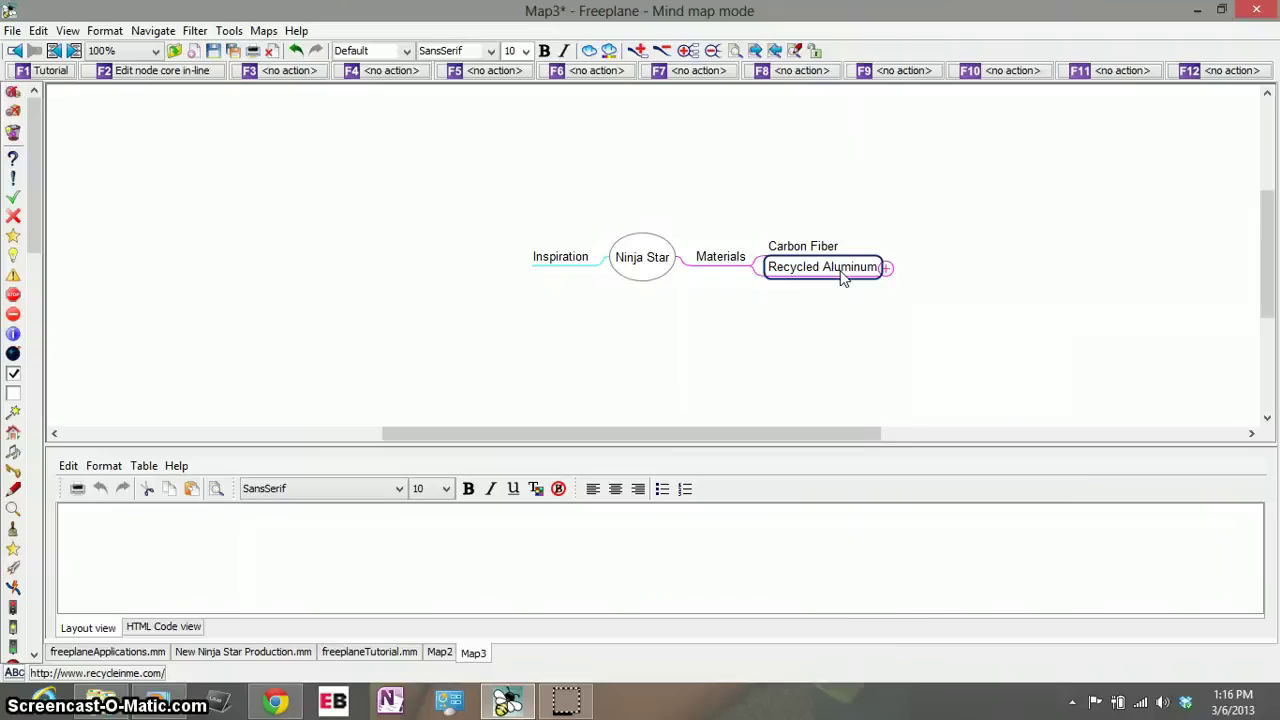
right_click(843, 278)
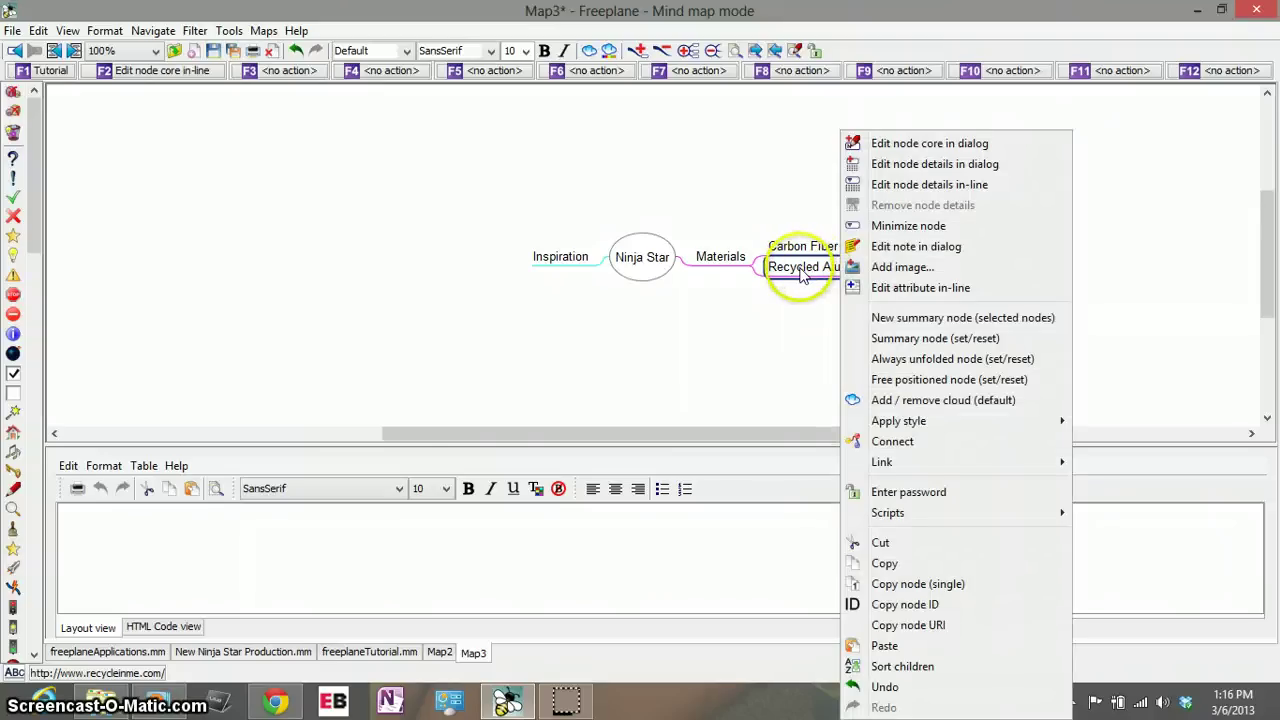
mouse_move(940, 460)
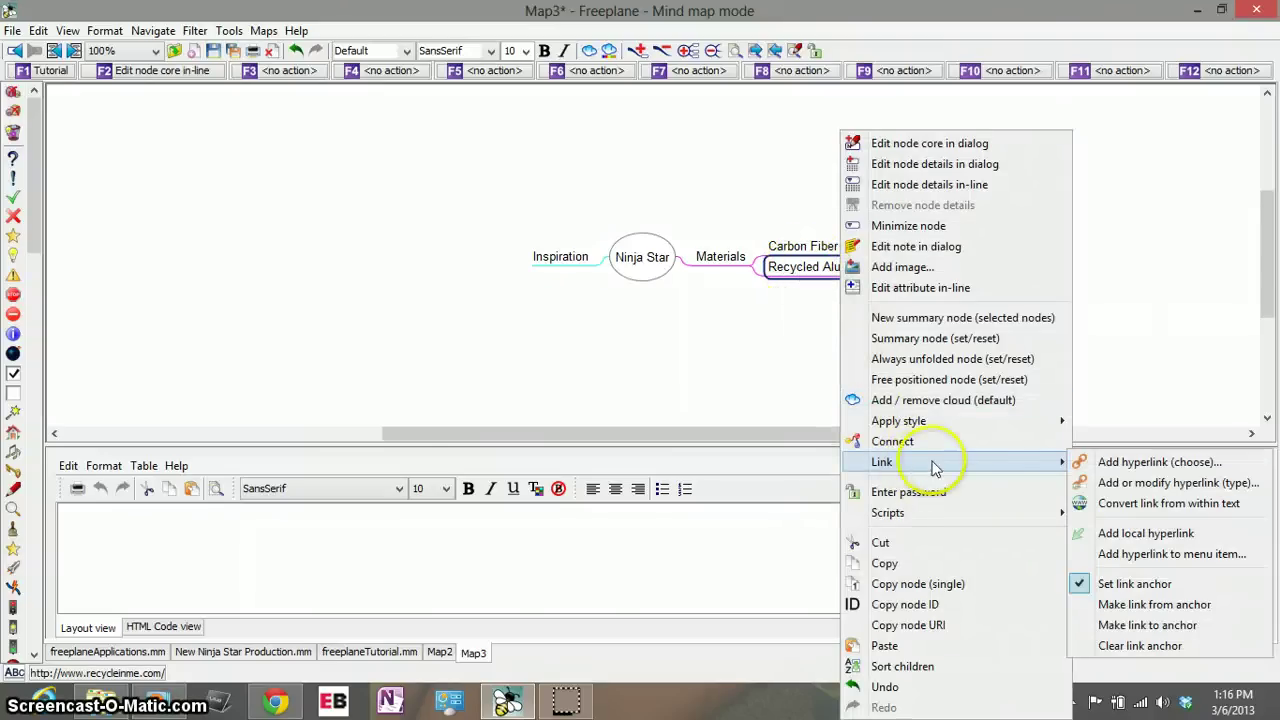
click(1145, 485)
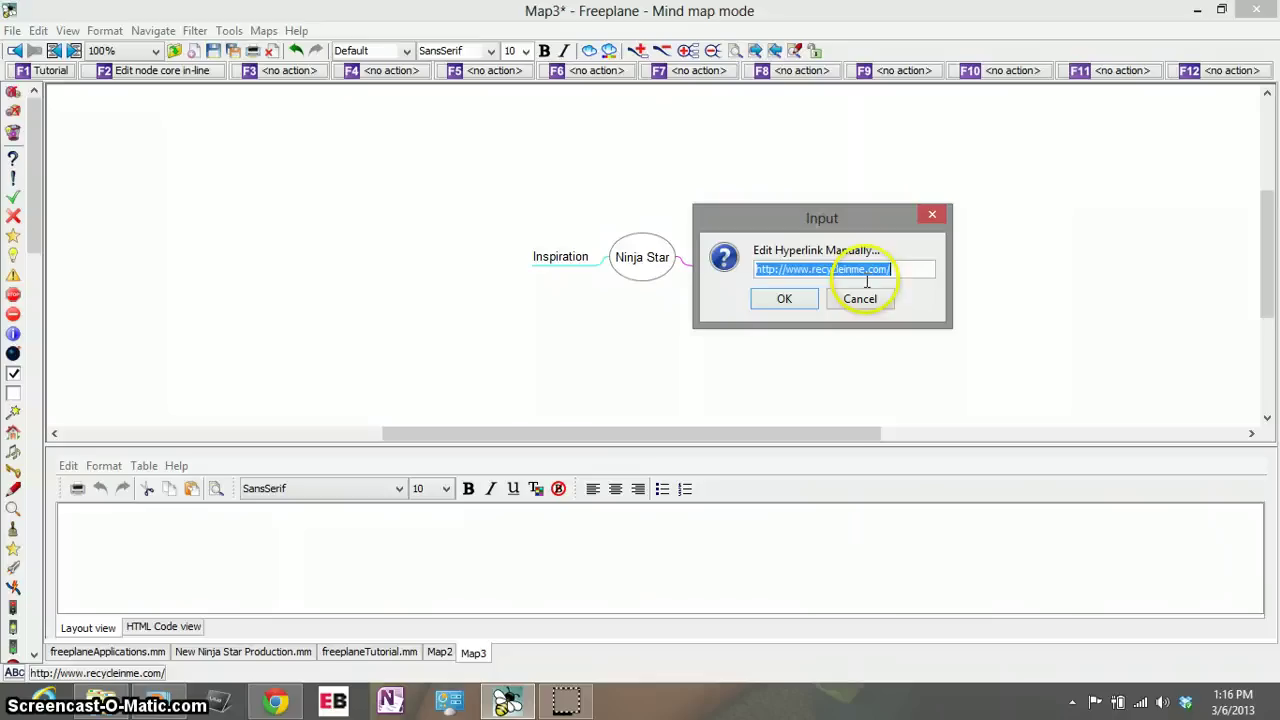
click(795, 300)
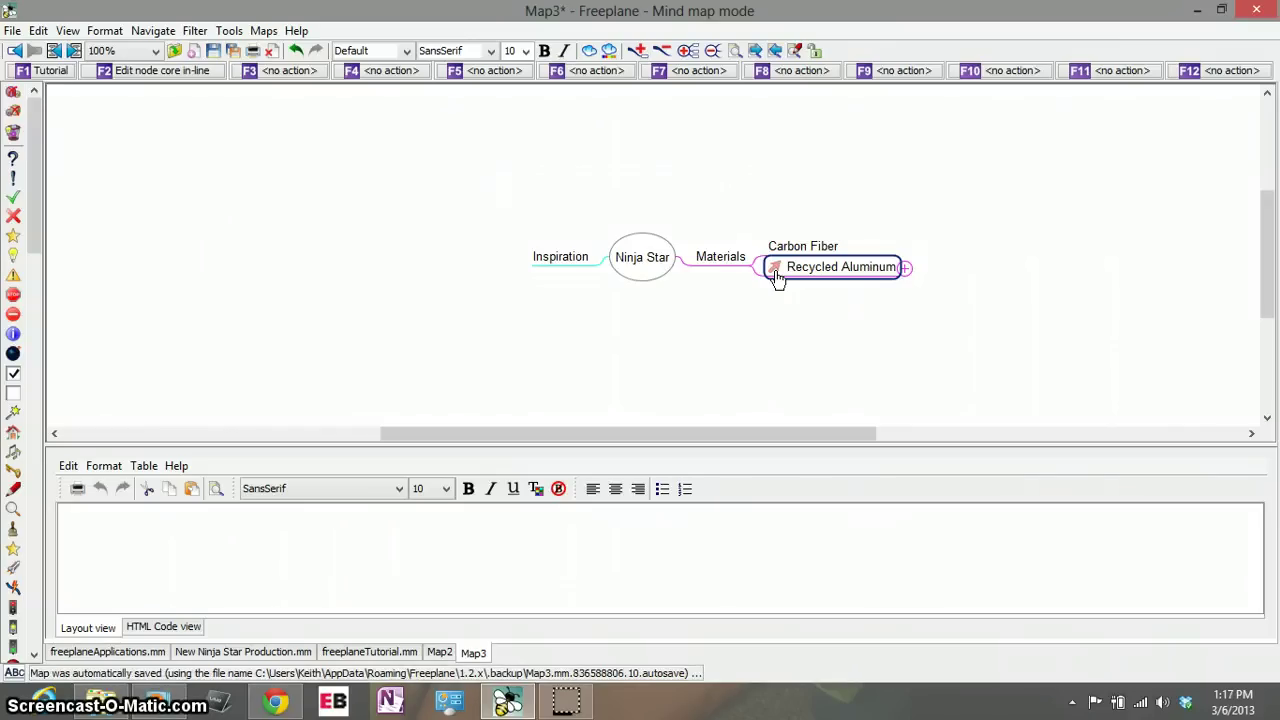
- Test the Recycled Aluminum hyperlink in Chrome, close the page it opened and return to the mind map
click(807, 278)
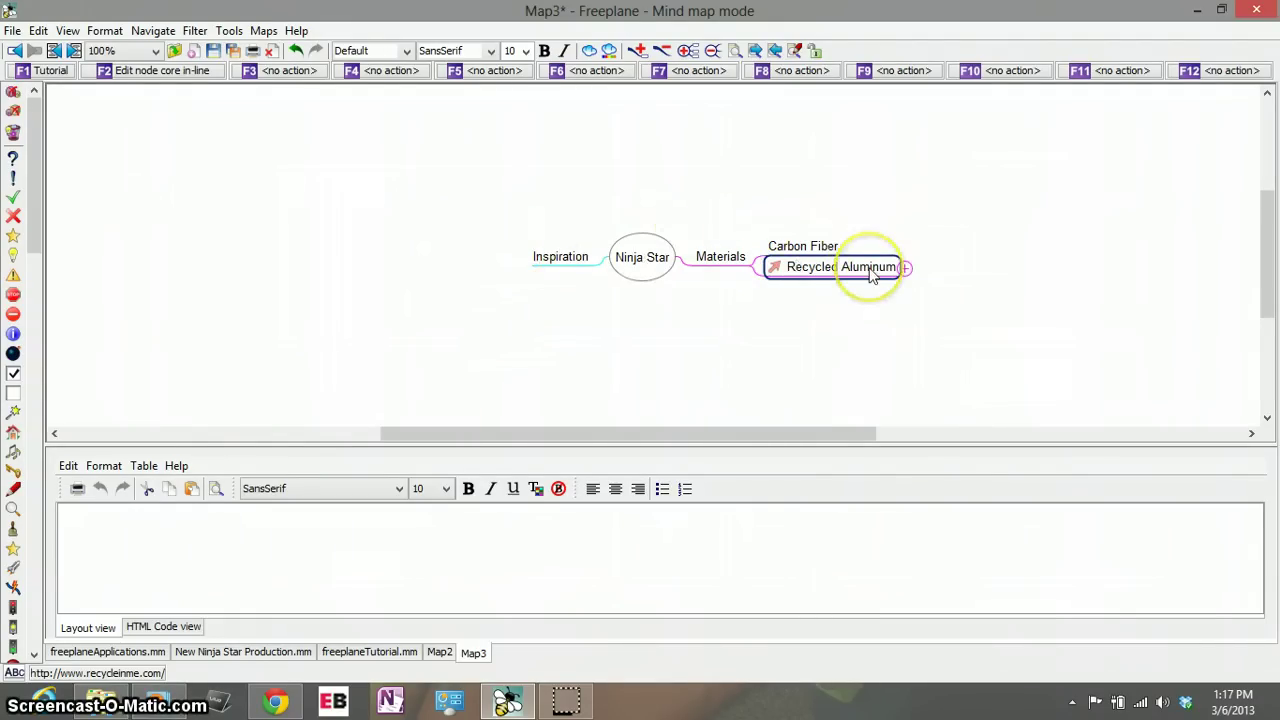
double_click(774, 277)
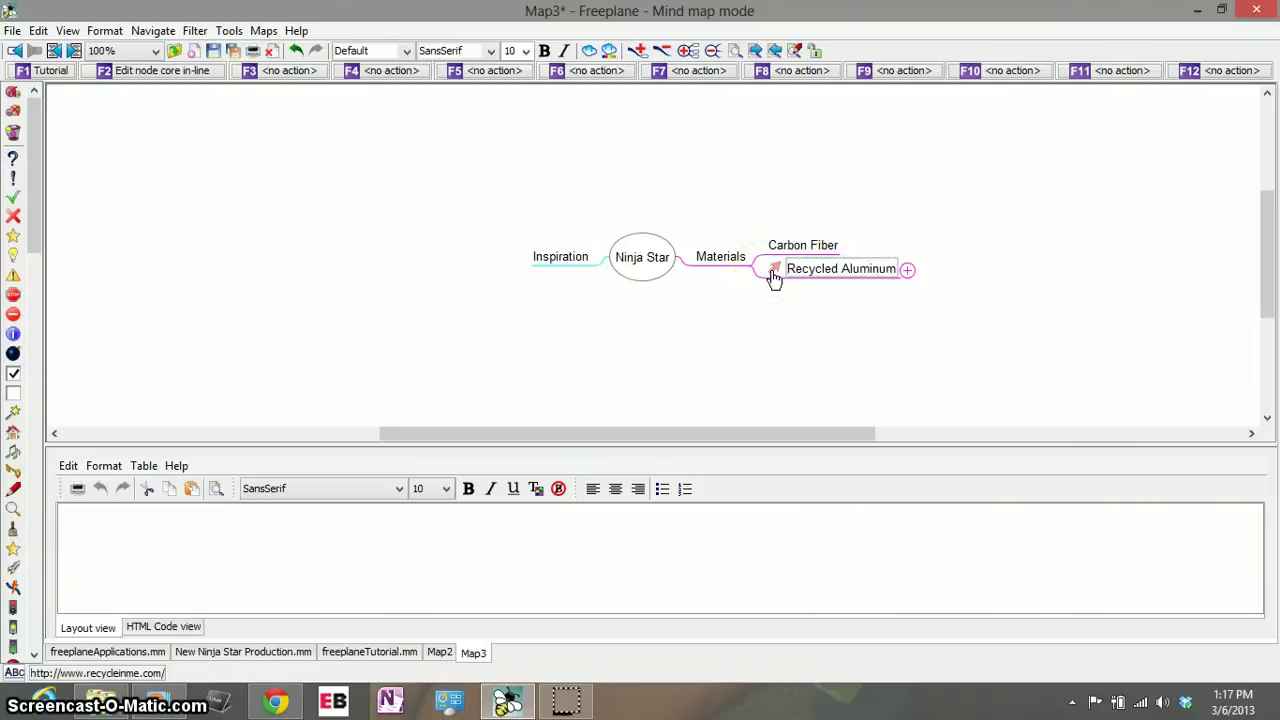
click(777, 308)
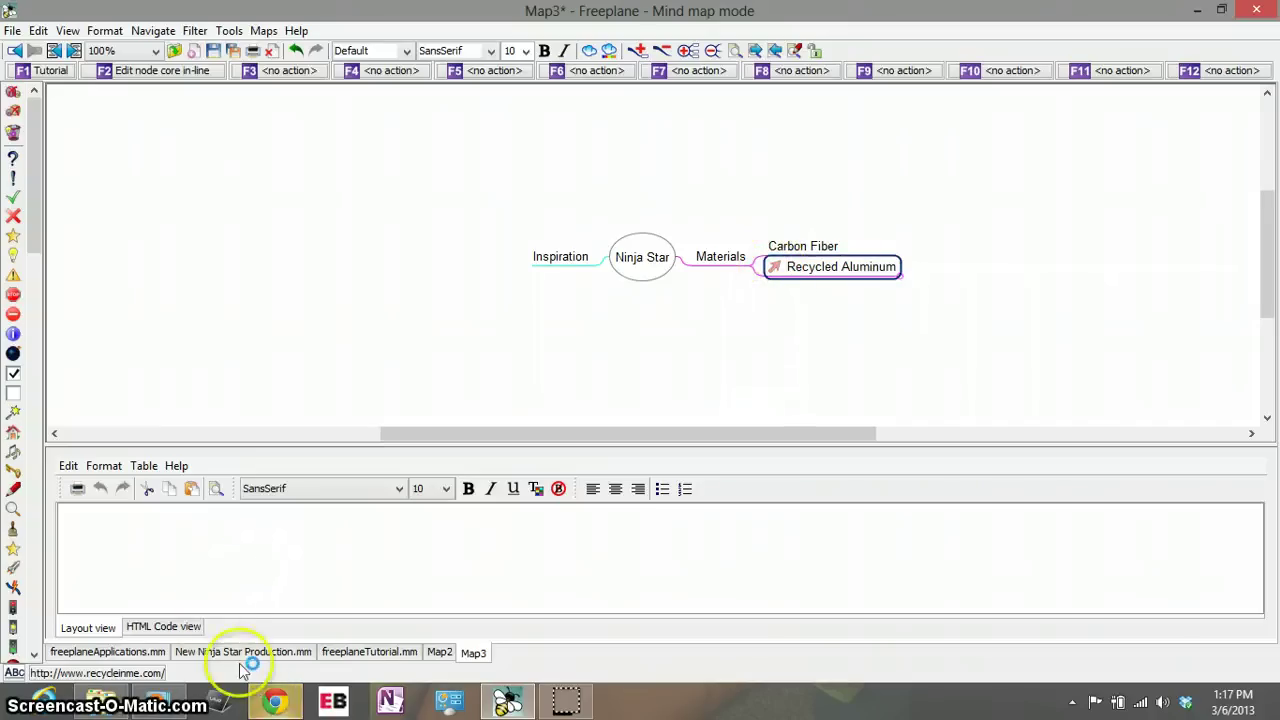
click(270, 703)
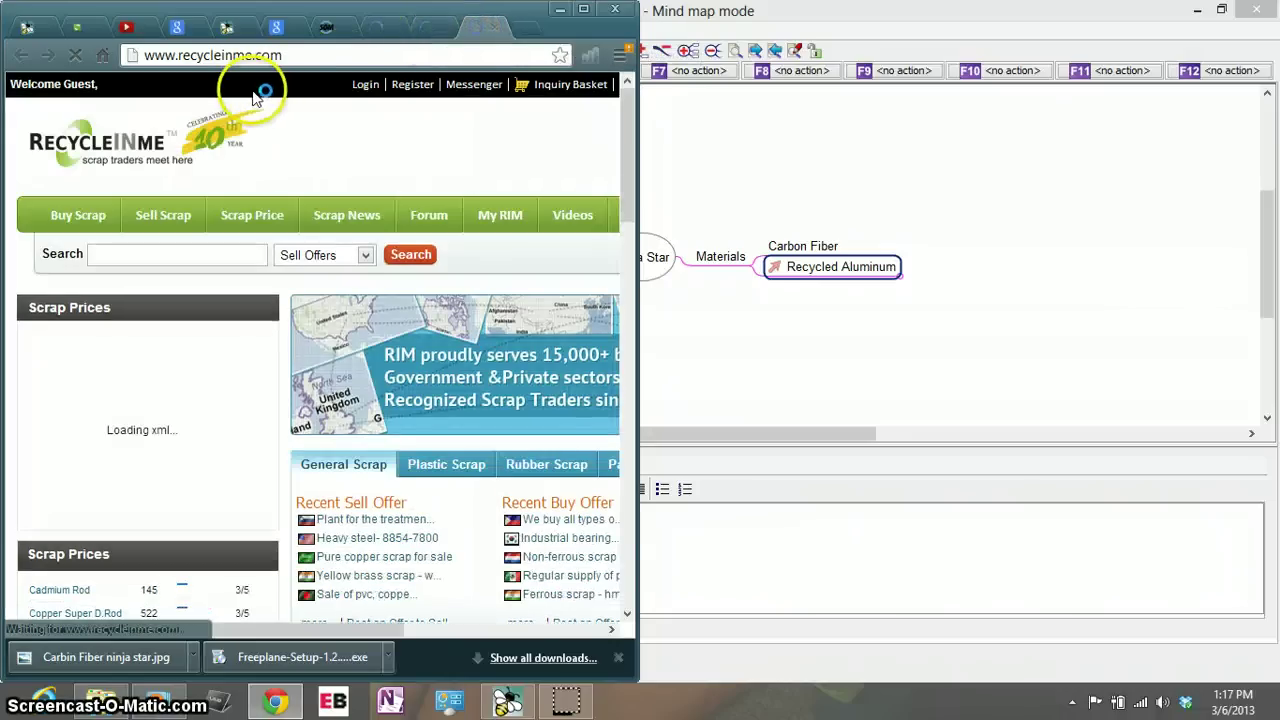
click(494, 30)
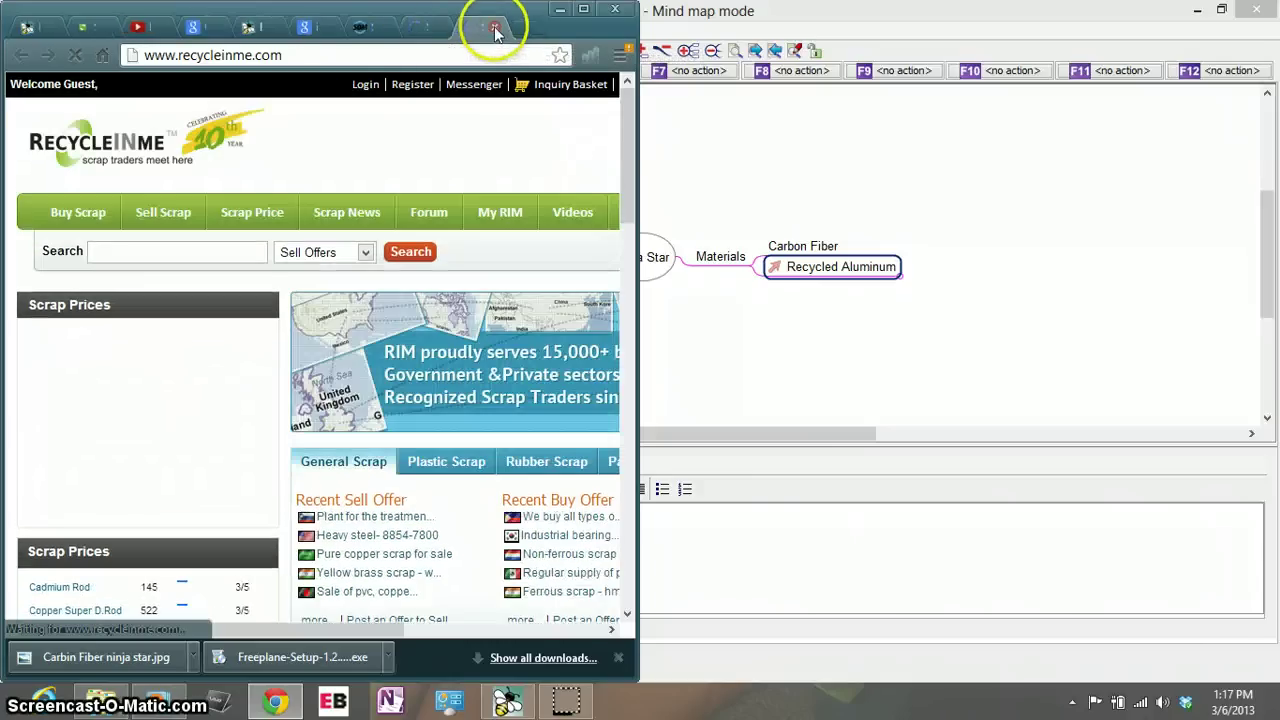
click(557, 11)
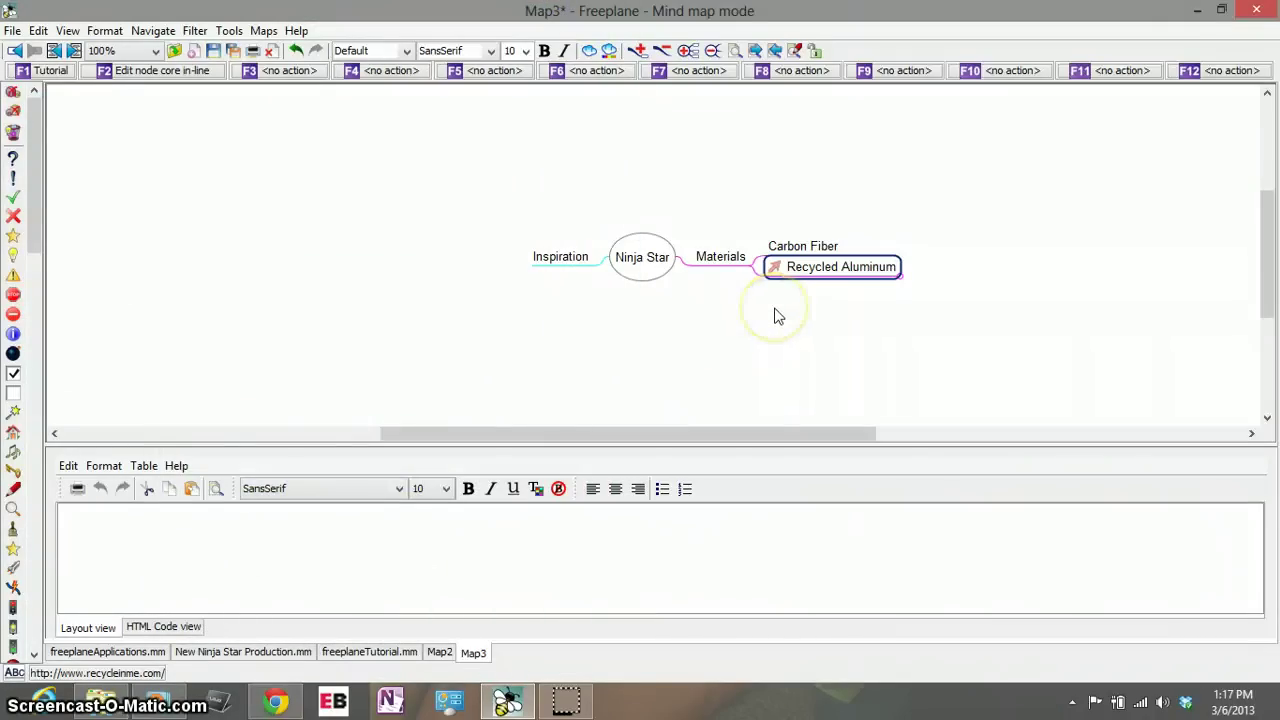
- Add an empty sibling node below Inspiration and a child node "Ryu" under Inspiration
click(576, 266)
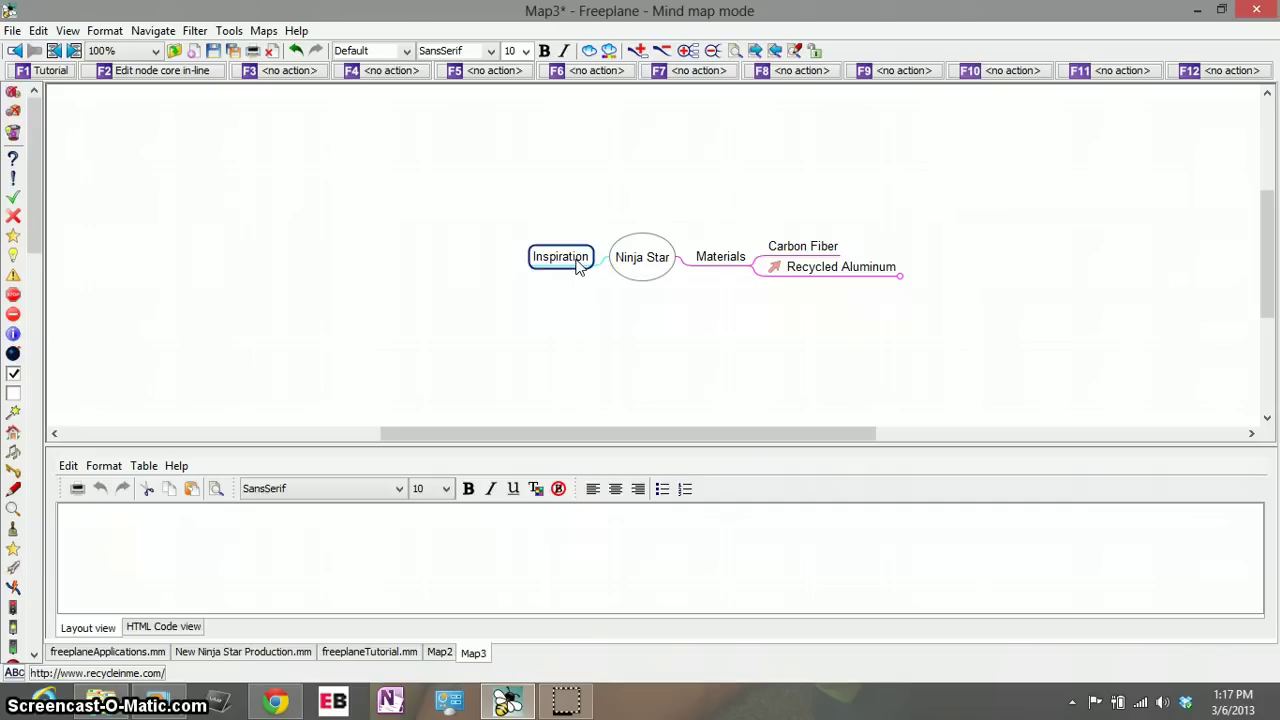
key(Return)
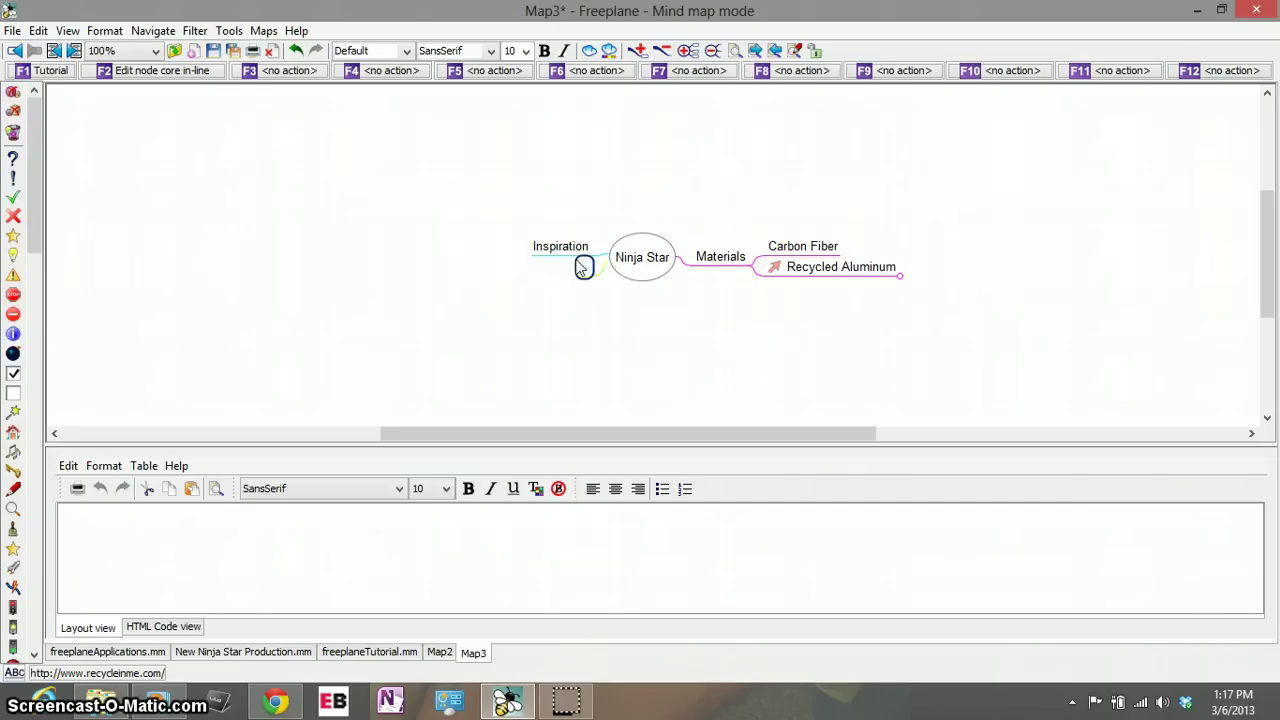
click(559, 250)
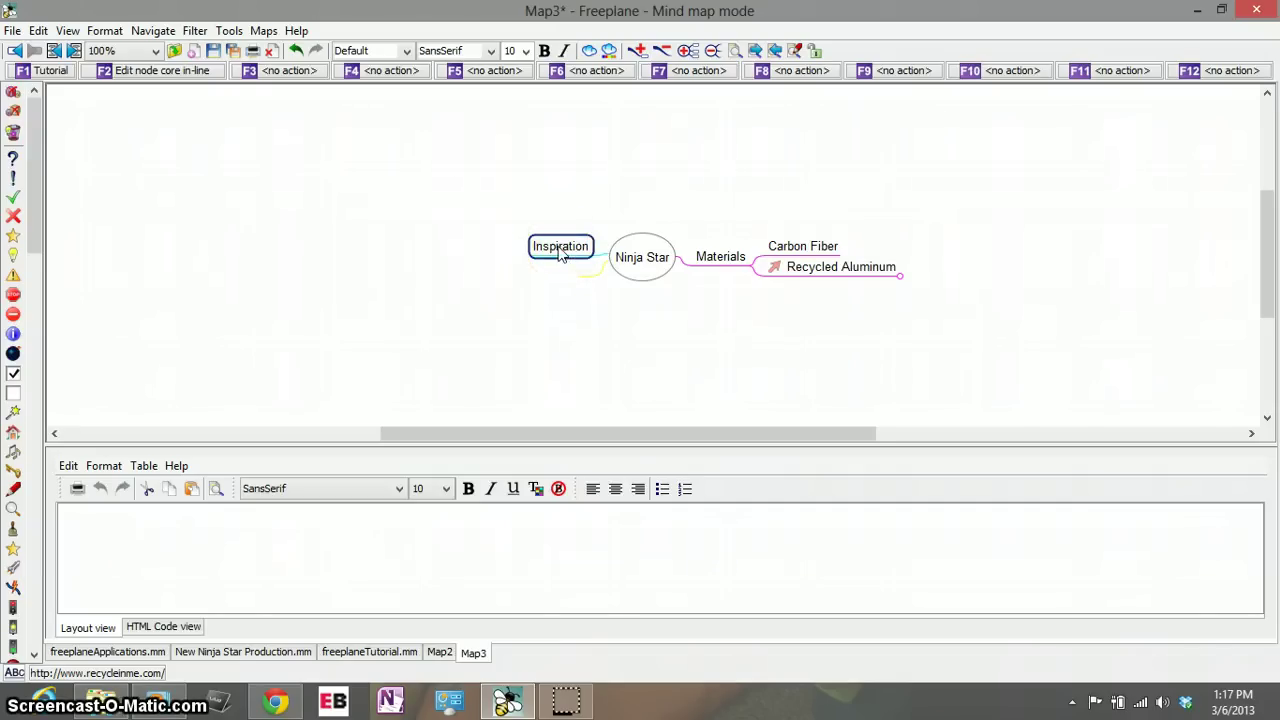
key(Insert)
text(Ryu)
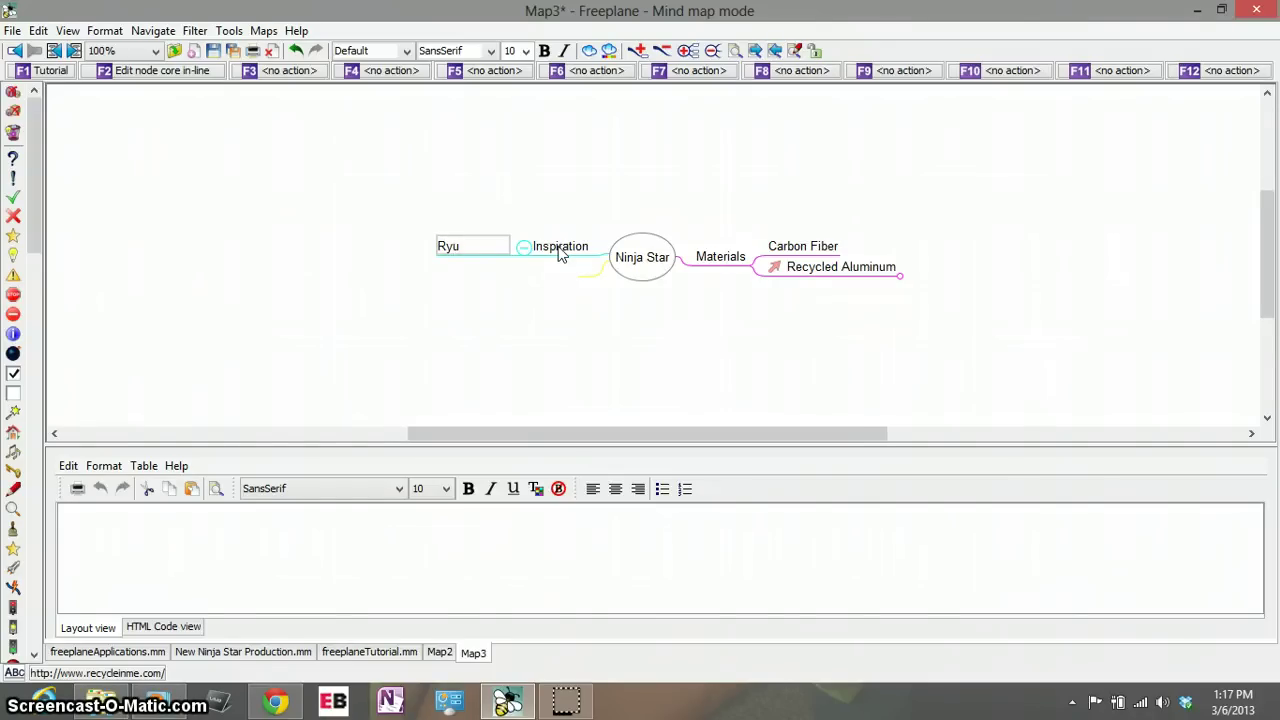
- Add a second child node with the text "Ryu Ninja Gaiden" under Inspiration
click(560, 254)
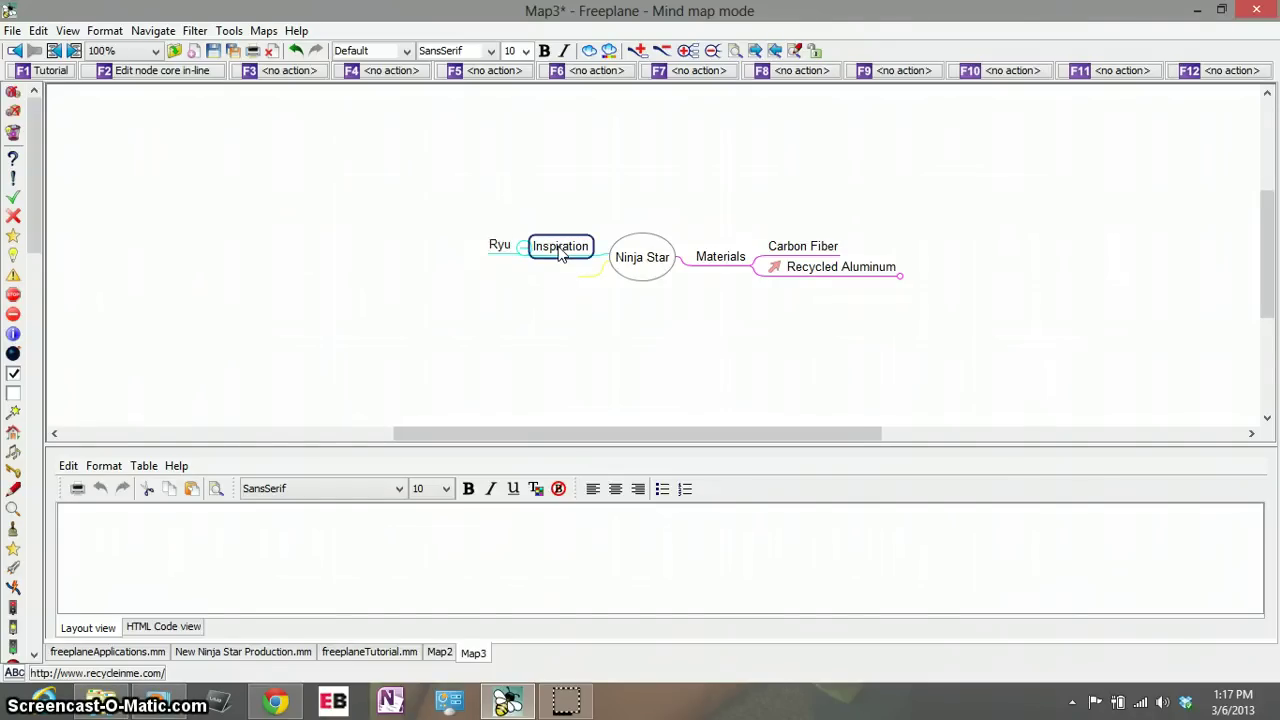
key(Insert)
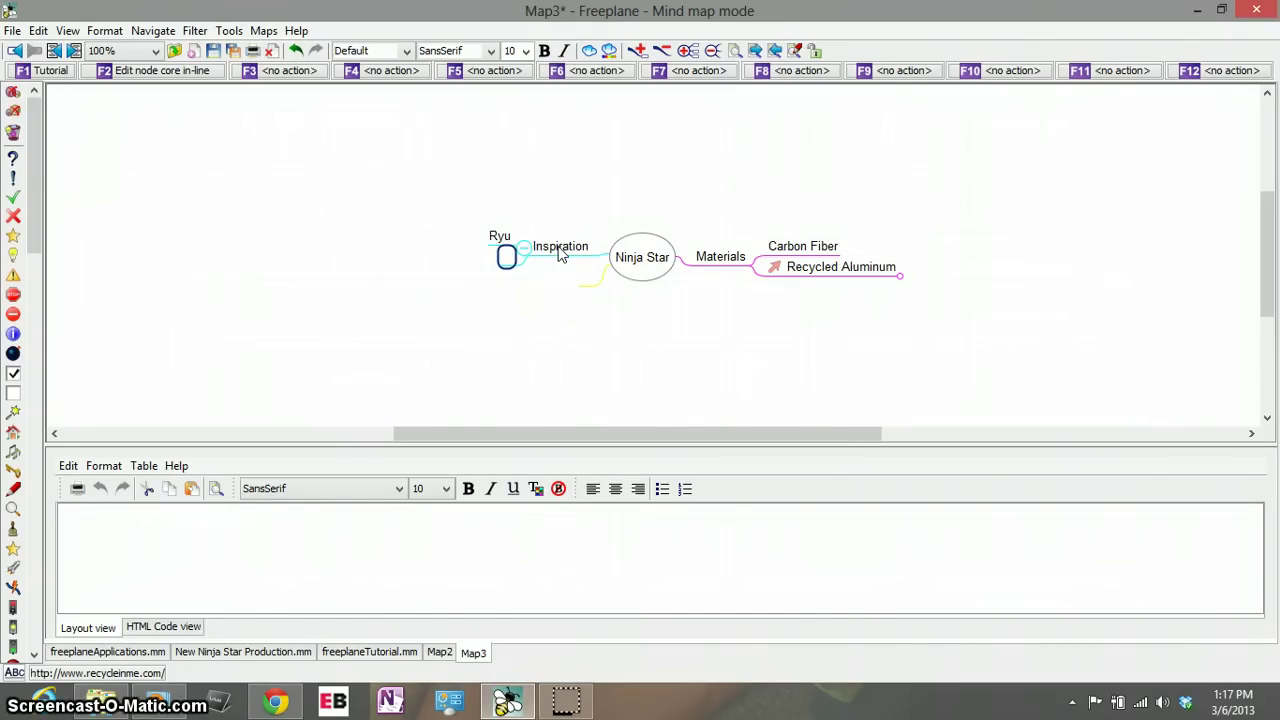
text(Ry)
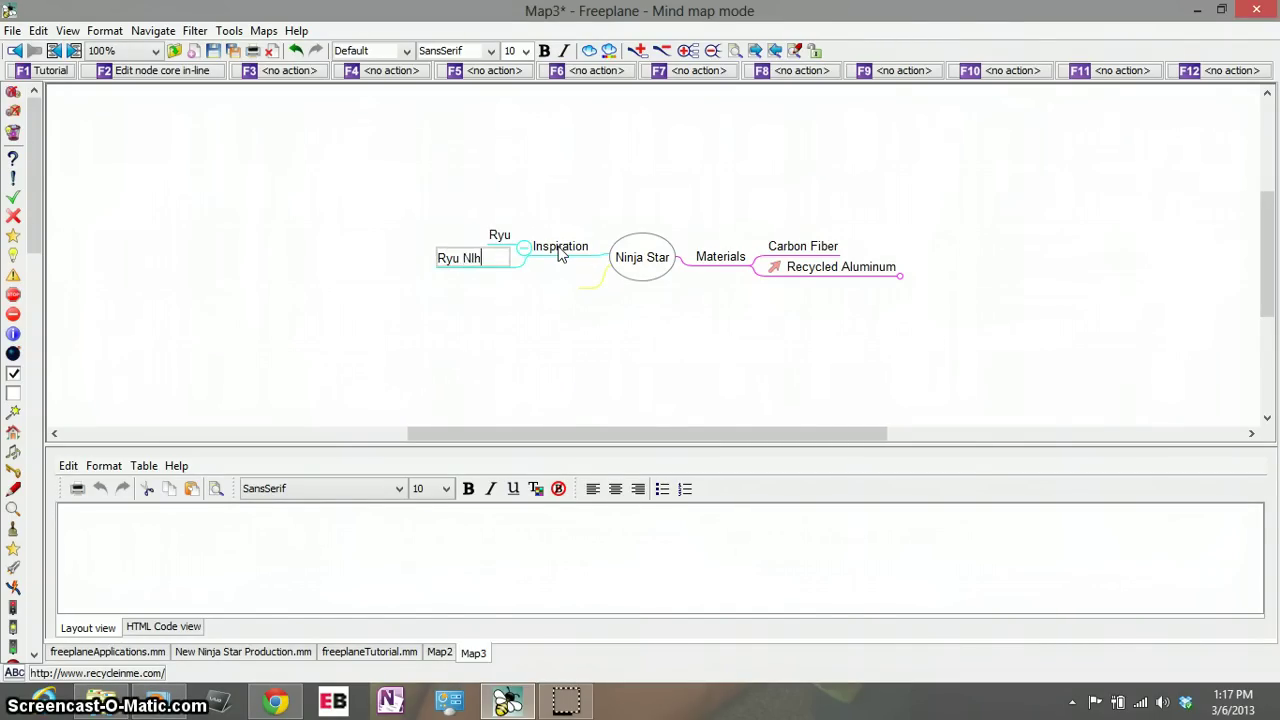
text(u Ninja Gu)
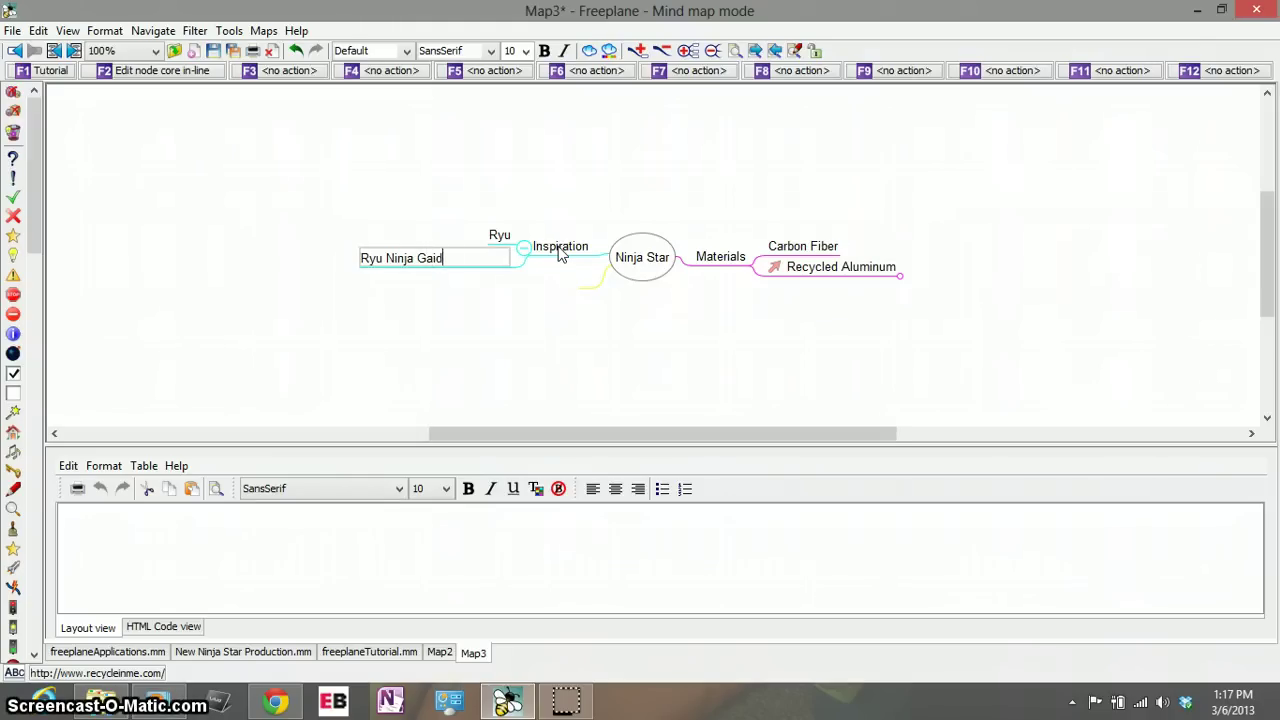
click(522, 348)
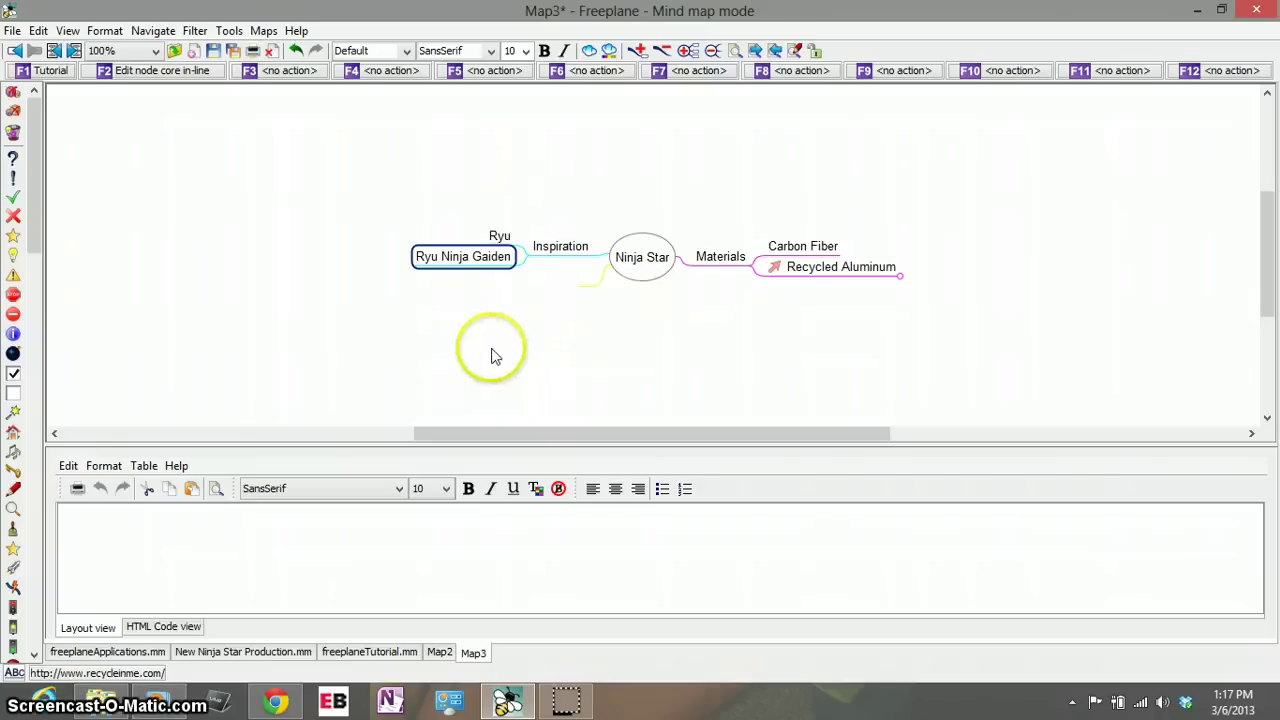
- Connect Ryu Ninja Gaiden to Recycled Aluminum with a connector and bend it into a curve below the central node
click(818, 279)
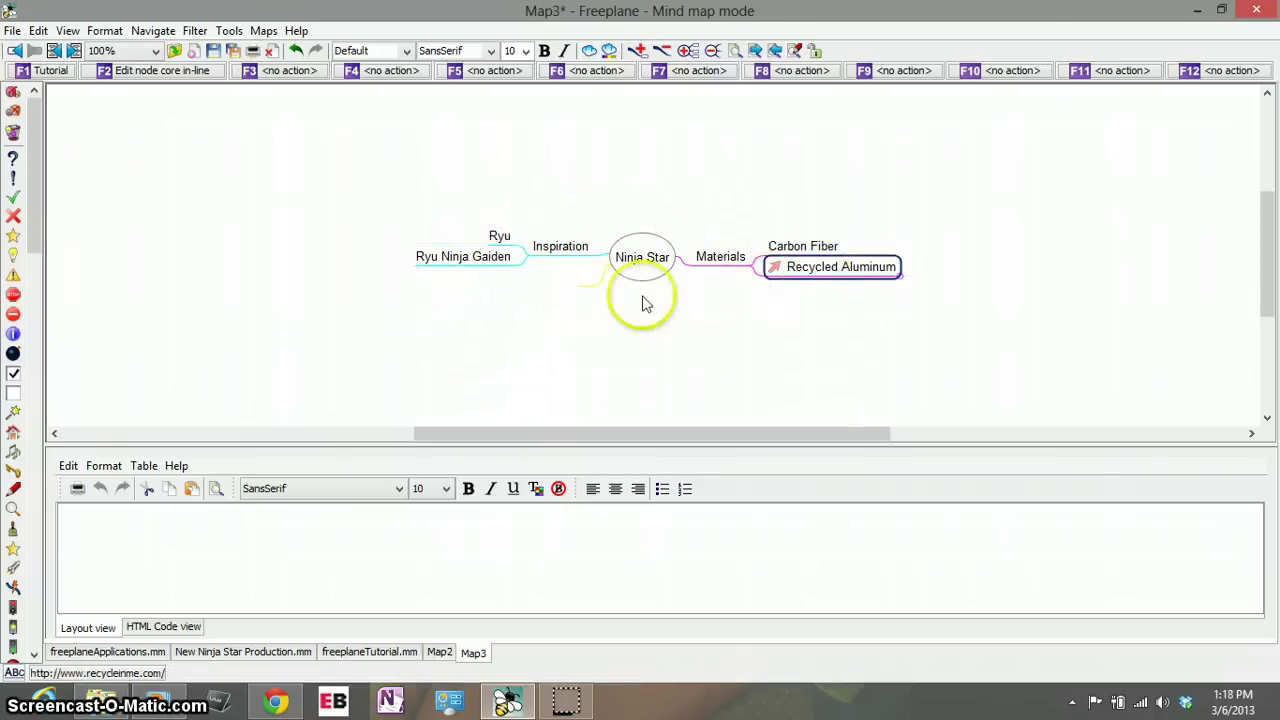
click(450, 262)
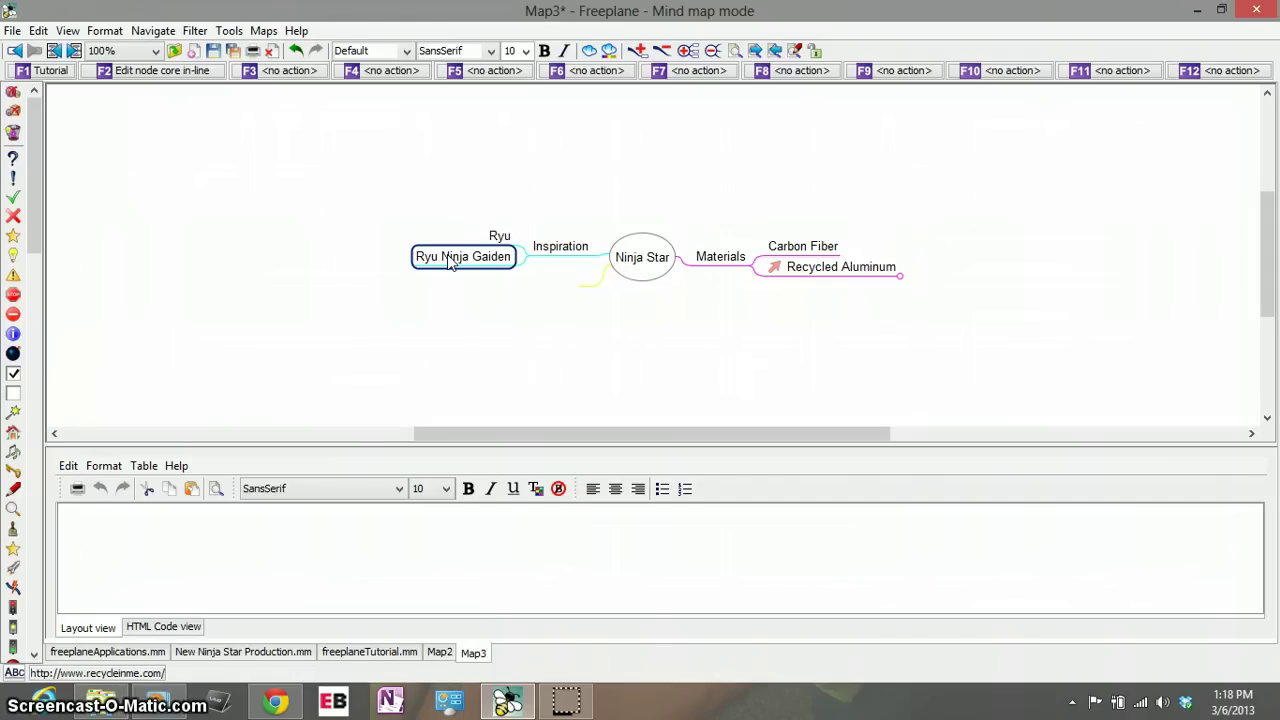
key(ctrl)
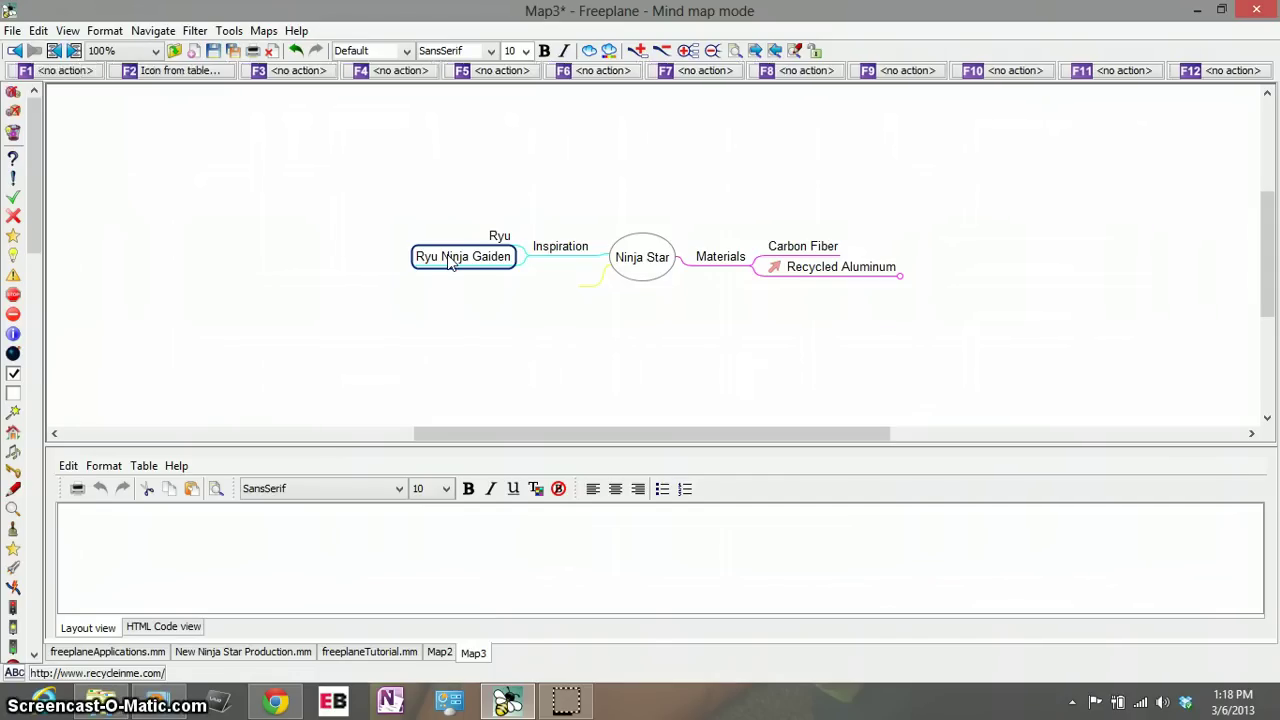
ctrl+click(790, 262)
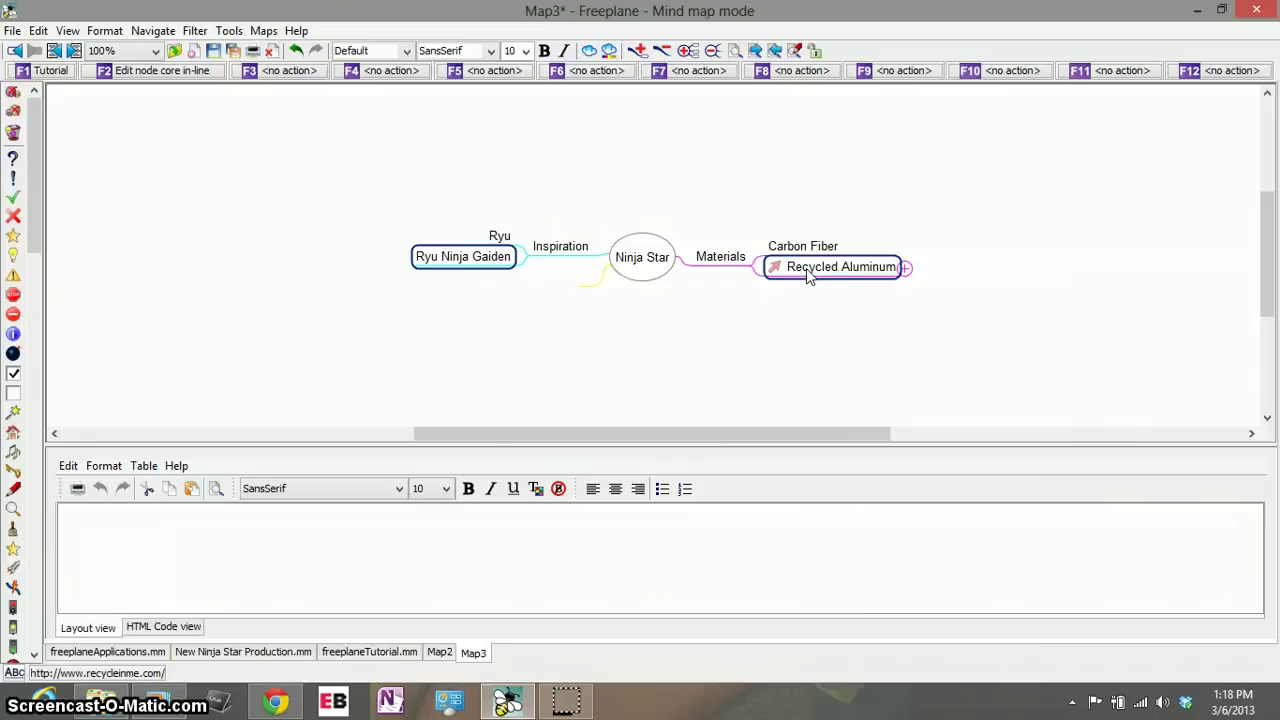
right_click(806, 268)
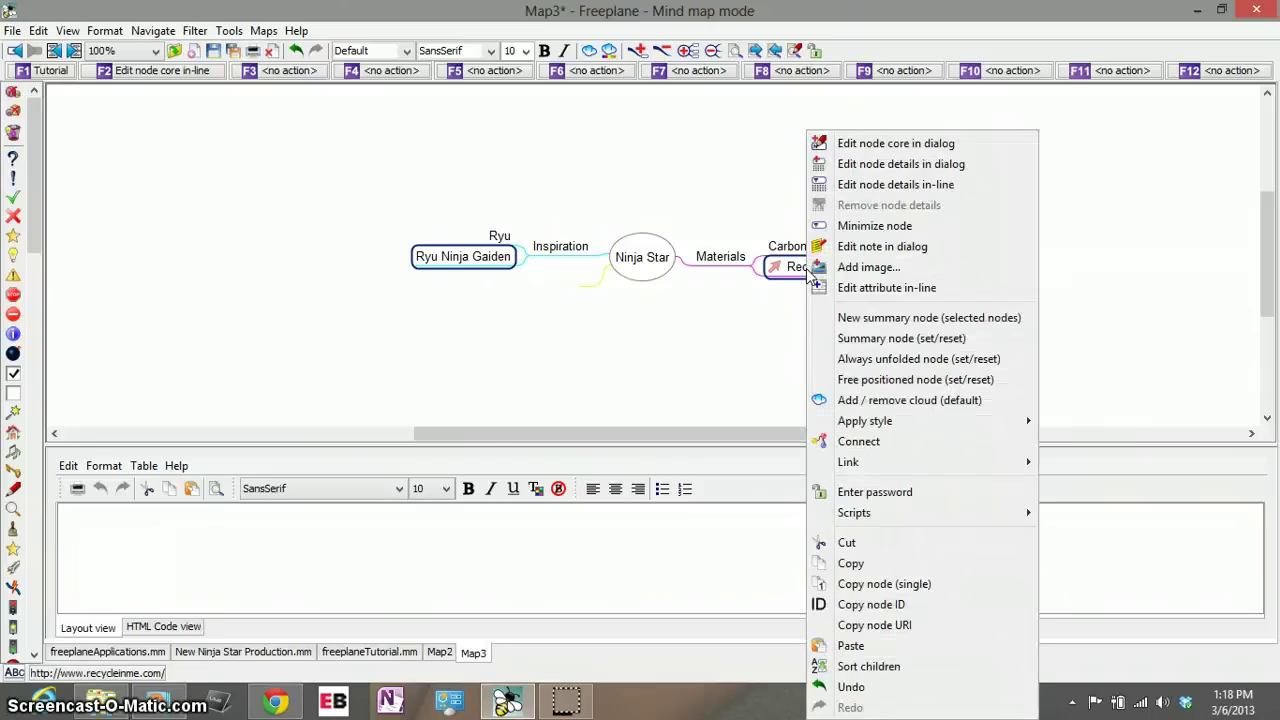
click(886, 443)
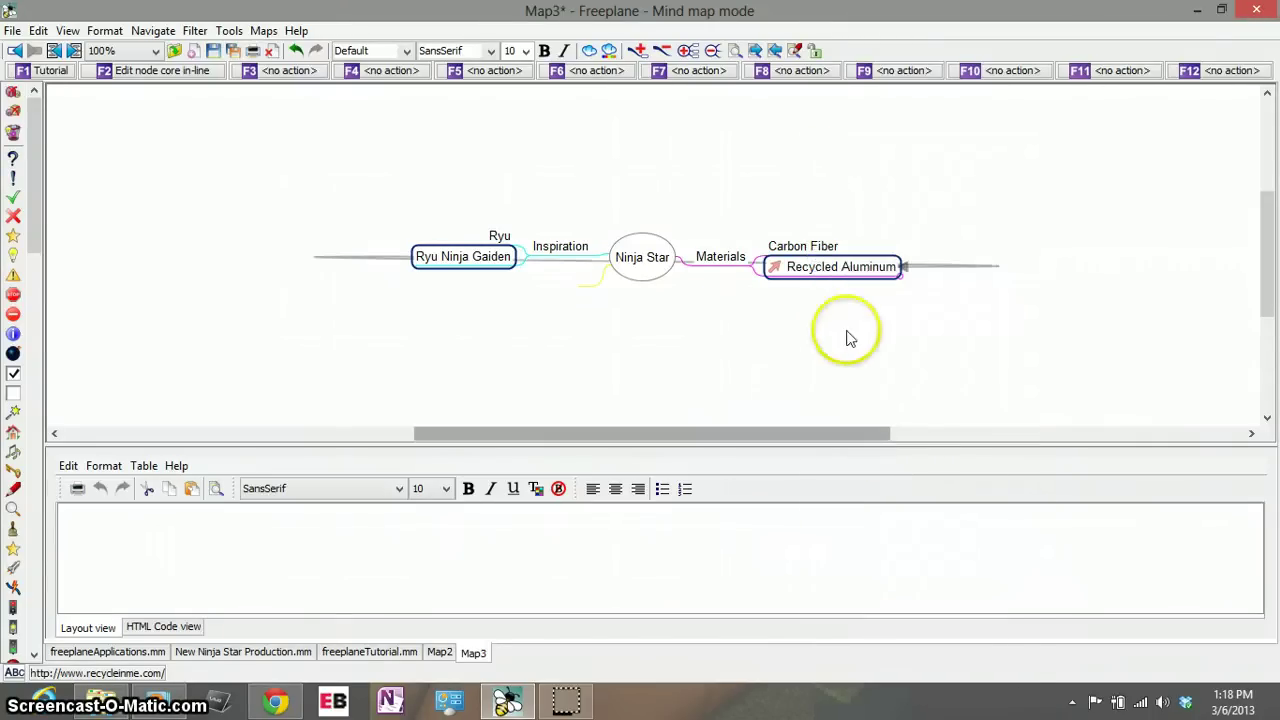
drag(956, 264, 649, 422)
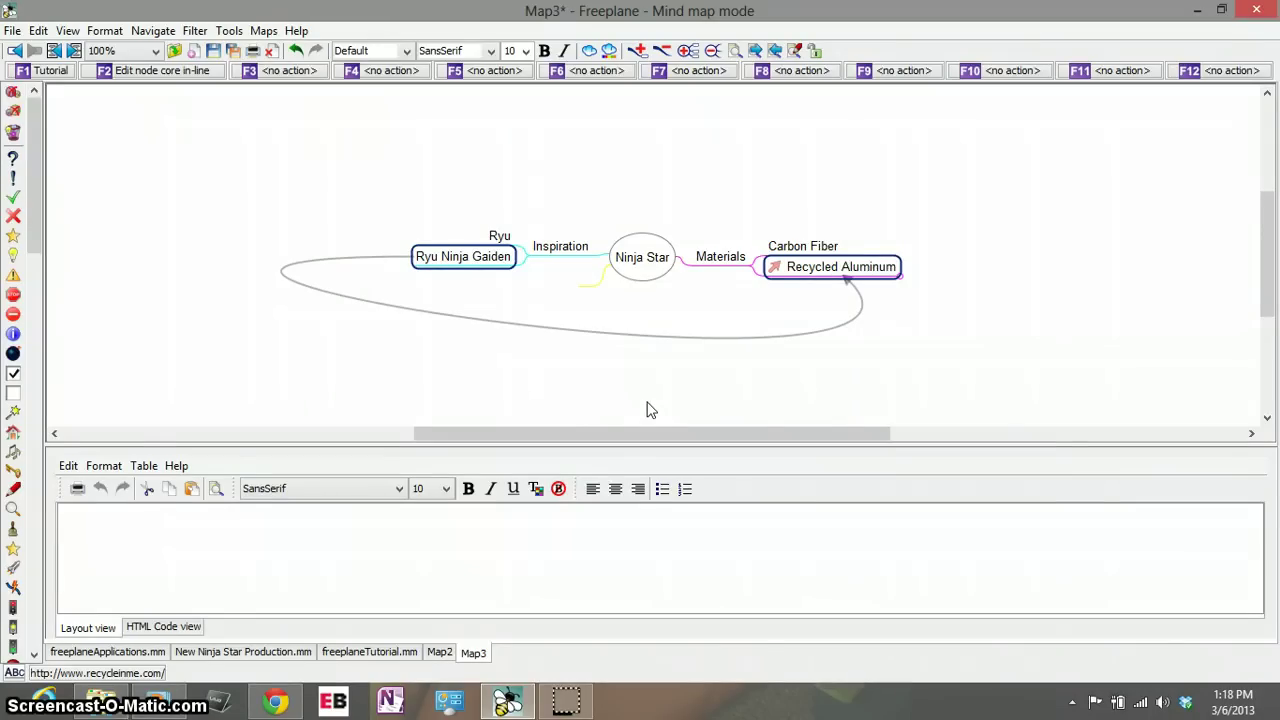
- Connect Ryu to Carbon Fiber with a connector and bend it into a curve above the central node
click(500, 237)
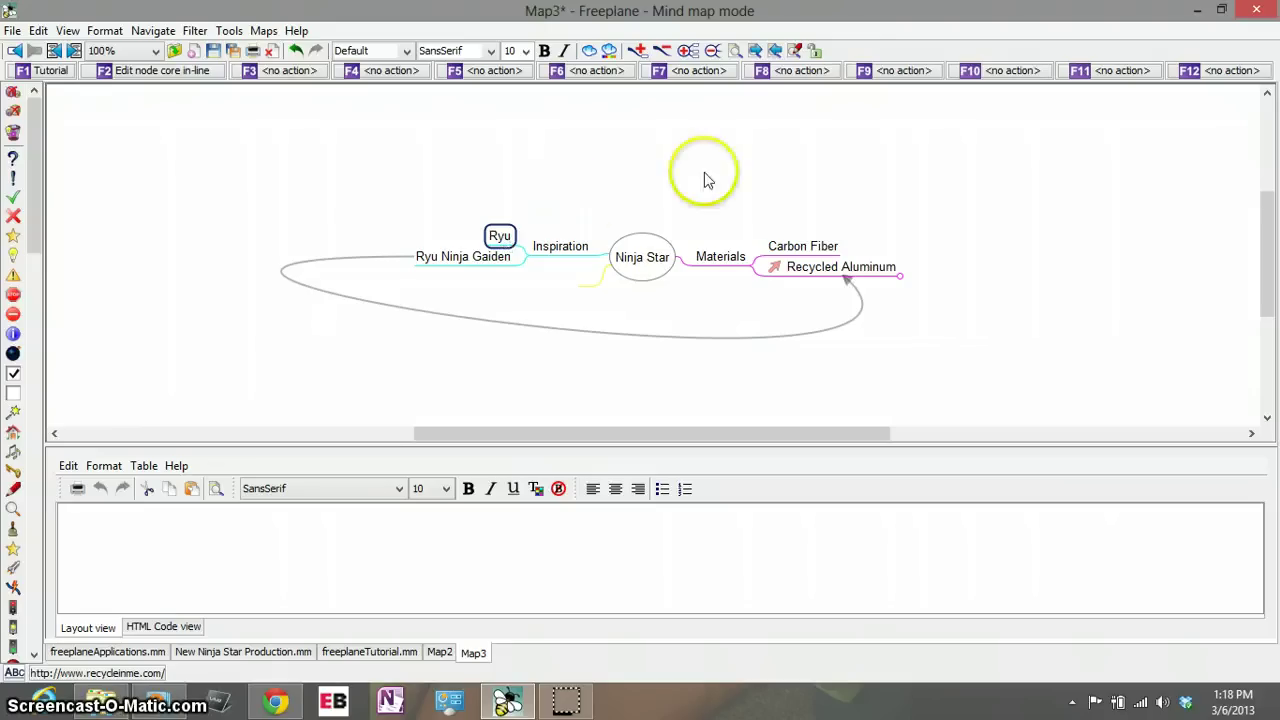
key(ctrl)
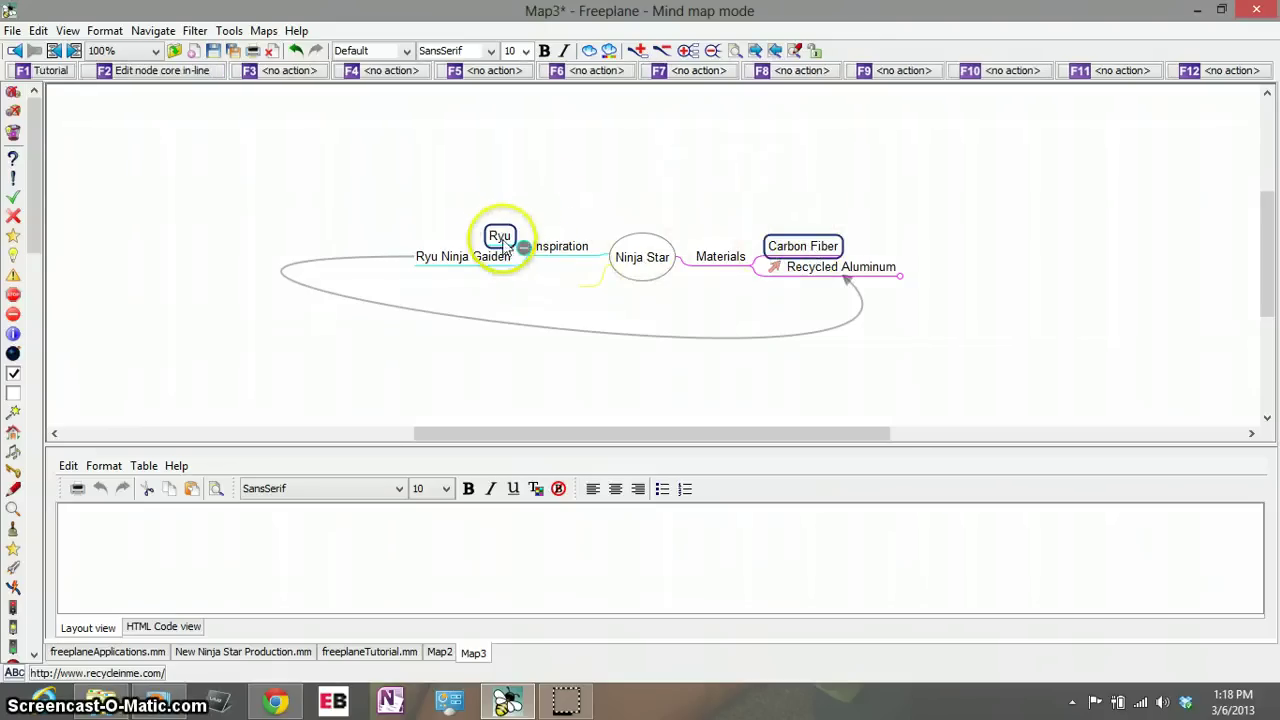
drag(500, 237, 508, 240)
right_click(508, 238)
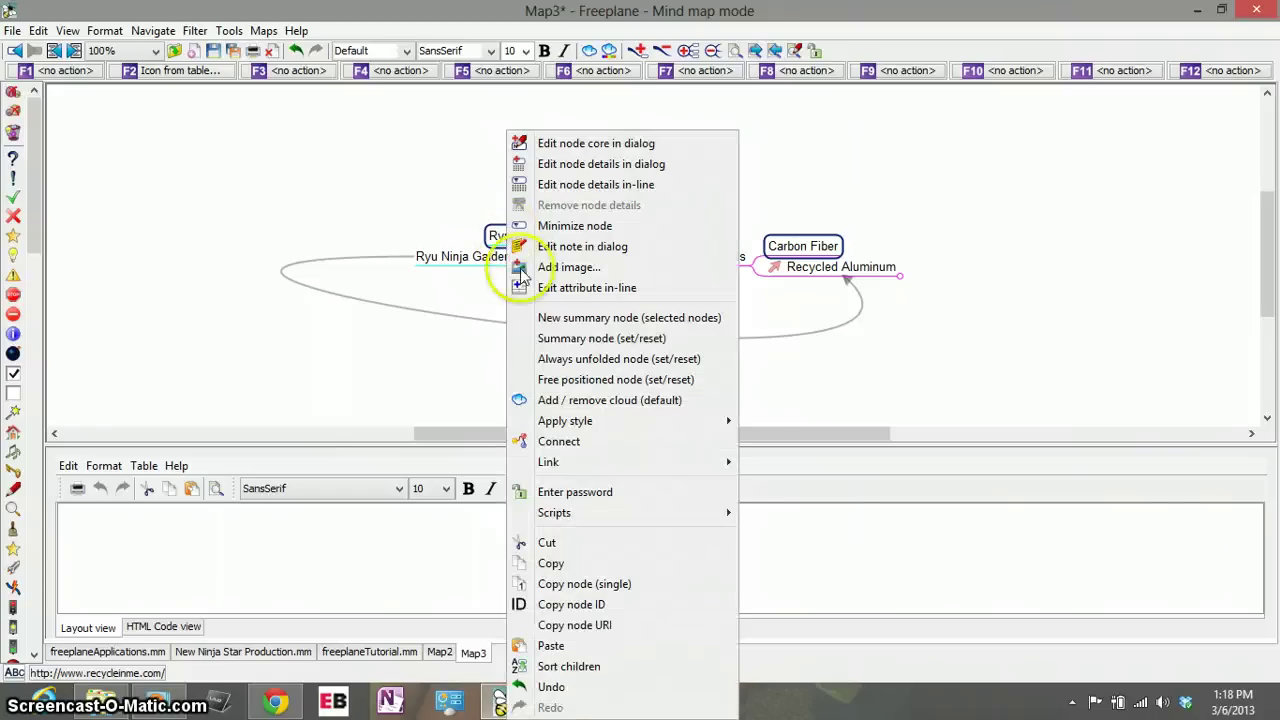
click(560, 440)
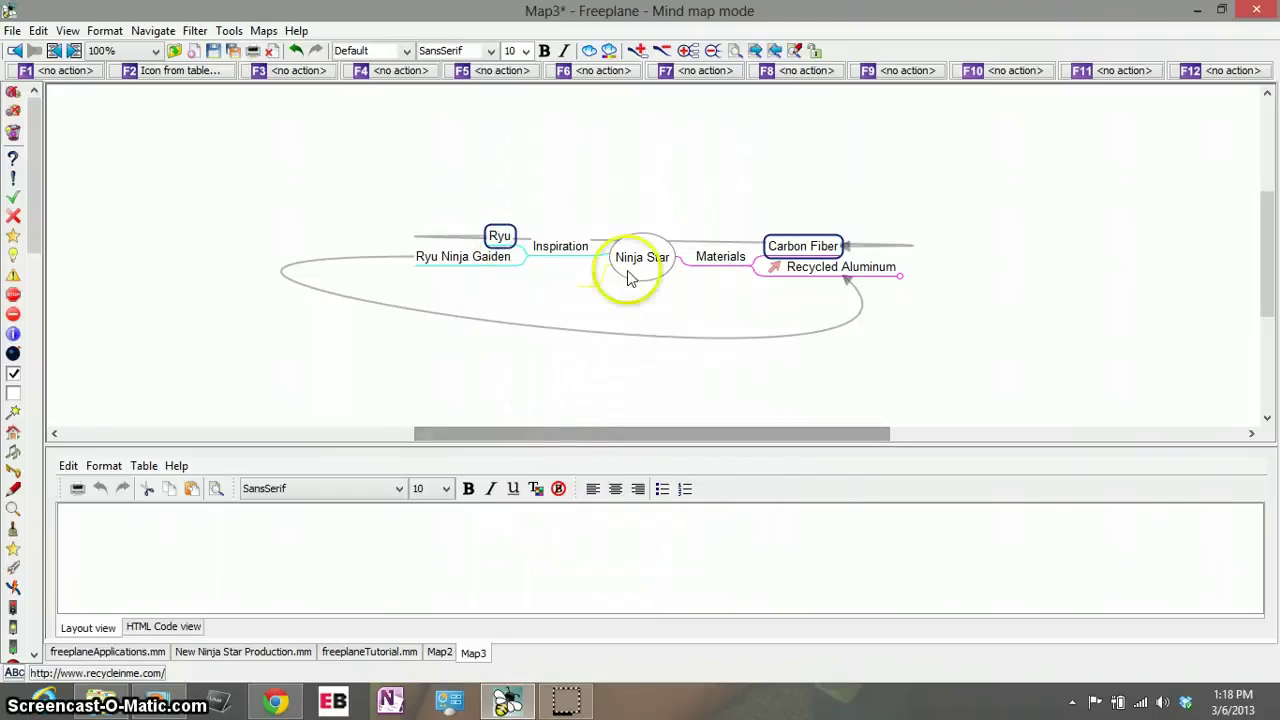
click(456, 237)
drag(456, 240, 695, 133)
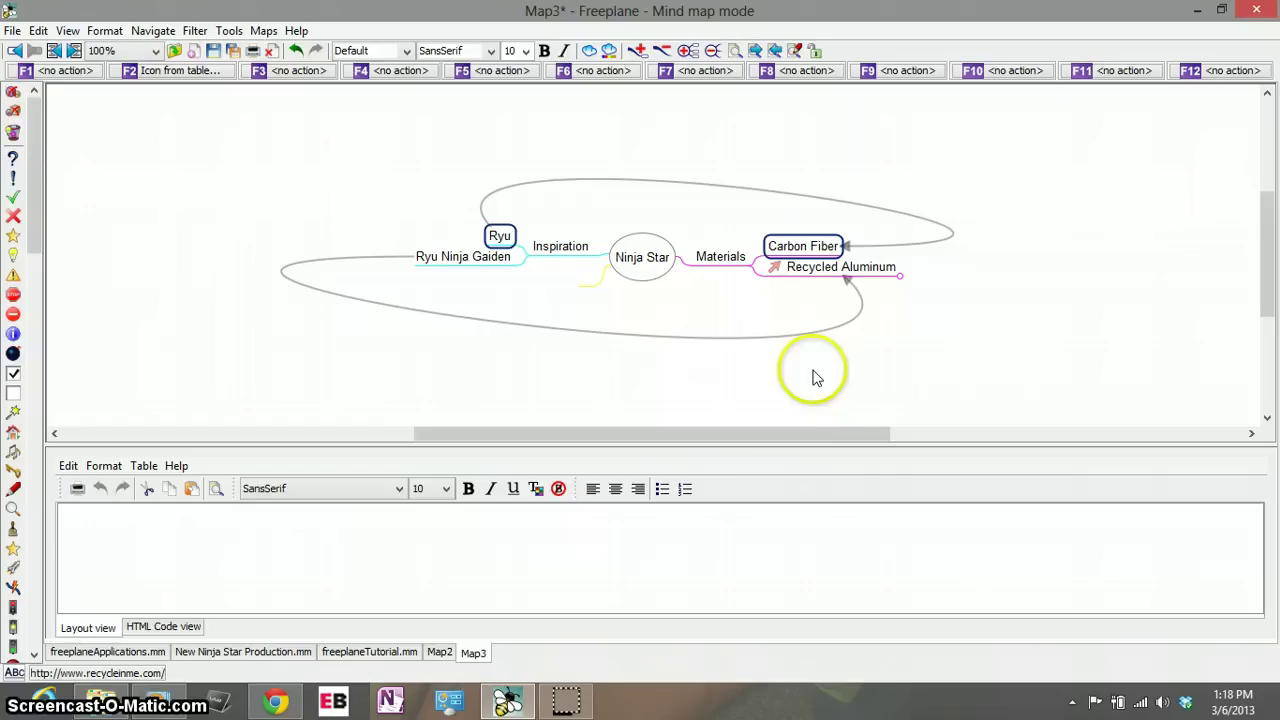
- Change the color of the connector between Ryu Ninja Gaiden and Recycled Aluminum to red
double_click(631, 334)
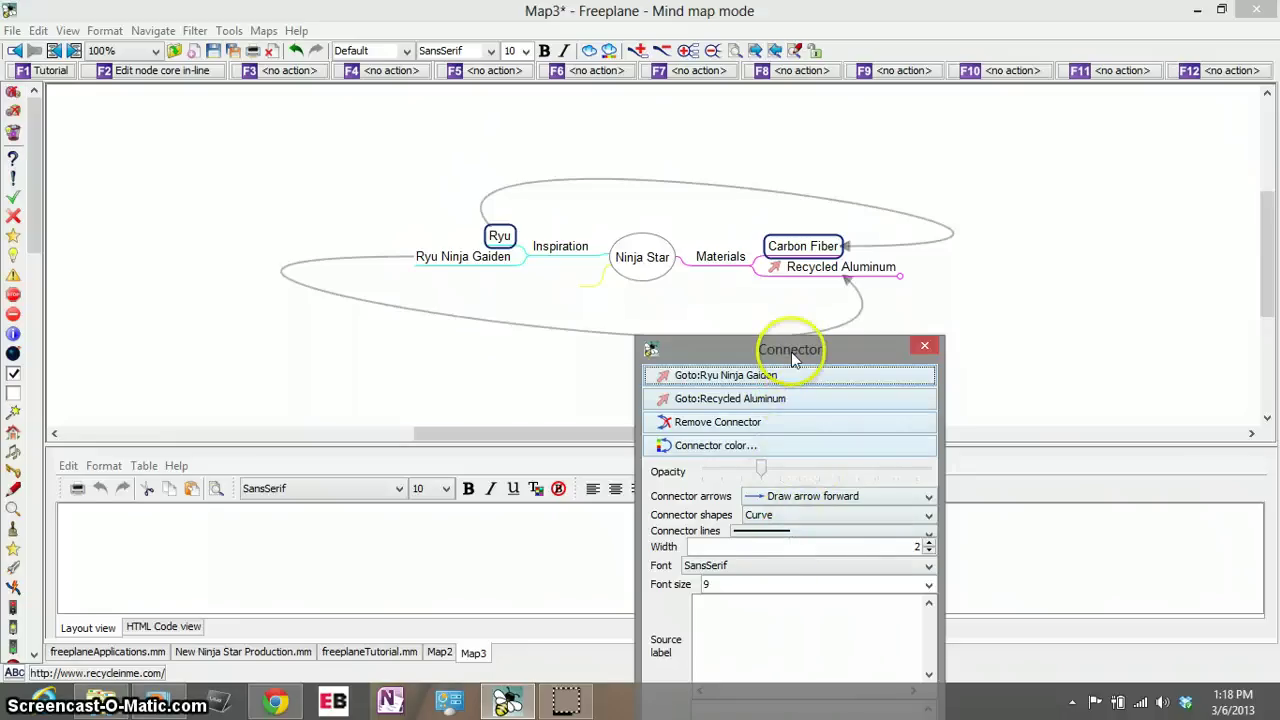
drag(792, 355, 794, 275)
click(750, 362)
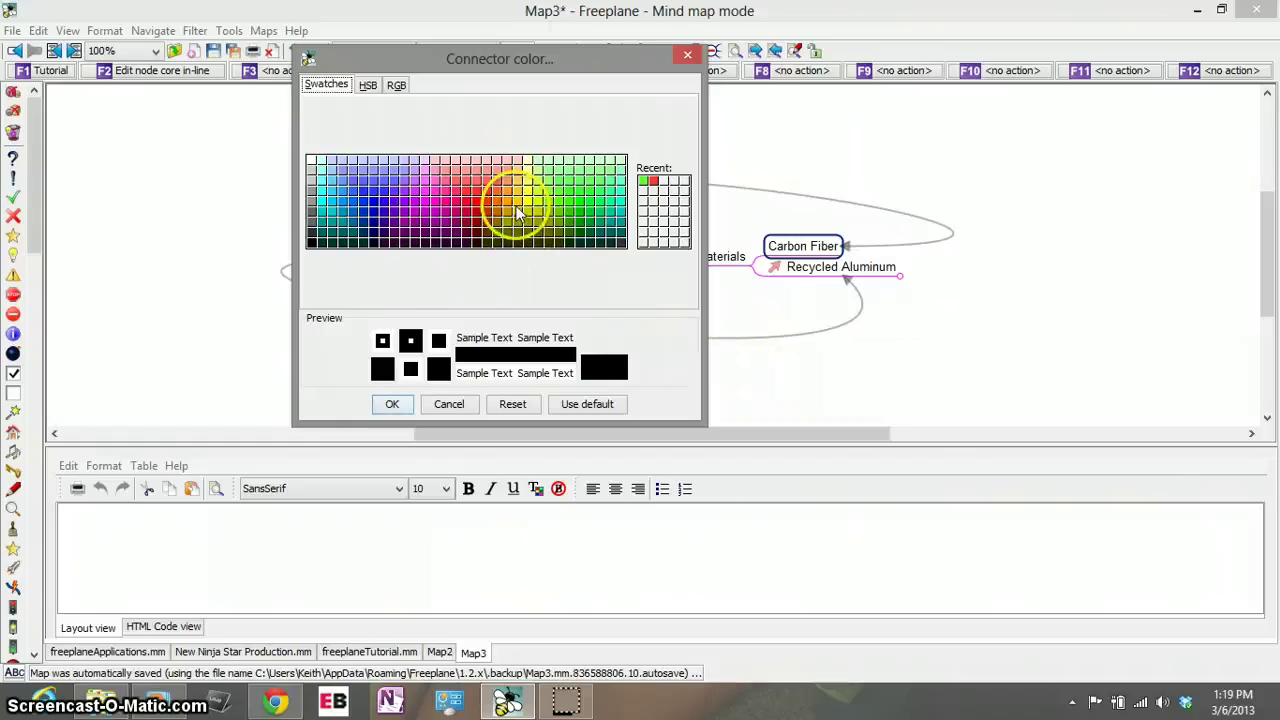
click(478, 207)
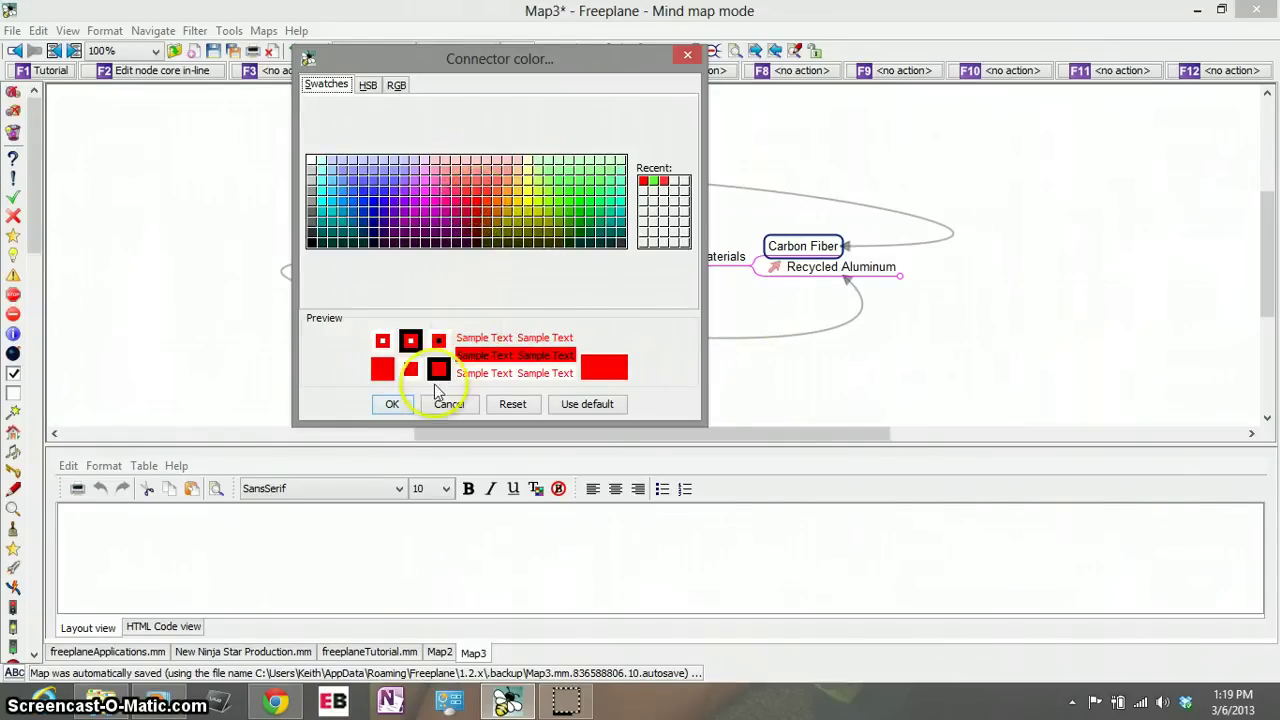
click(392, 404)
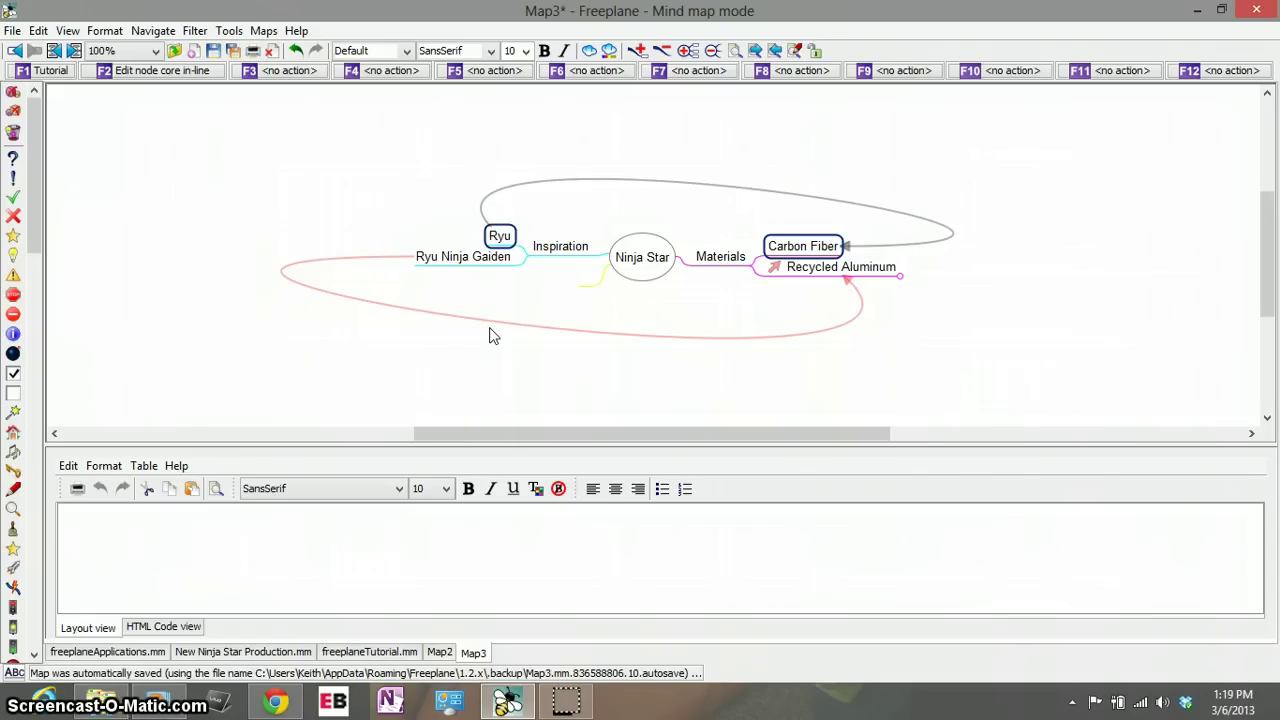
- Add the note "Streetfighter" to the Ryu node
click(508, 240)
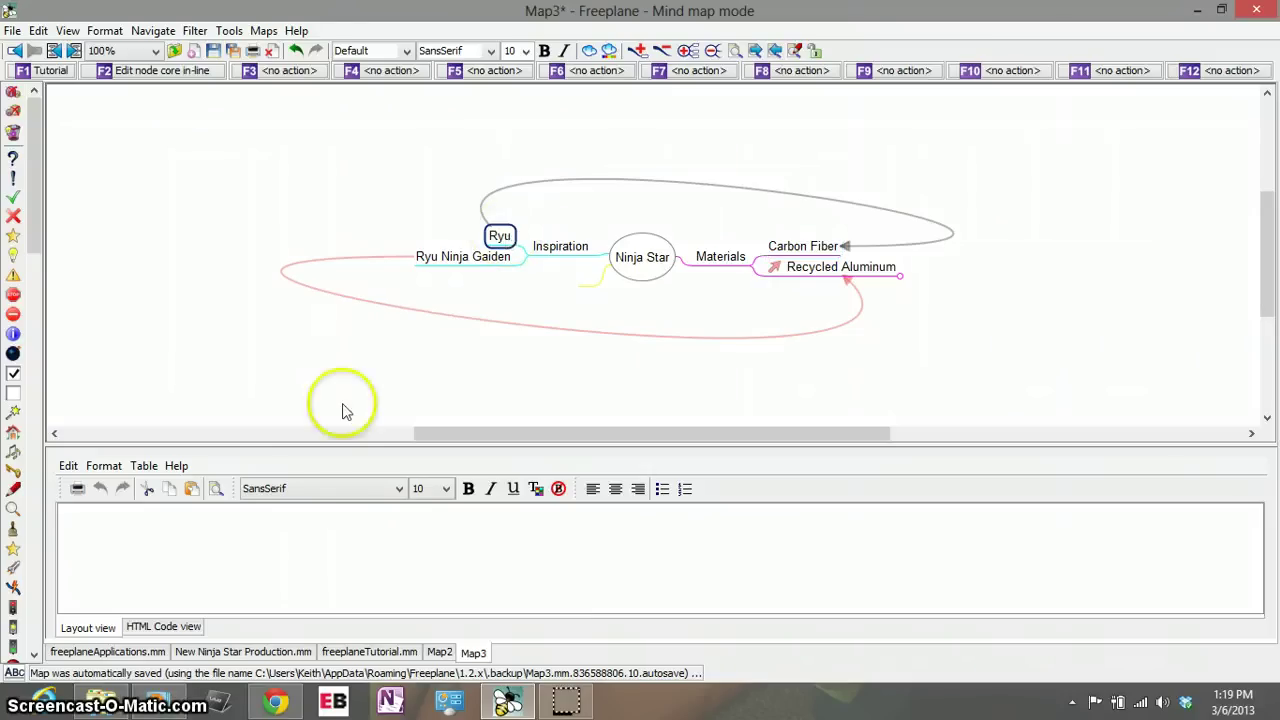
click(446, 268)
click(498, 236)
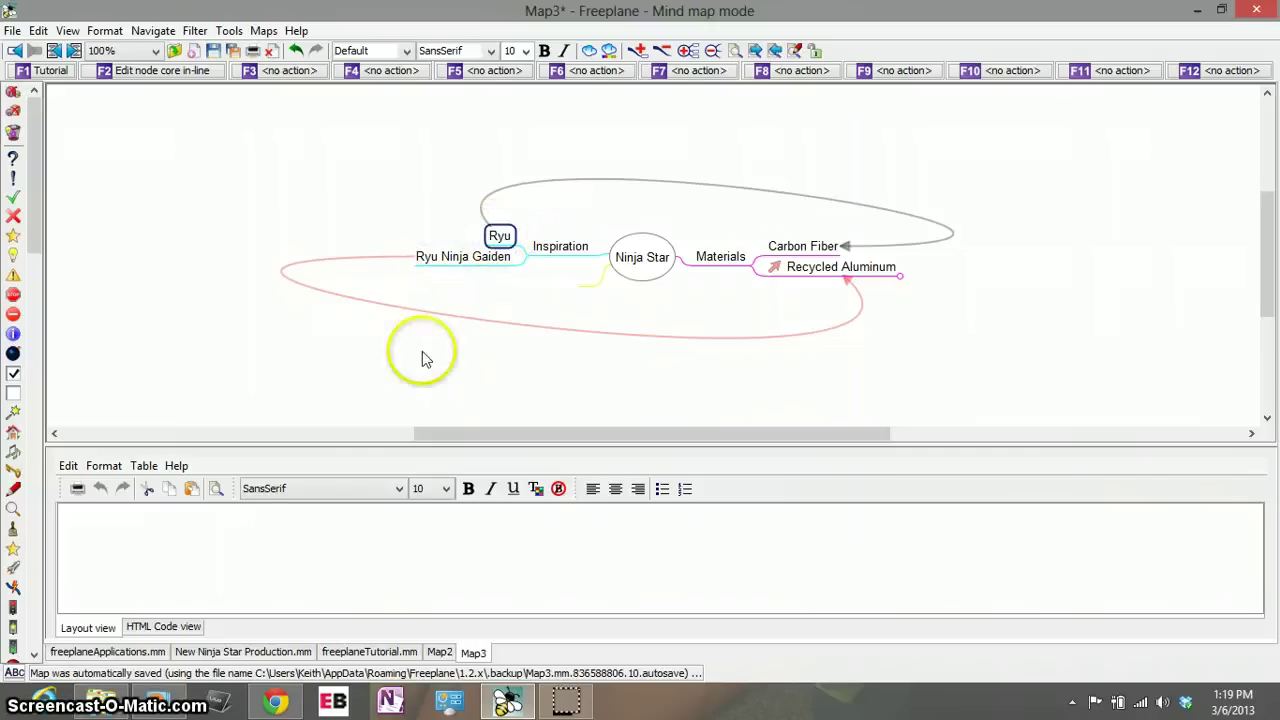
click(222, 540)
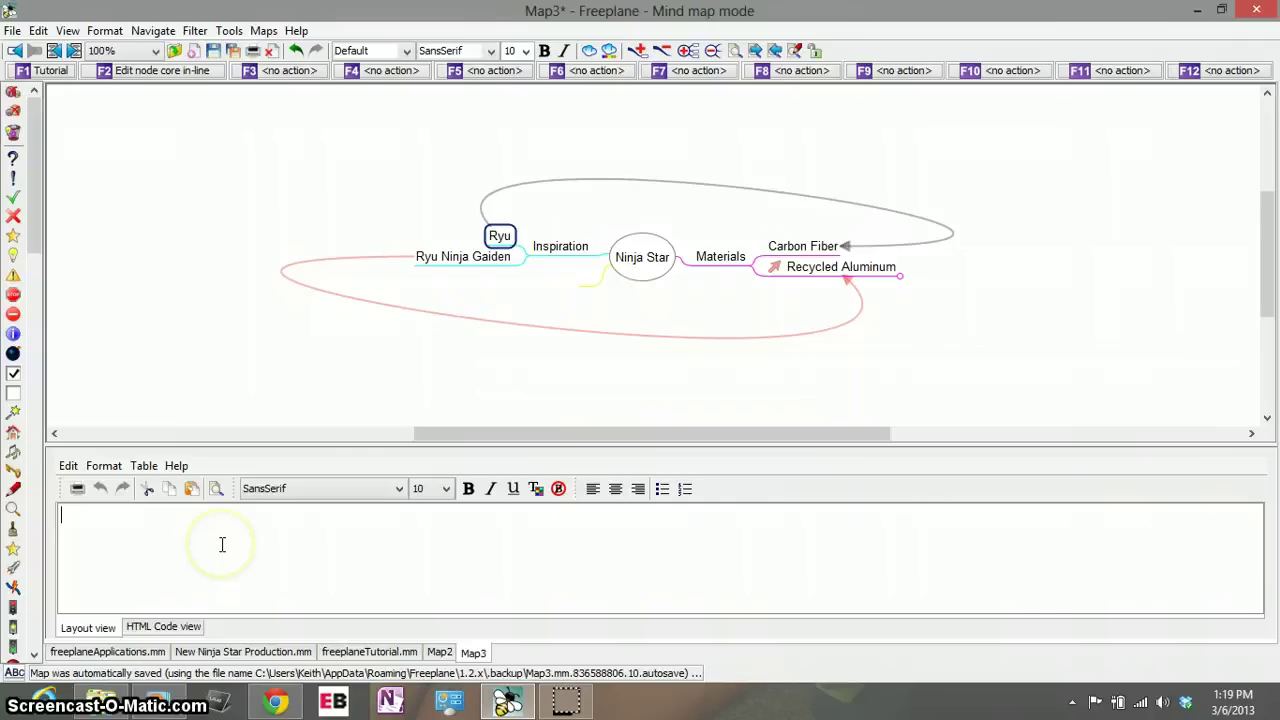
click(222, 544)
text(ST)
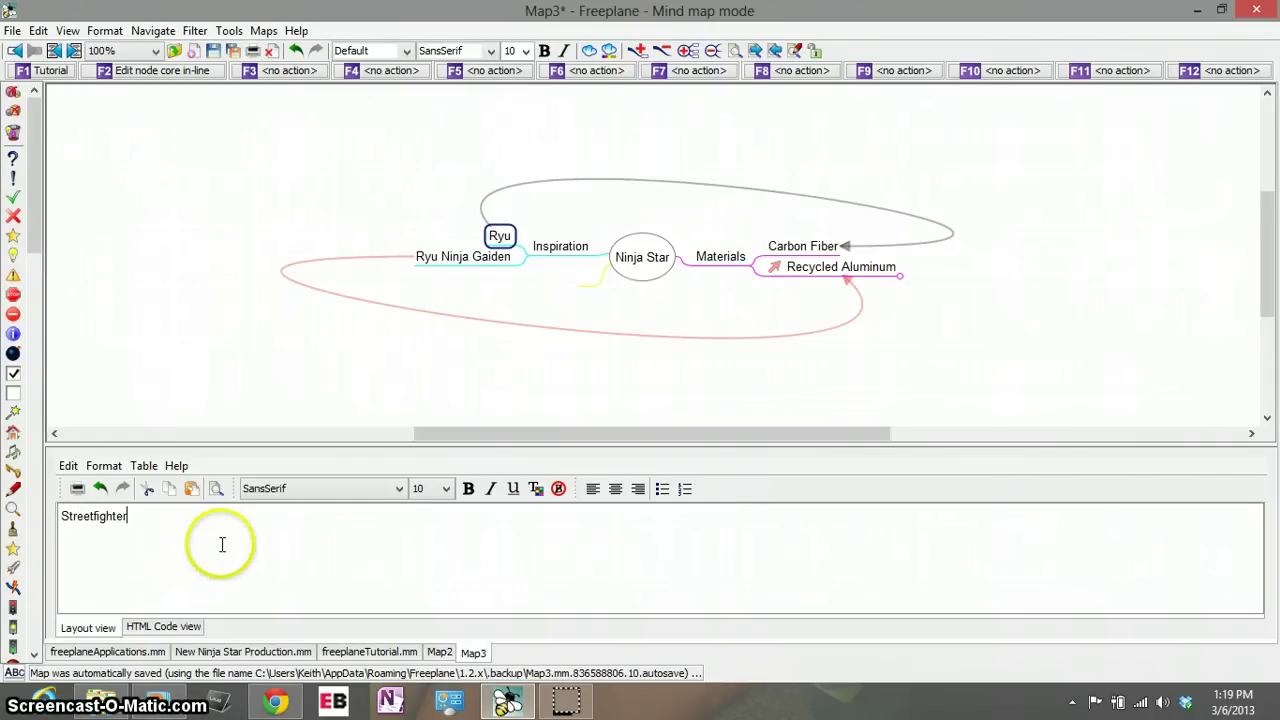
click(286, 349)
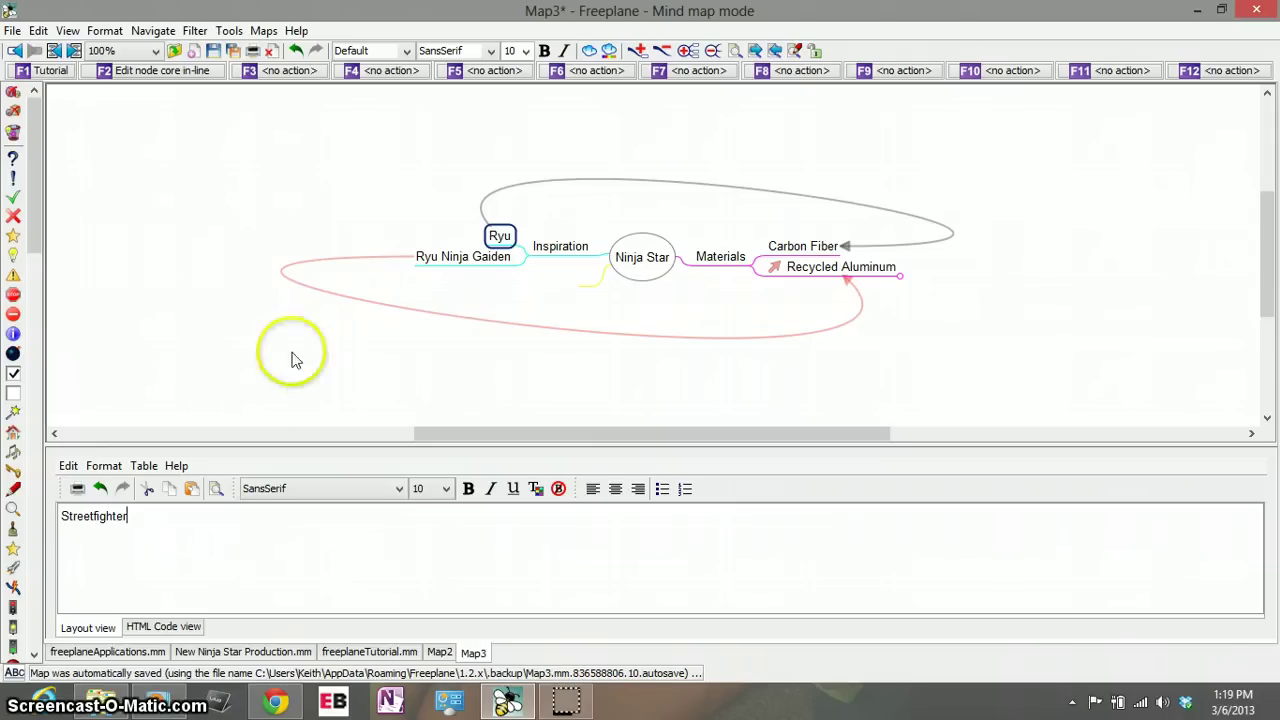
click(88, 550)
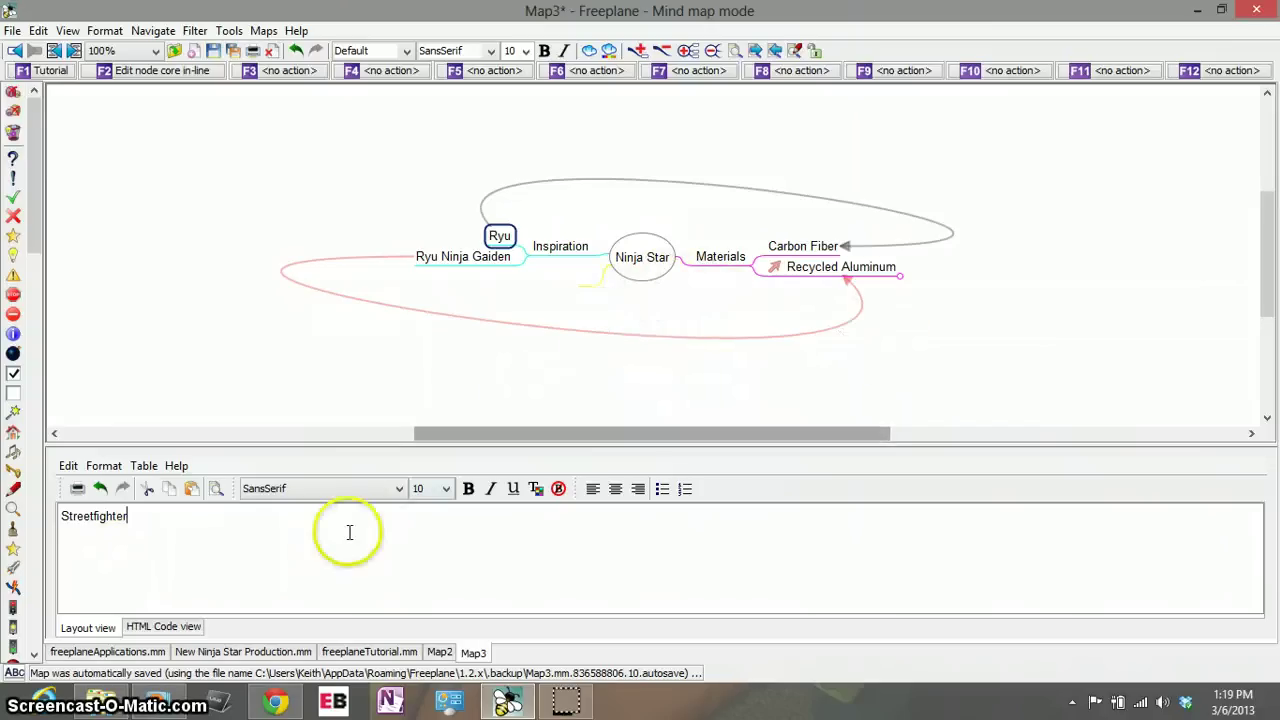
click(643, 268)
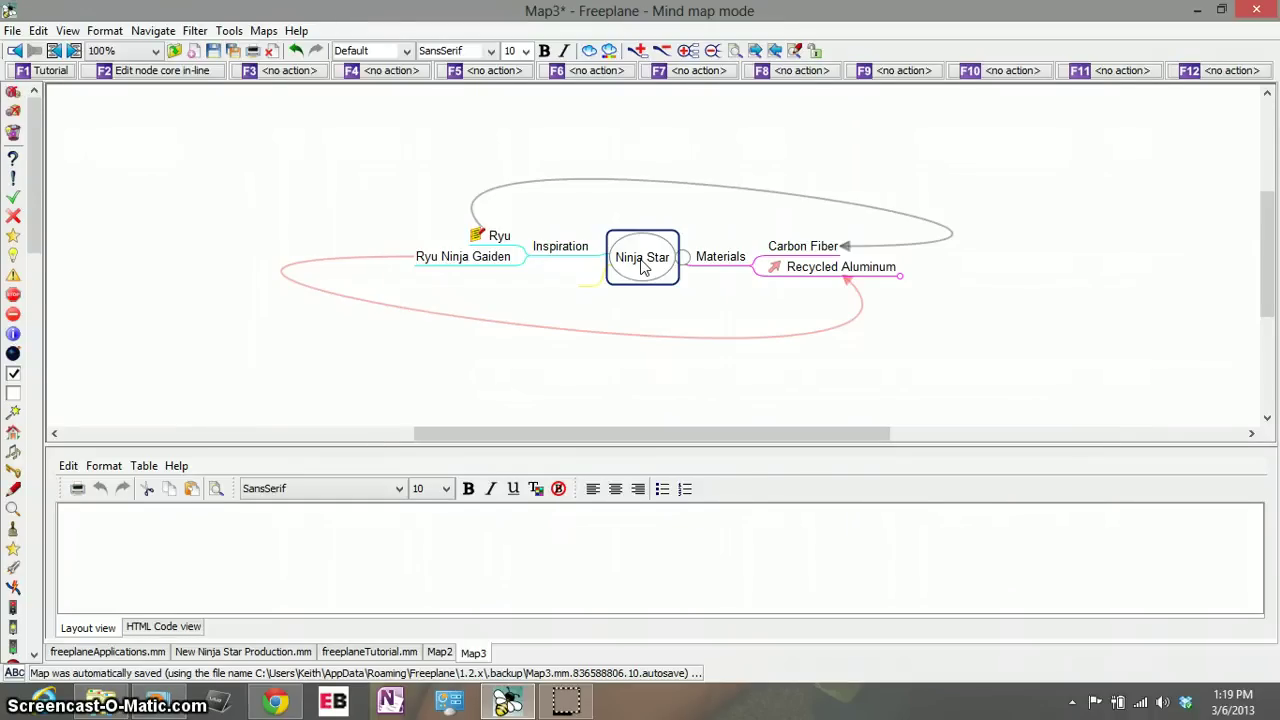
- Examine the notes of the Ryu, Recycled Aluminum and Carbon Fiber nodes by selecting them in turn
click(493, 238)
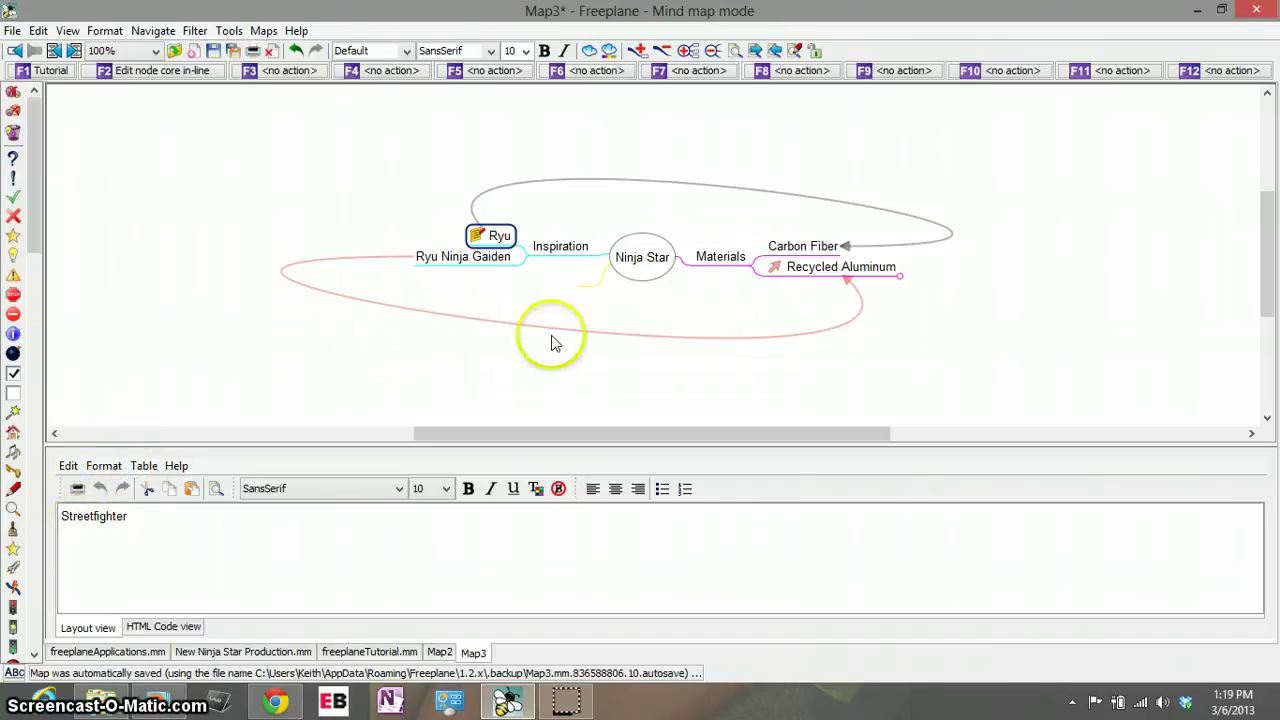
click(827, 266)
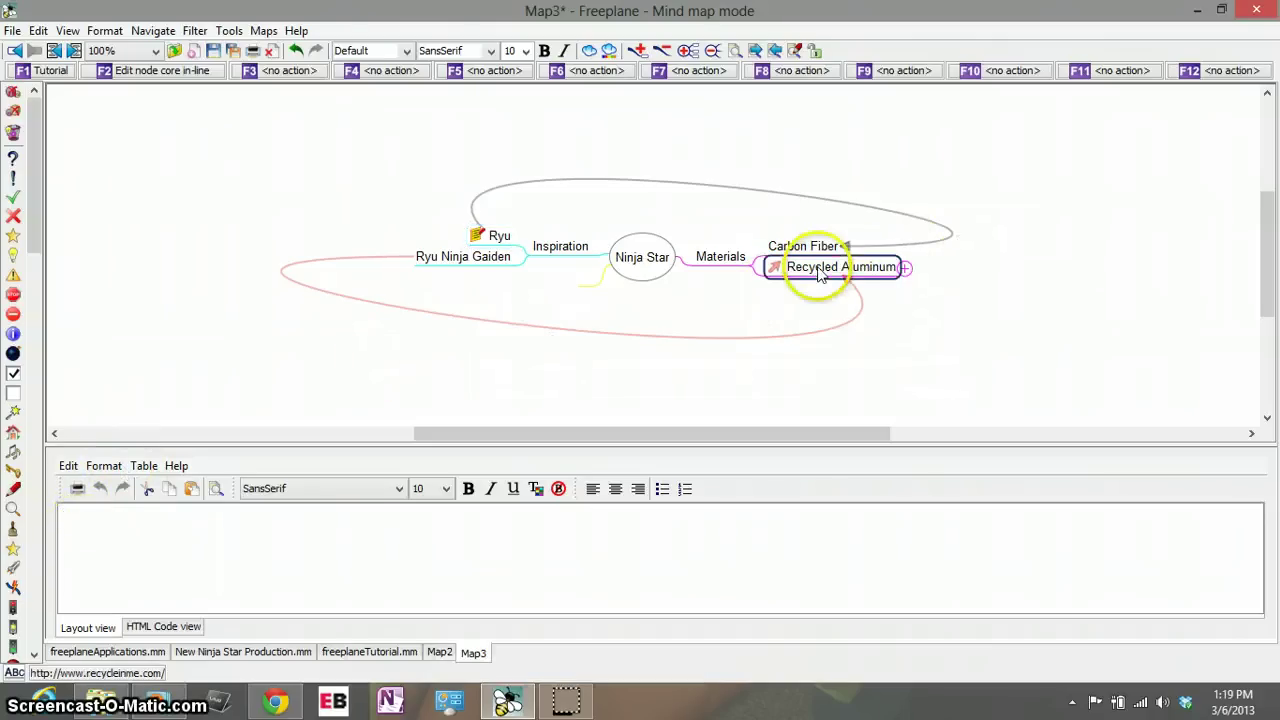
click(496, 238)
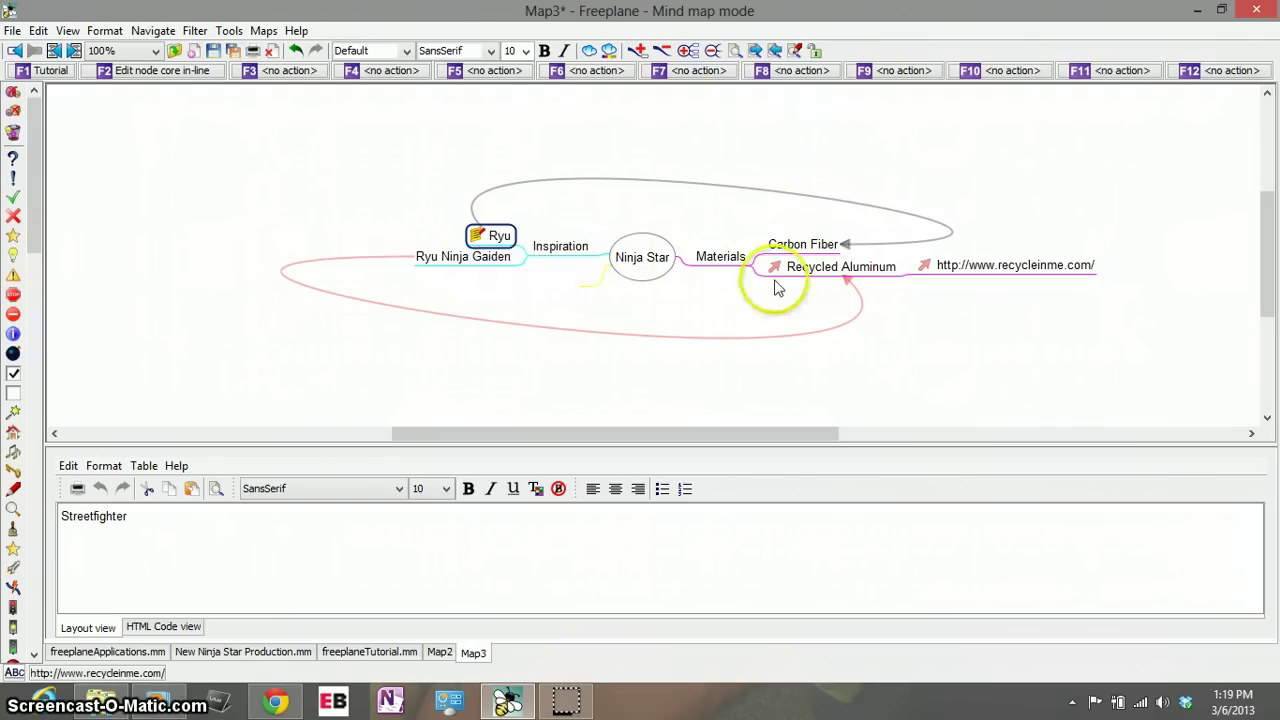
click(806, 249)
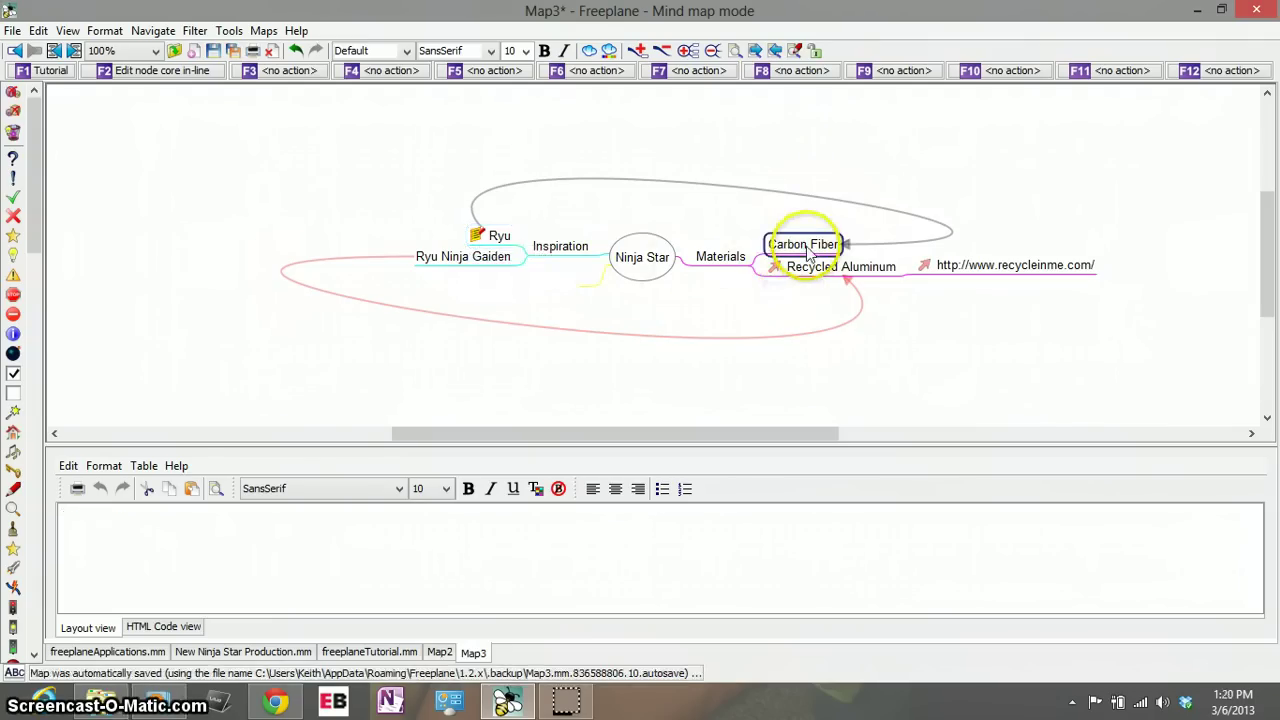
click(490, 242)
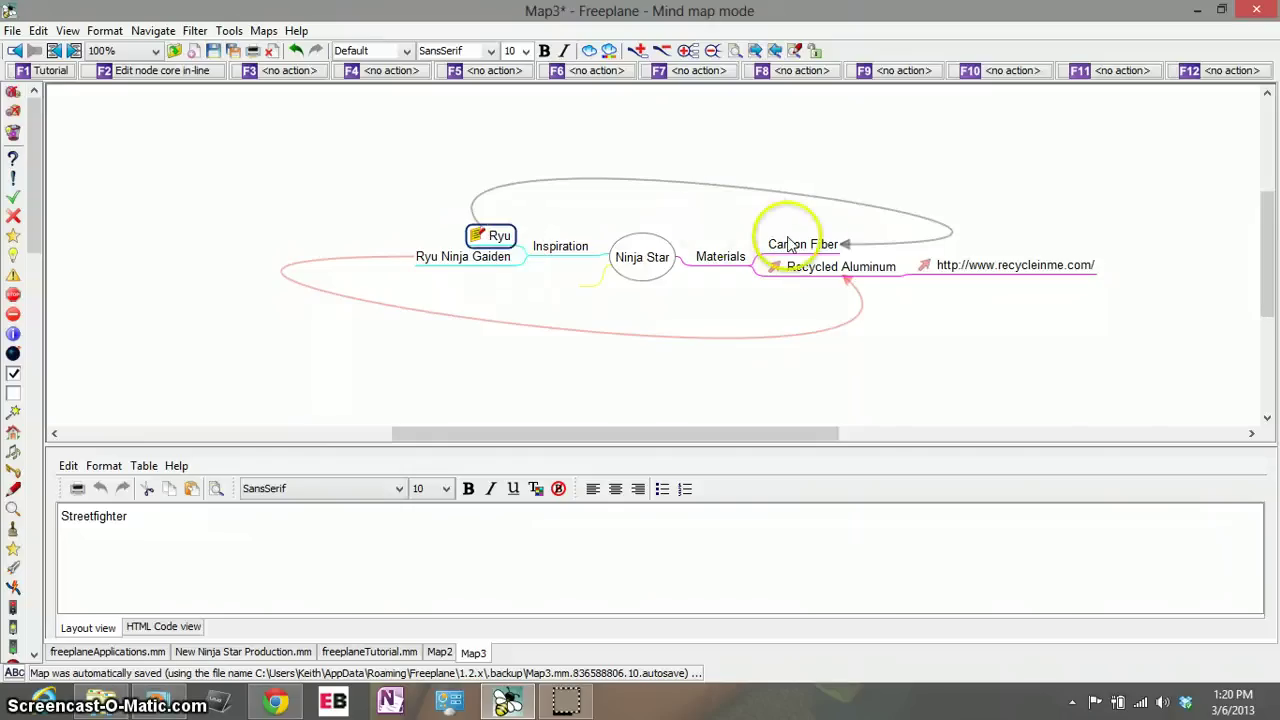
click(826, 276)
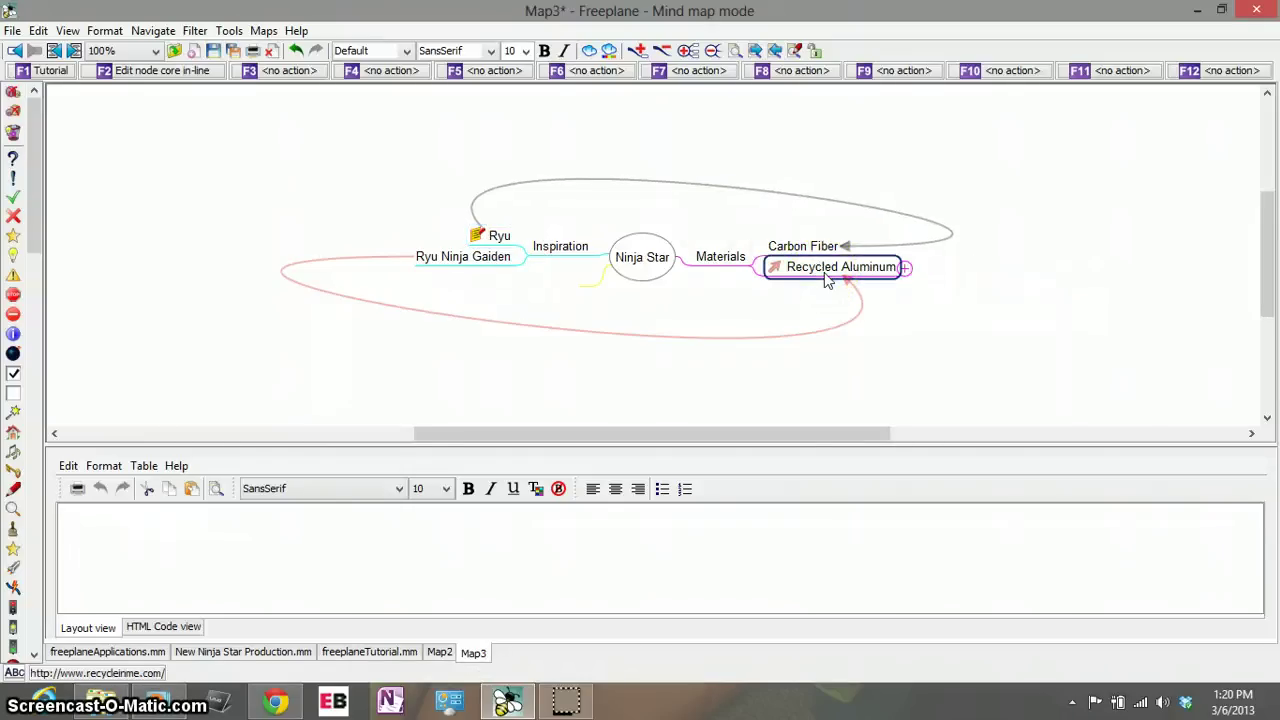
click(790, 263)
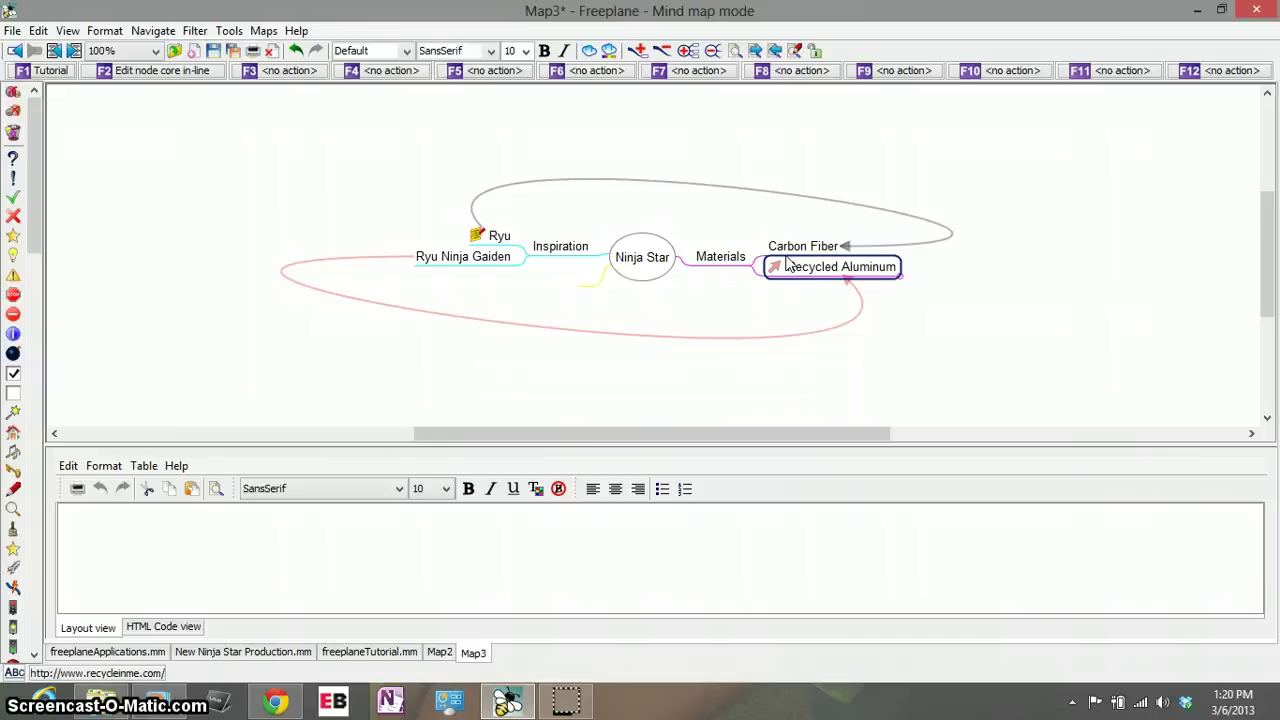
- Add a cloud around the Ryu Ninja Gaiden node and another around the central Ninja Star node
click(508, 263)
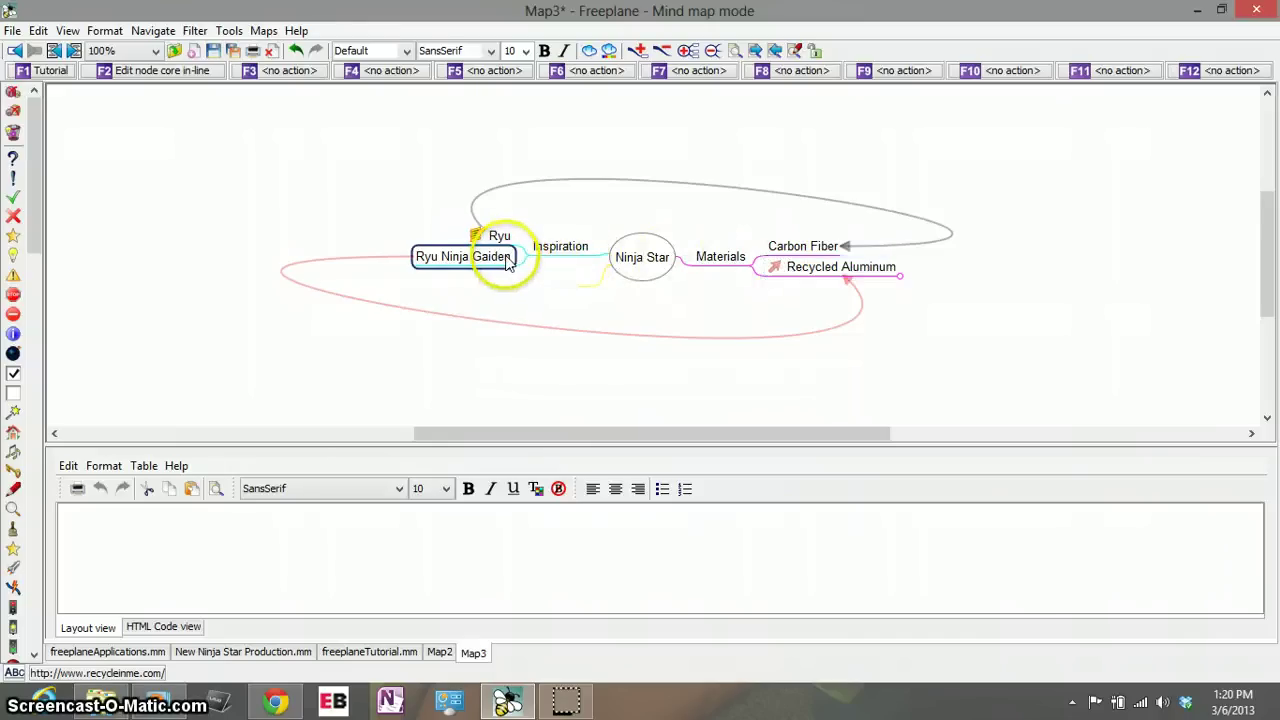
click(590, 52)
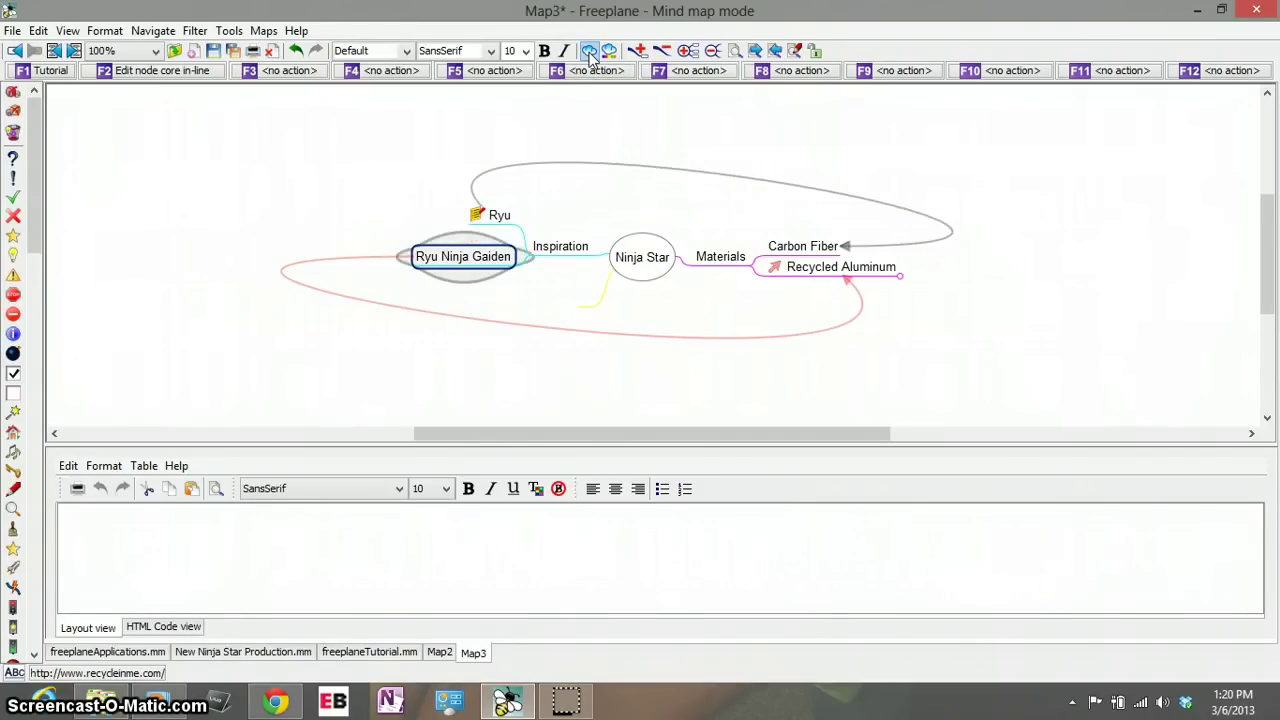
click(636, 258)
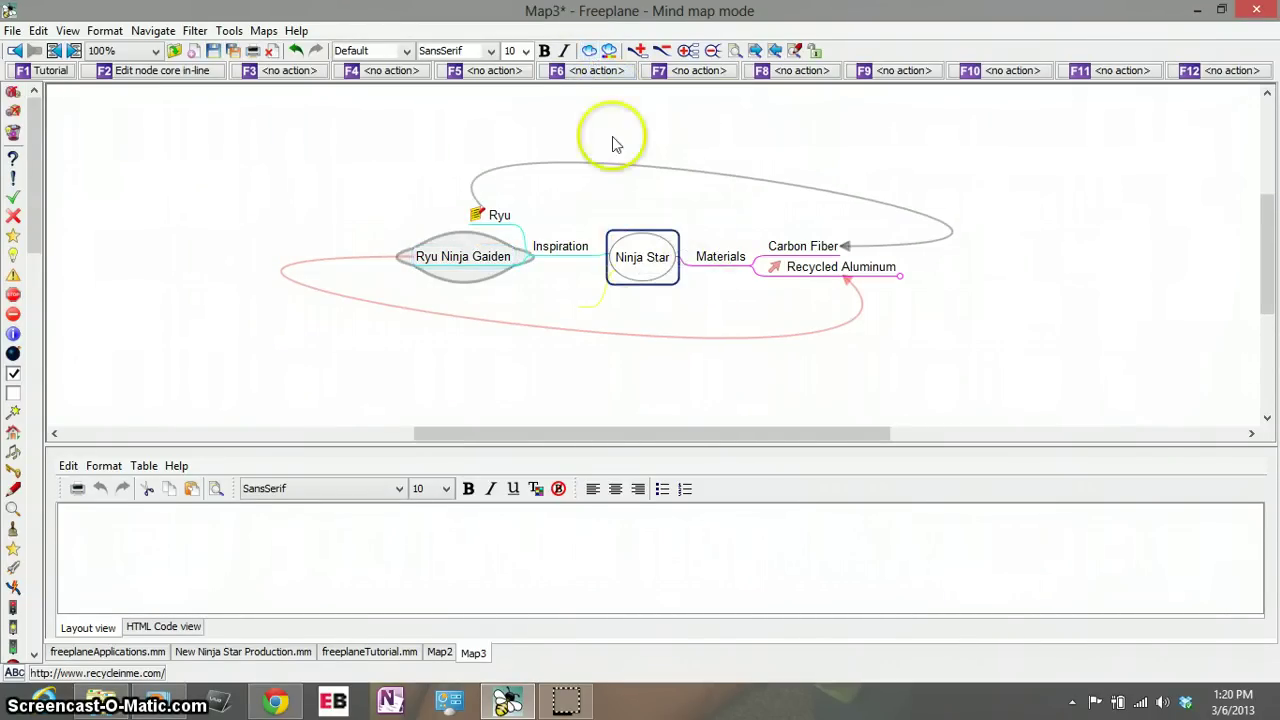
click(593, 53)
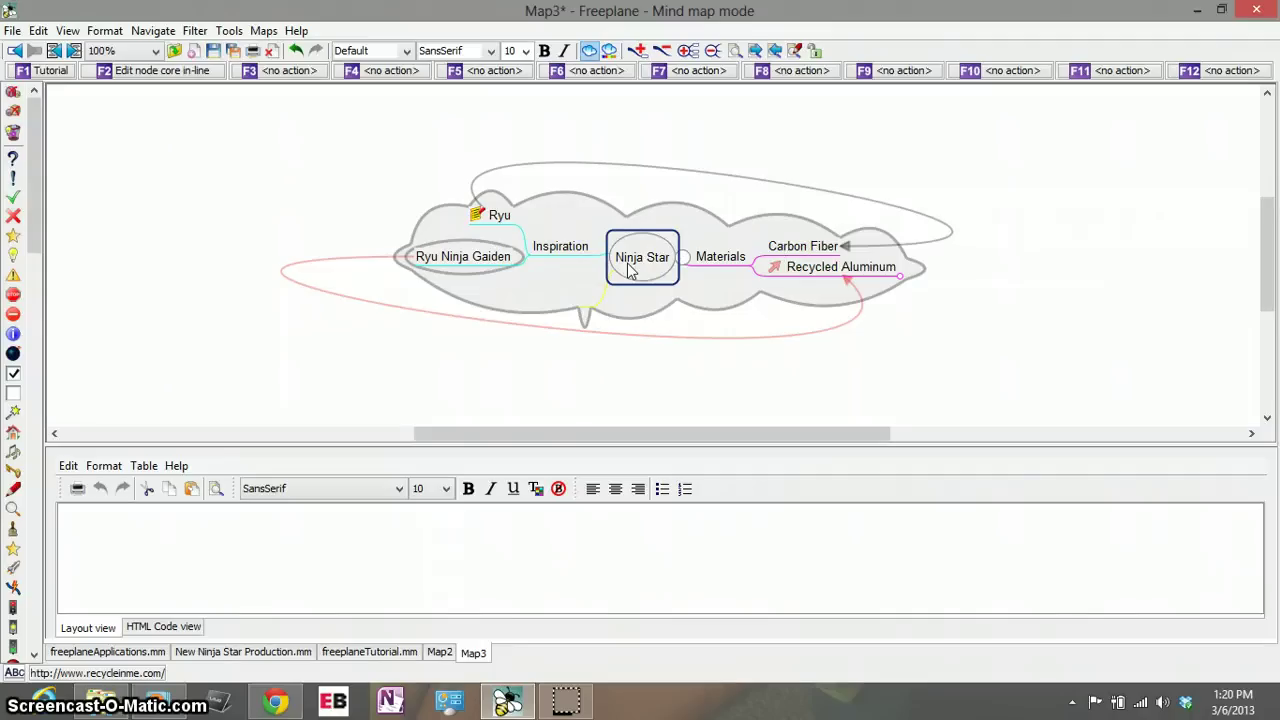
- Fold the Inspiration and Materials branches so that their child nodes are hidden
click(575, 256)
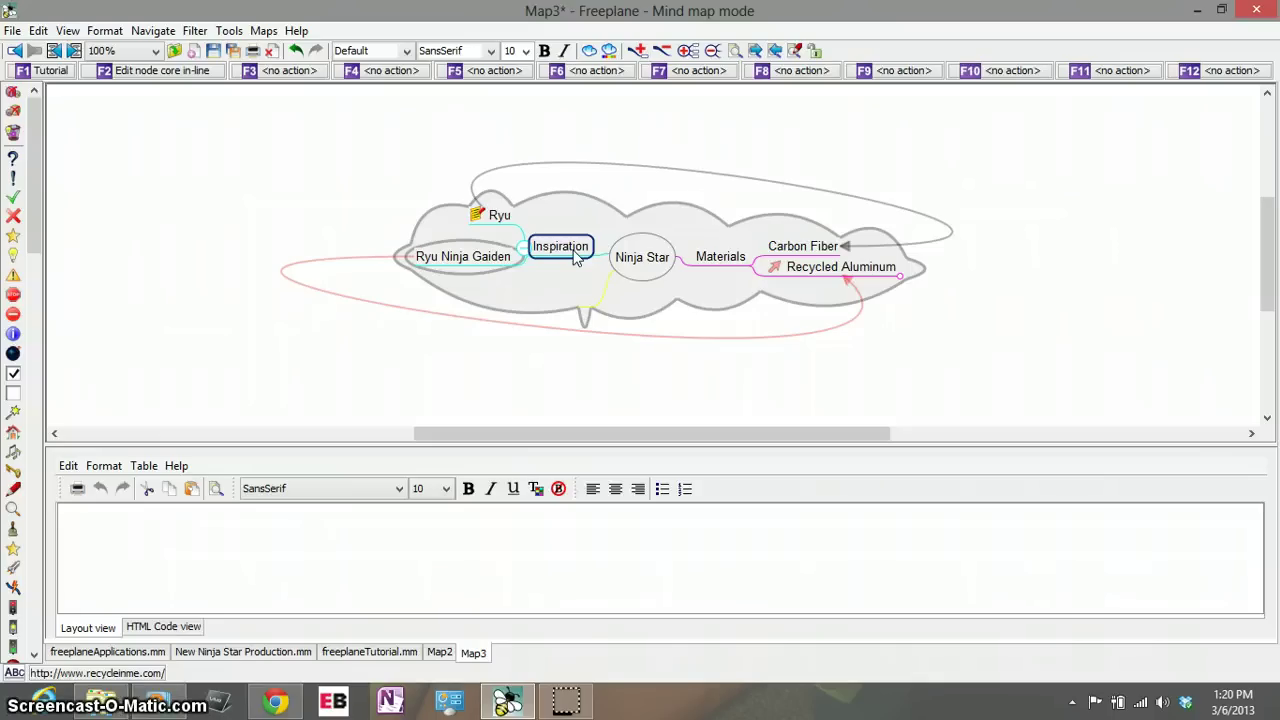
click(575, 256)
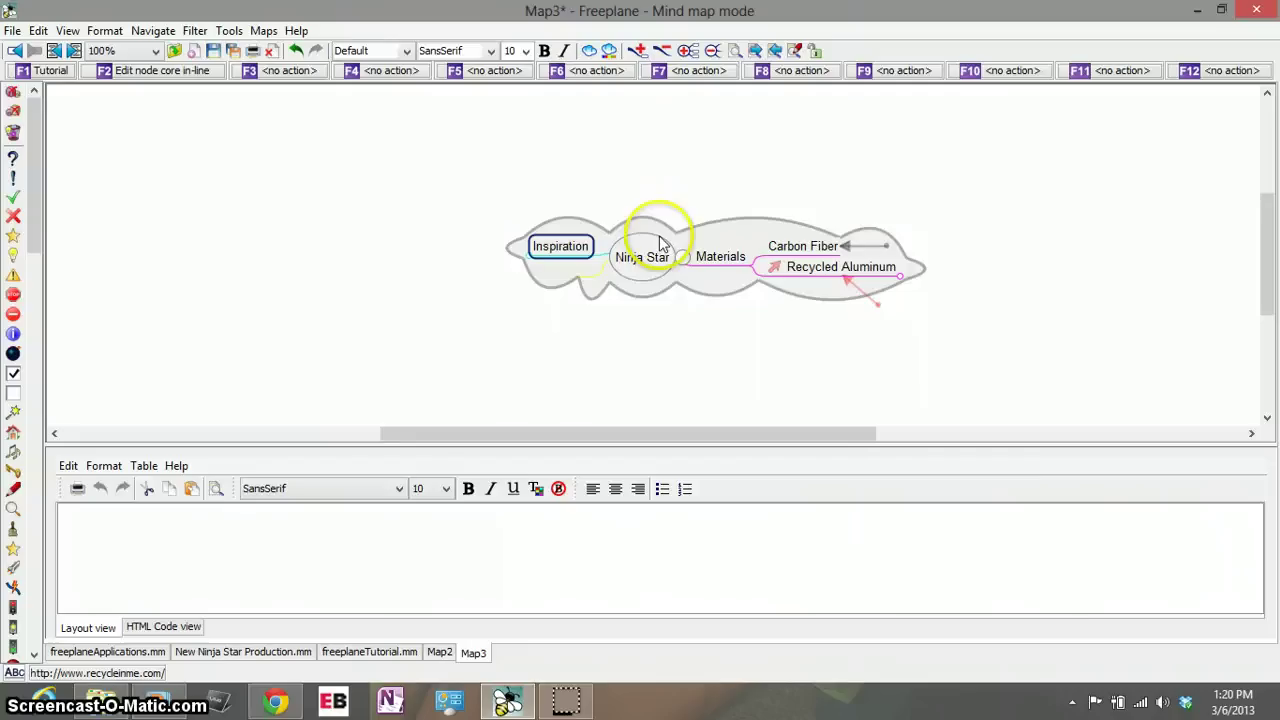
click(893, 268)
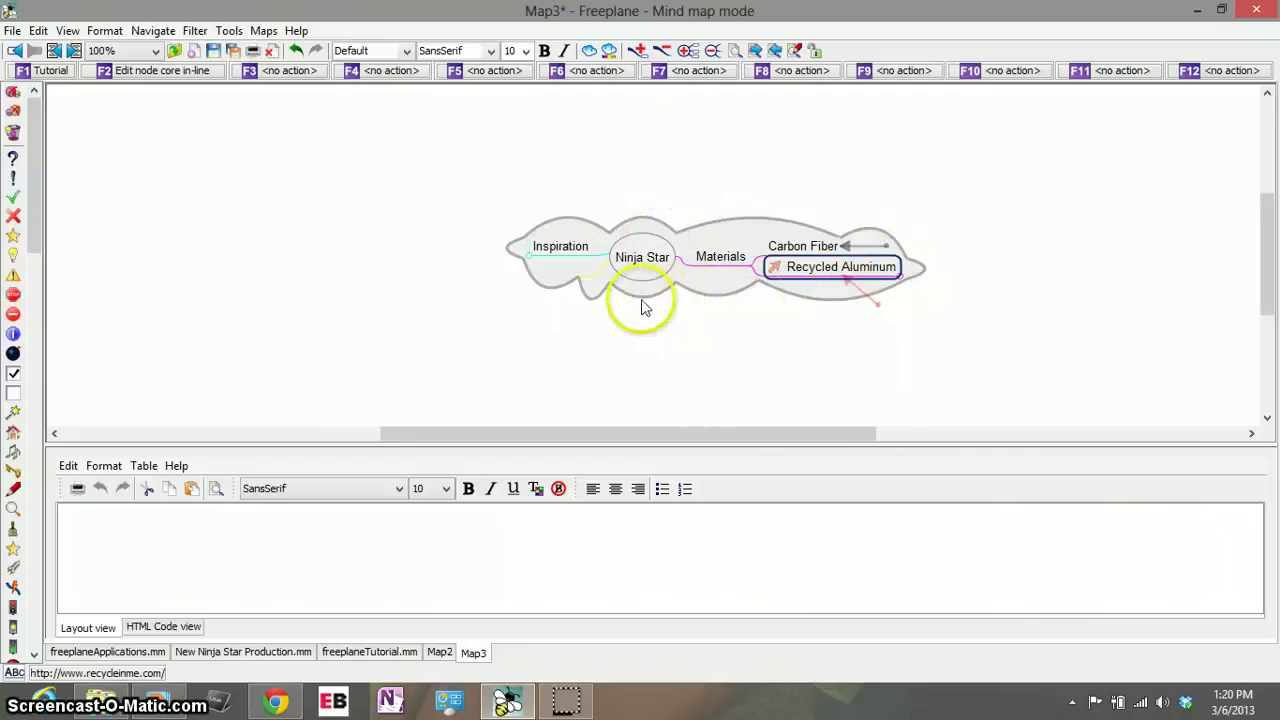
click(716, 257)
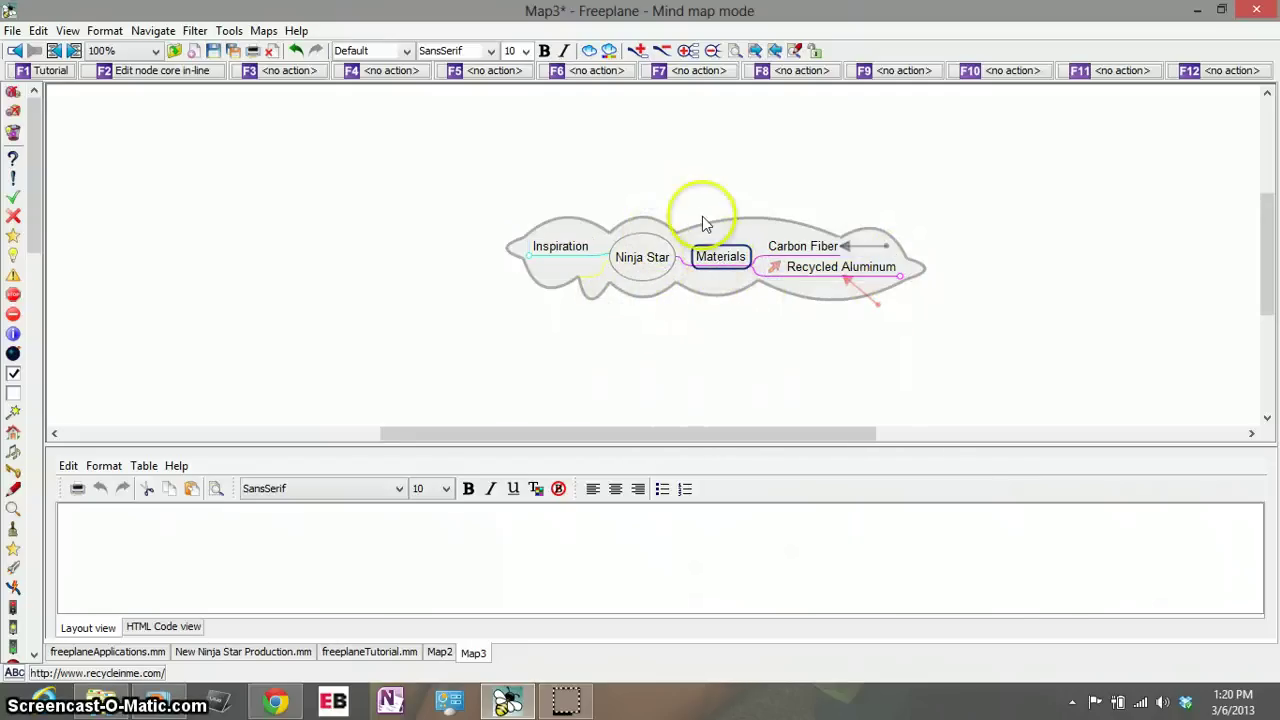
click(715, 259)
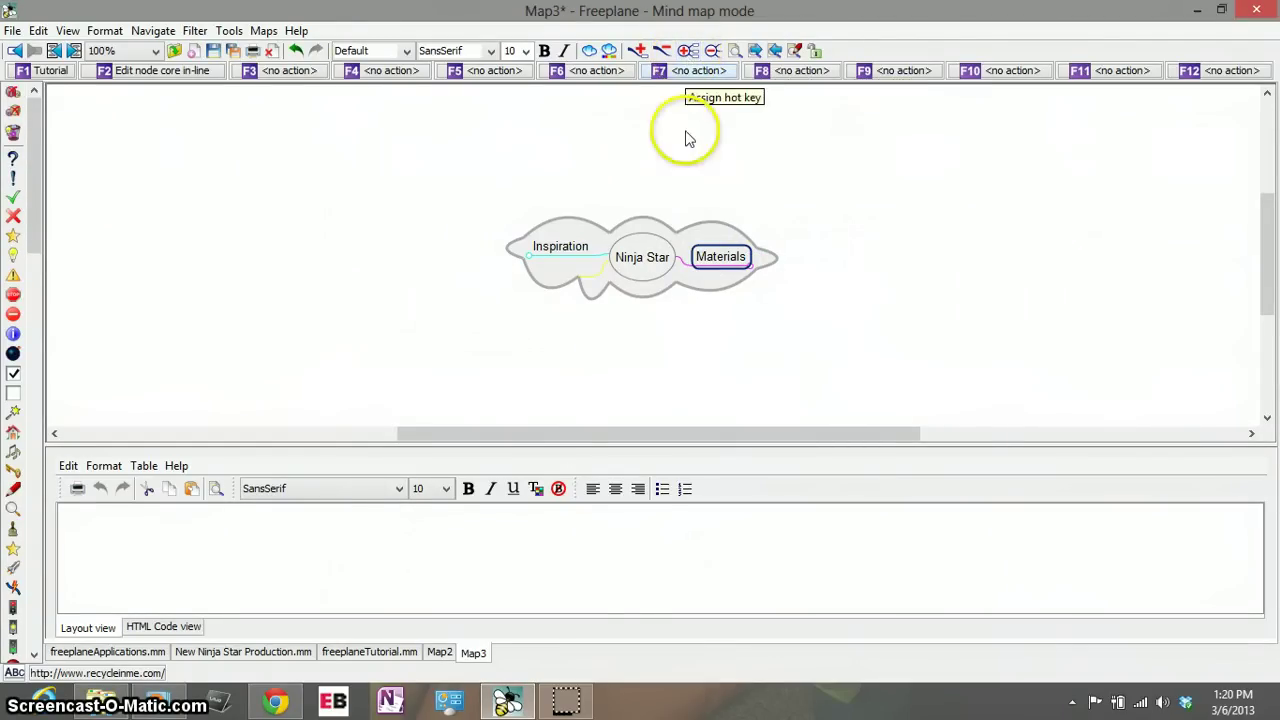
- Unfold the Materials and Inspiration branches together with all their children
click(689, 52)
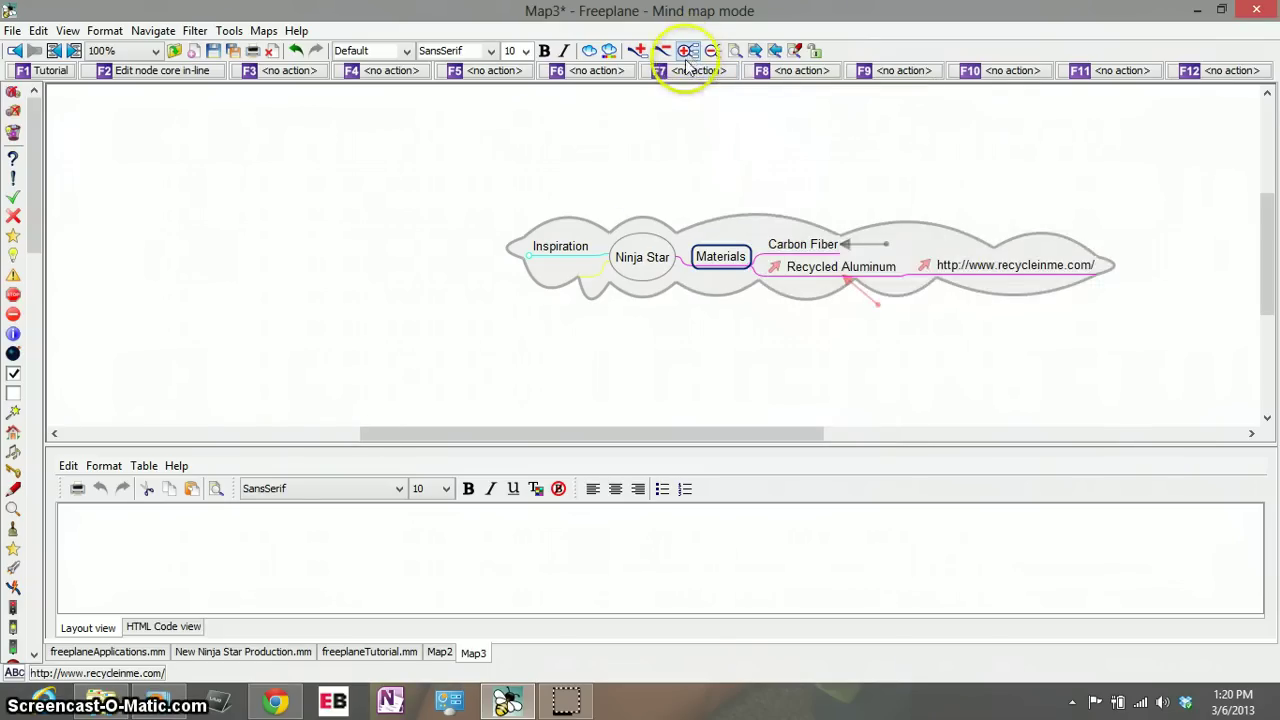
click(561, 248)
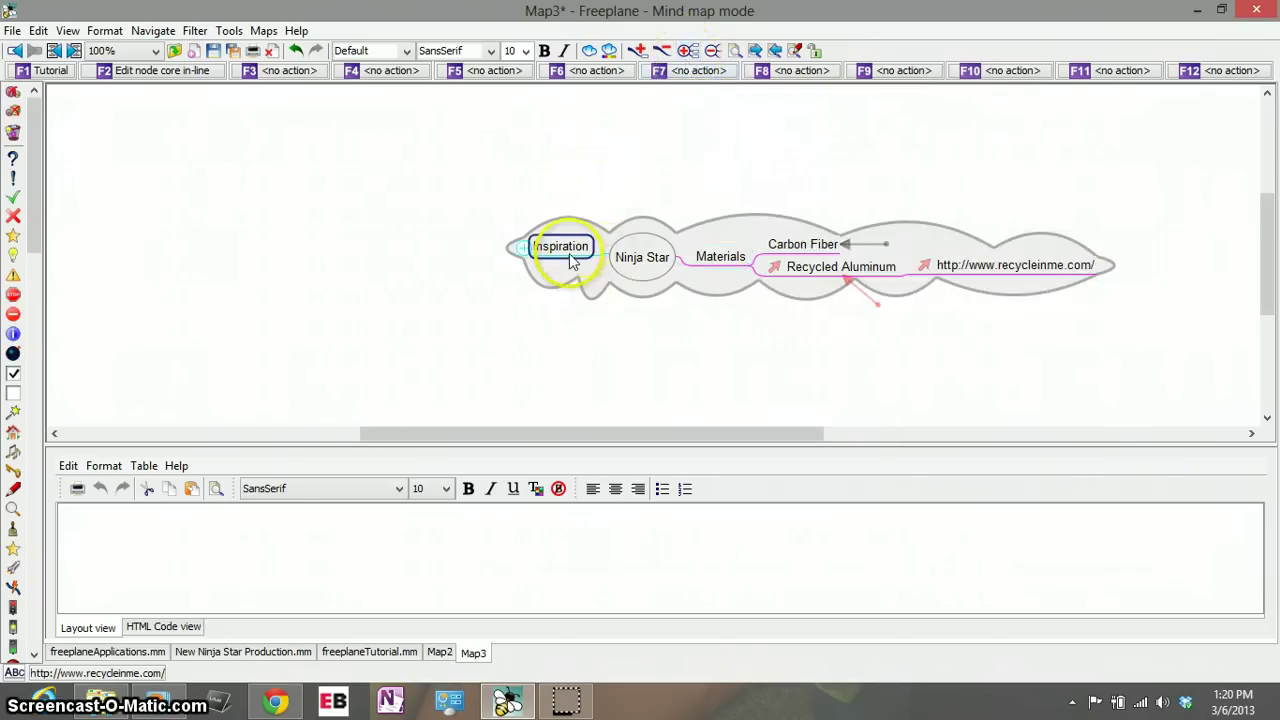
click(689, 54)
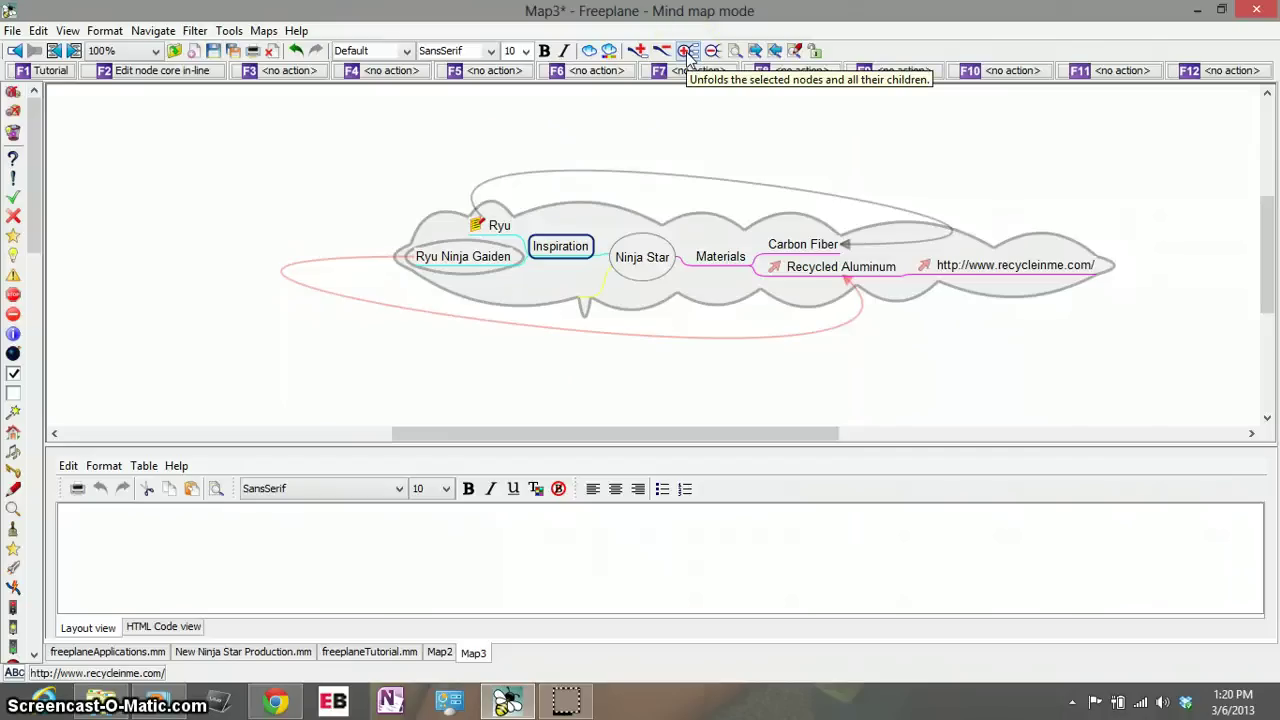
- Fold the Materials branch and set its cloud color to the light red swatch among the recent colors
click(716, 268)
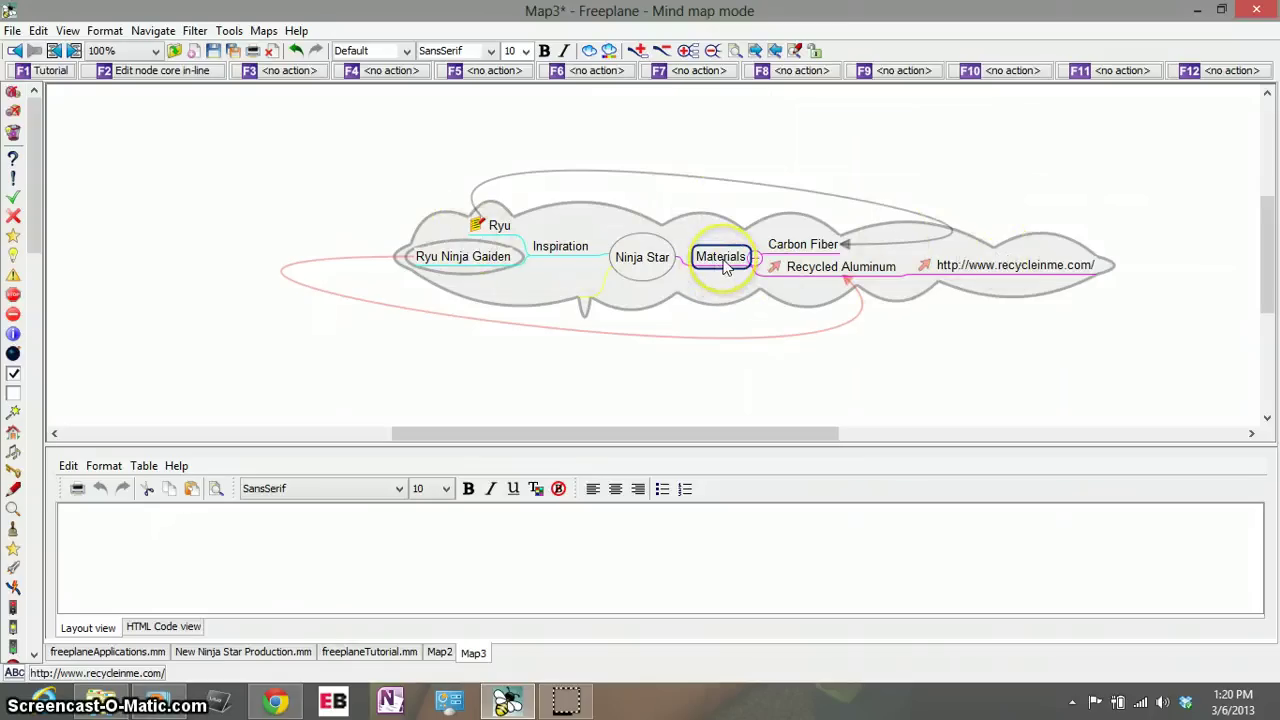
click(609, 50)
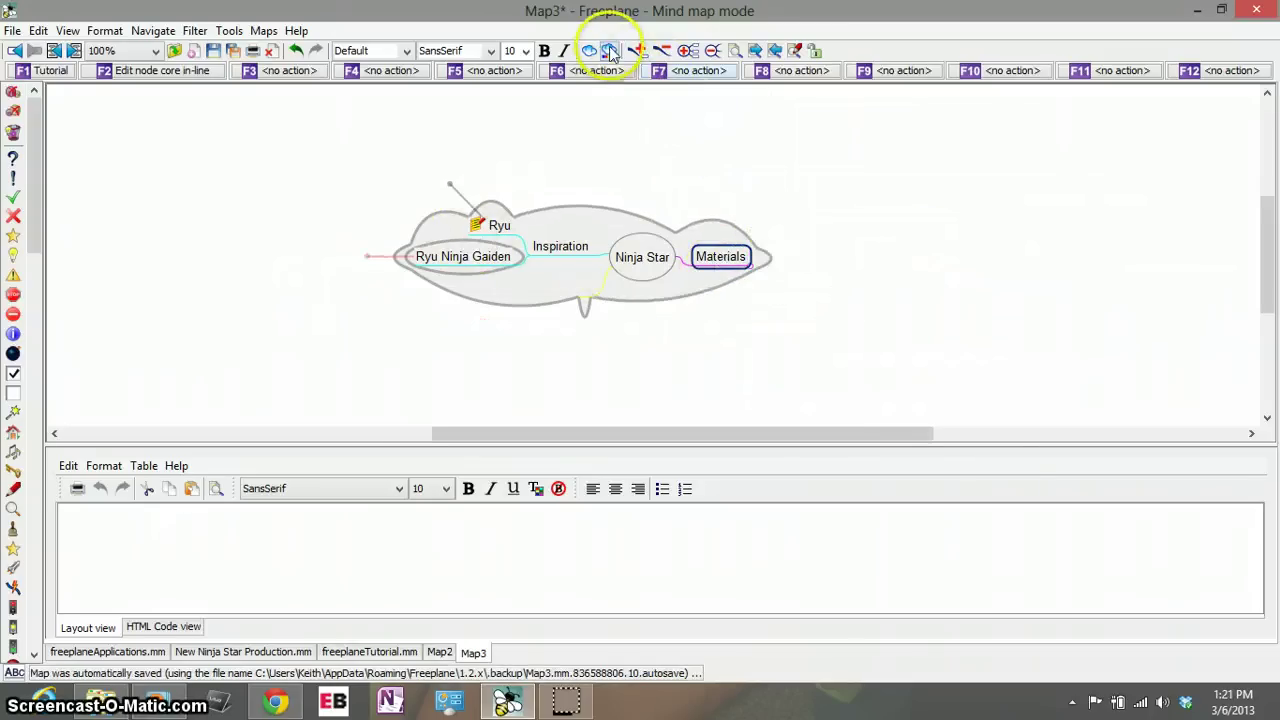
click(609, 50)
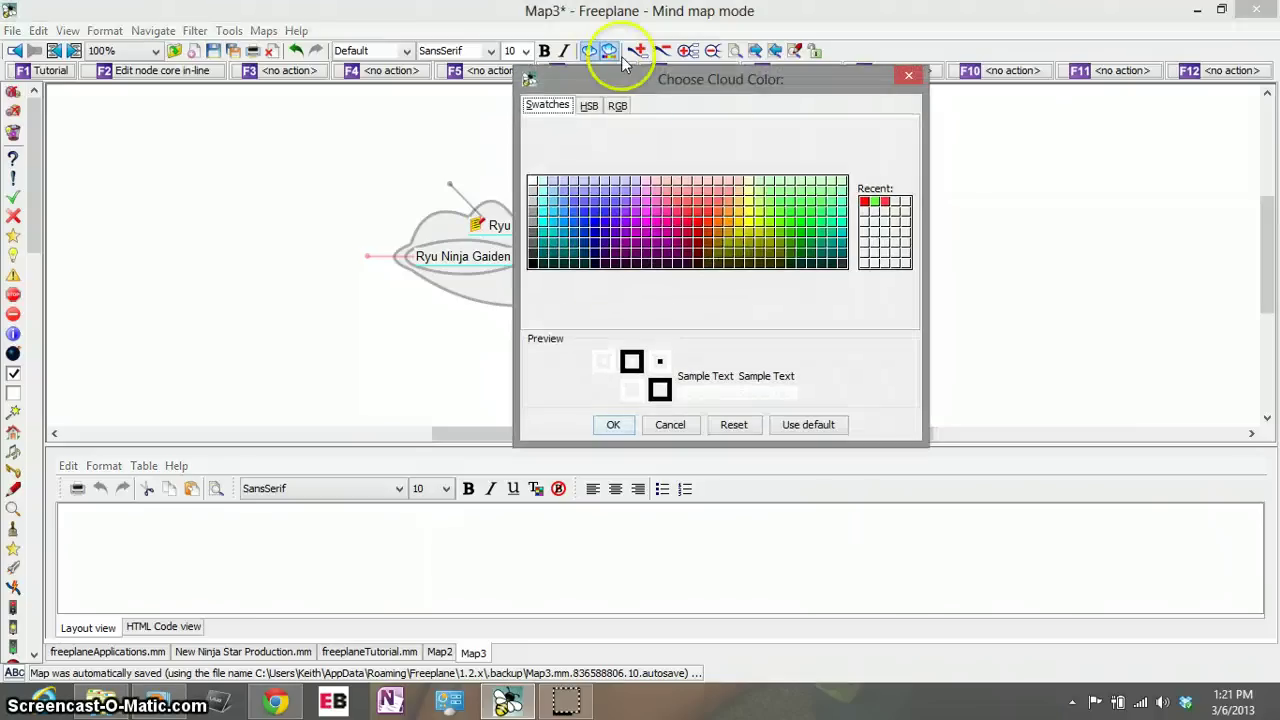
click(885, 203)
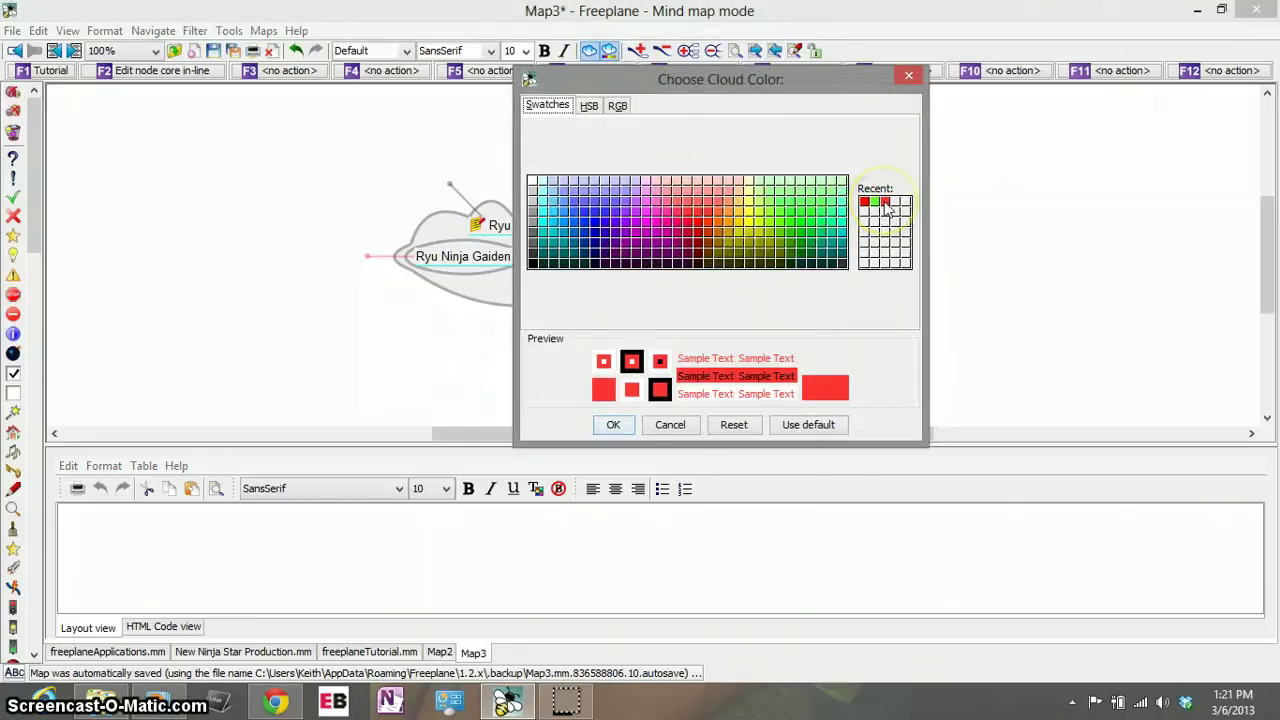
click(614, 428)
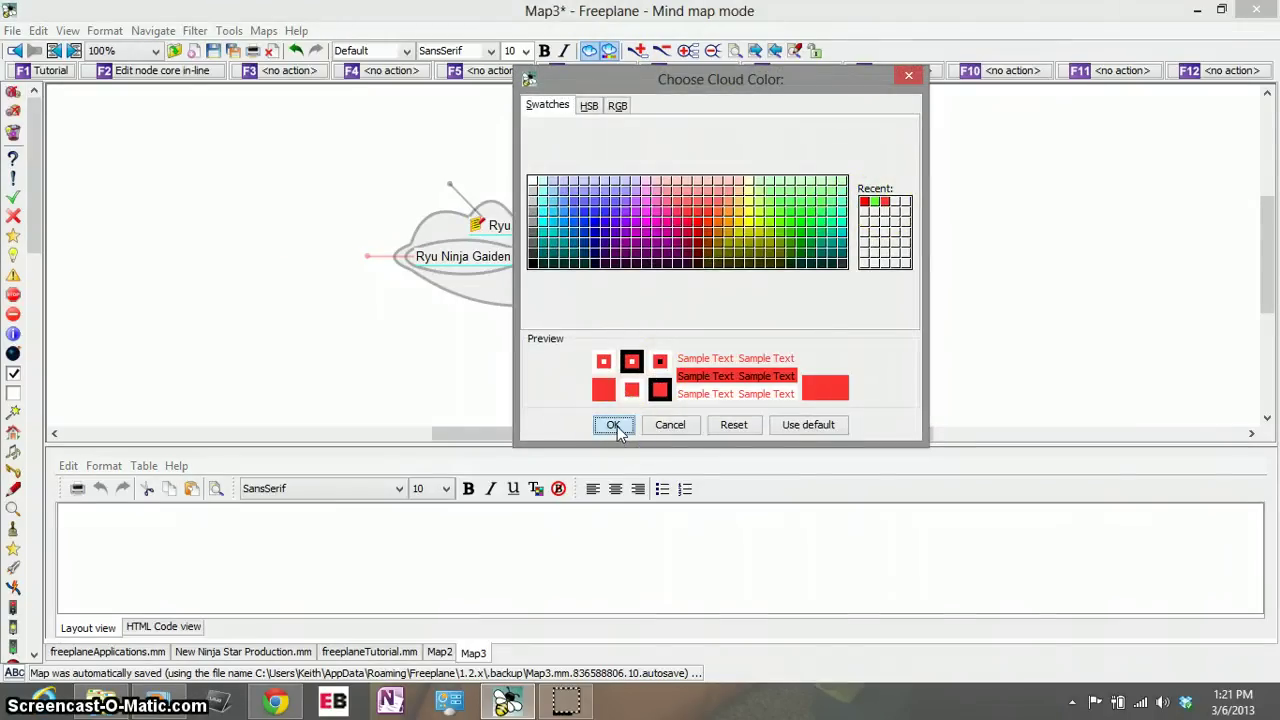
- Unfold the Materials branch with all its children to view the colored cloud around them, and fold the branch again
click(686, 52)
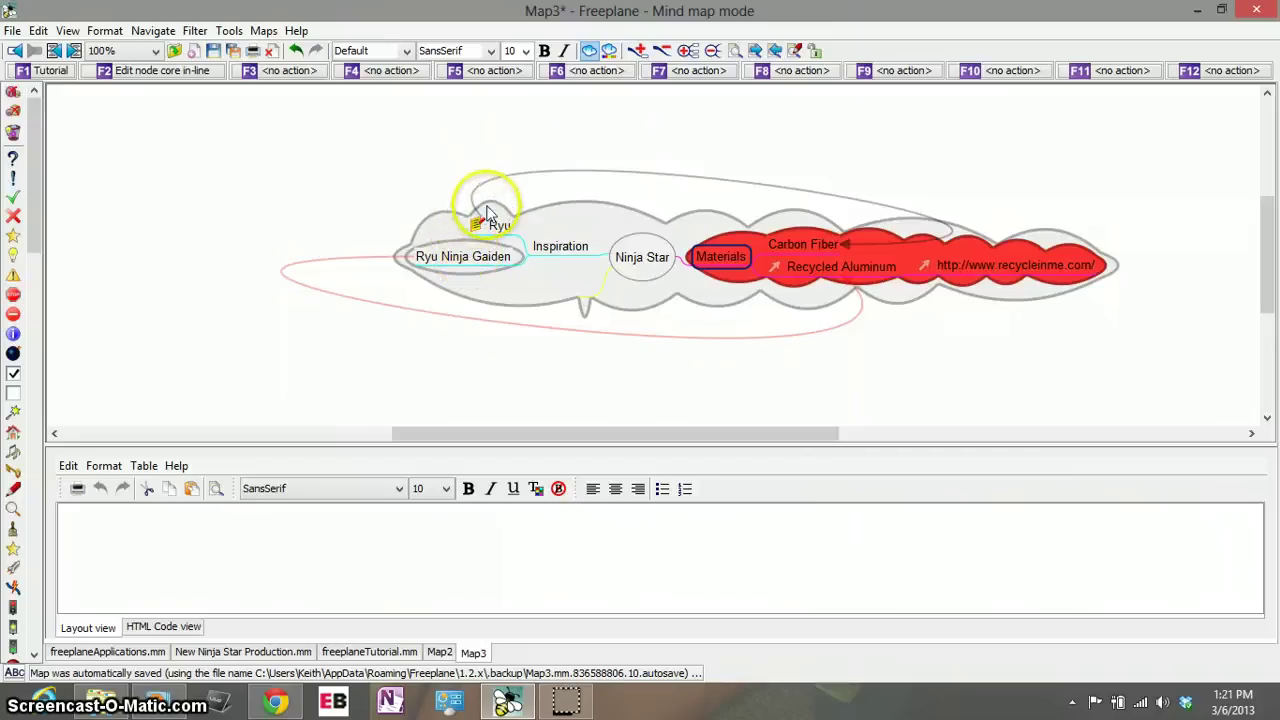
click(655, 268)
click(718, 257)
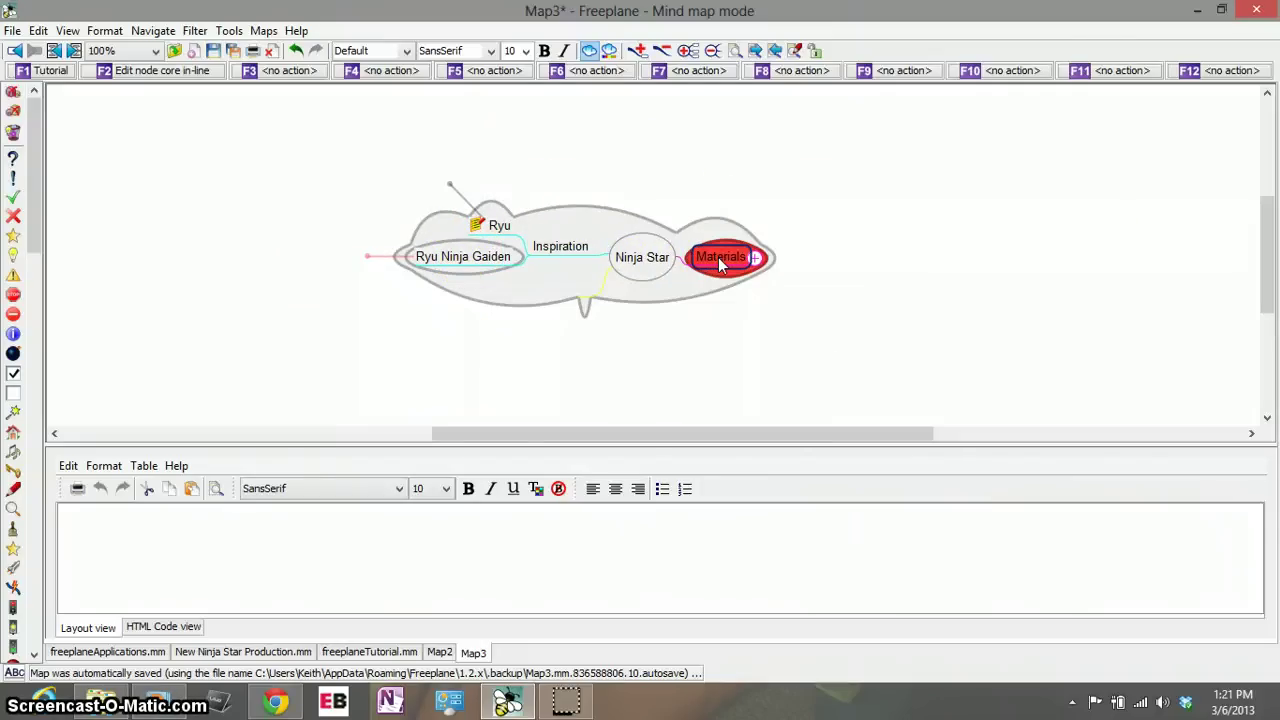
- Add a bright yellow cloud around the Inspiration node and its children
click(555, 247)
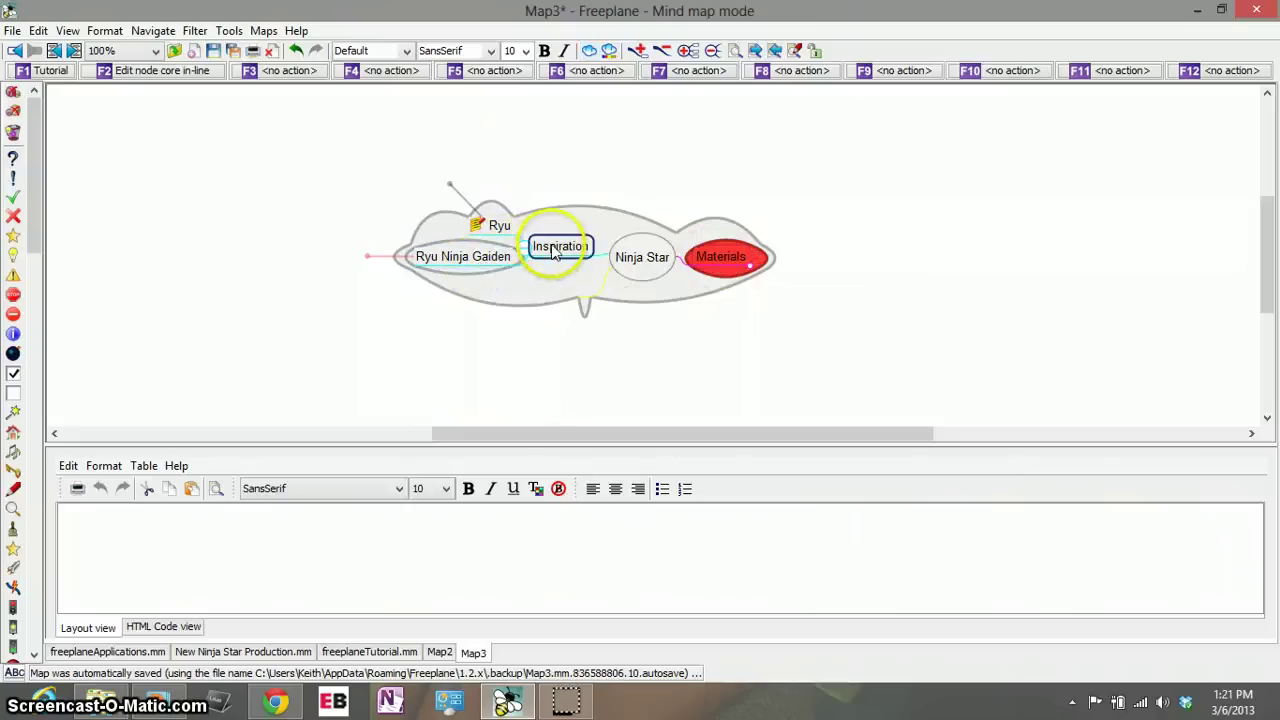
click(609, 50)
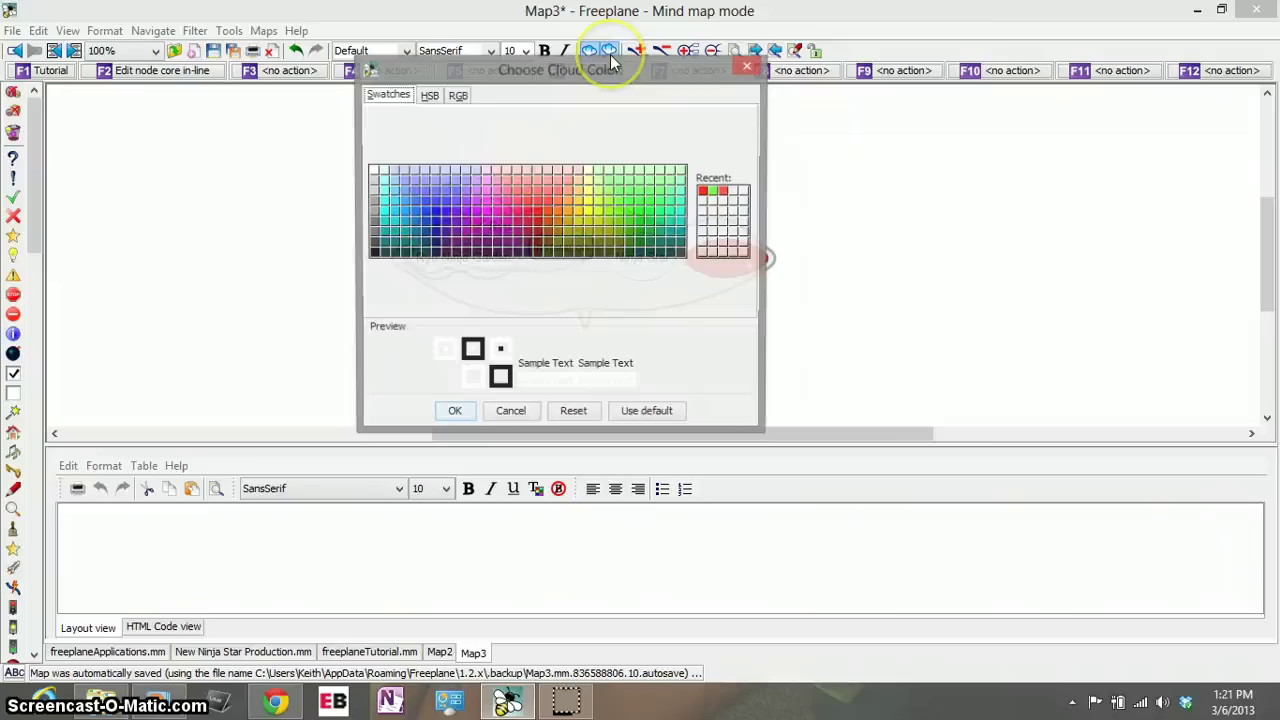
click(584, 210)
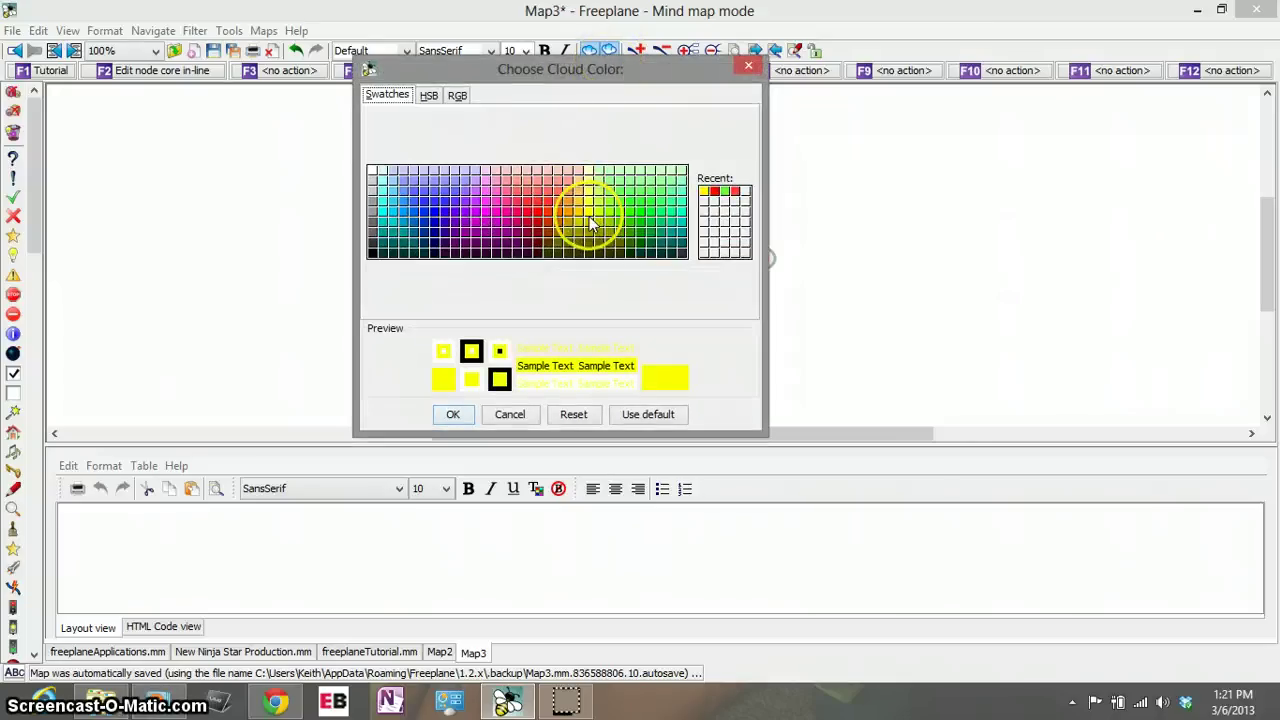
click(447, 415)
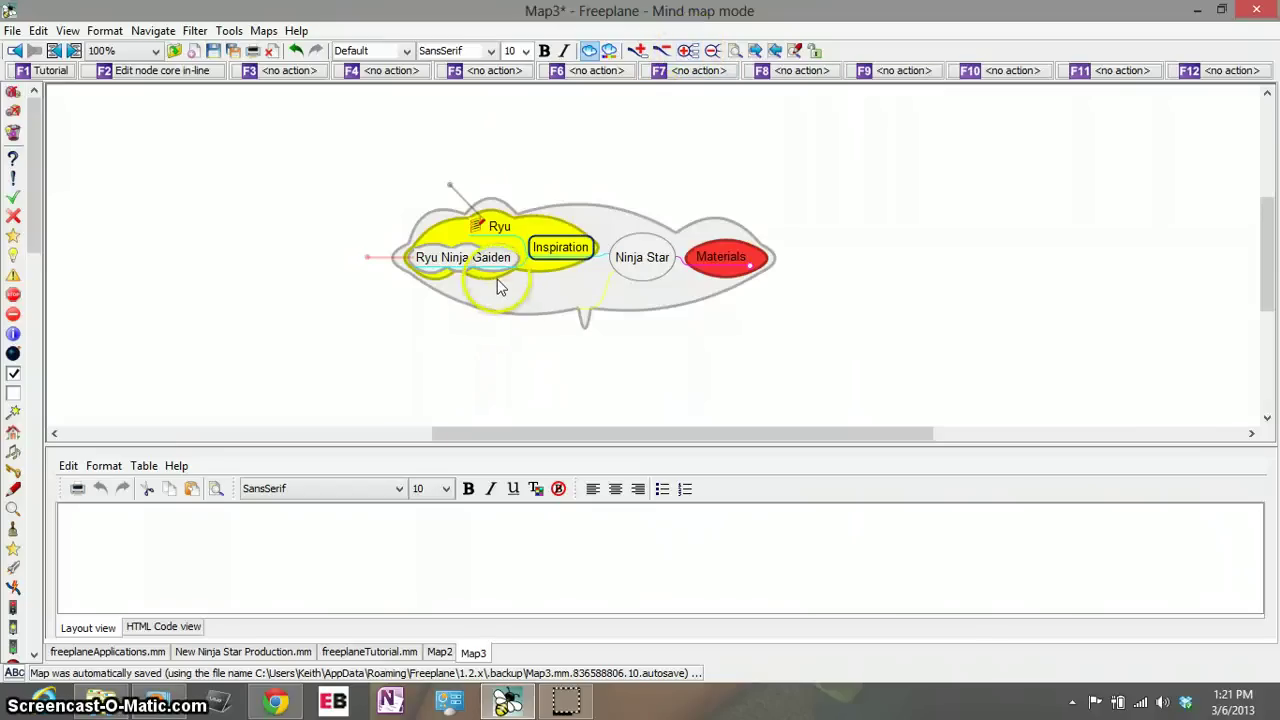
- Unfold the Materials branch and fold the Recycled Aluminum node so that its web address child is hidden
click(466, 262)
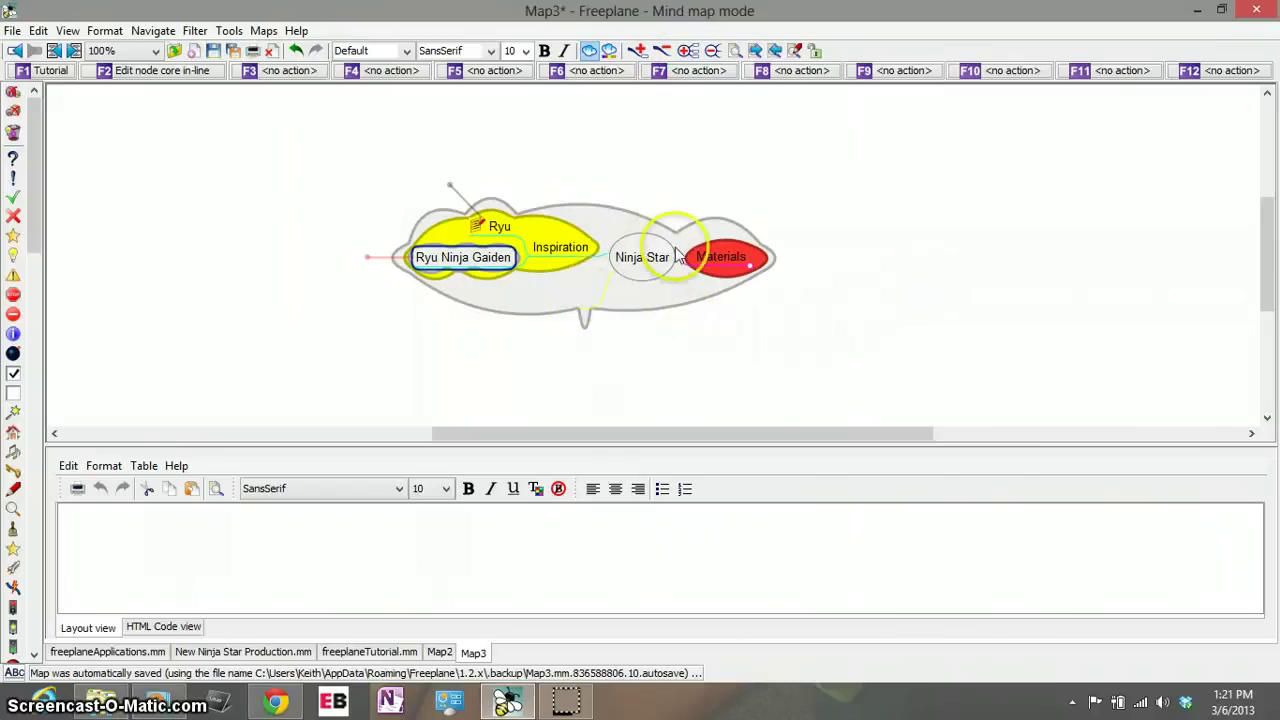
click(714, 257)
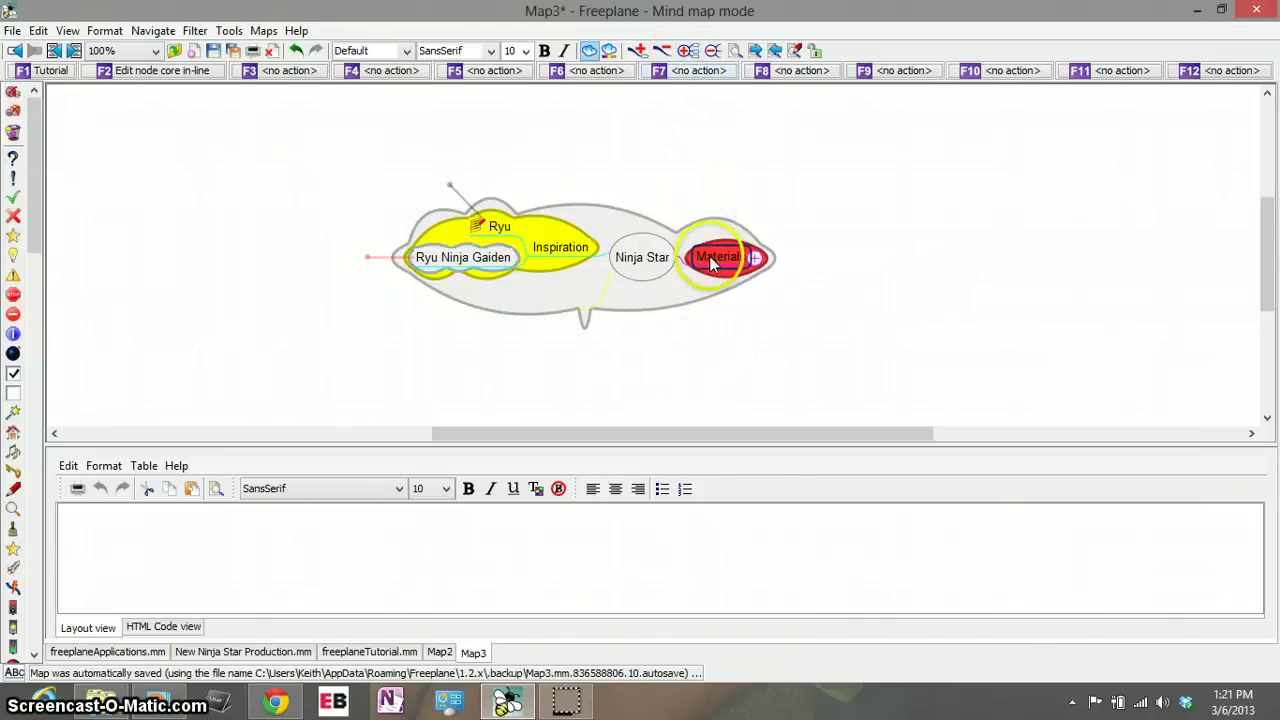
click(750, 266)
click(777, 269)
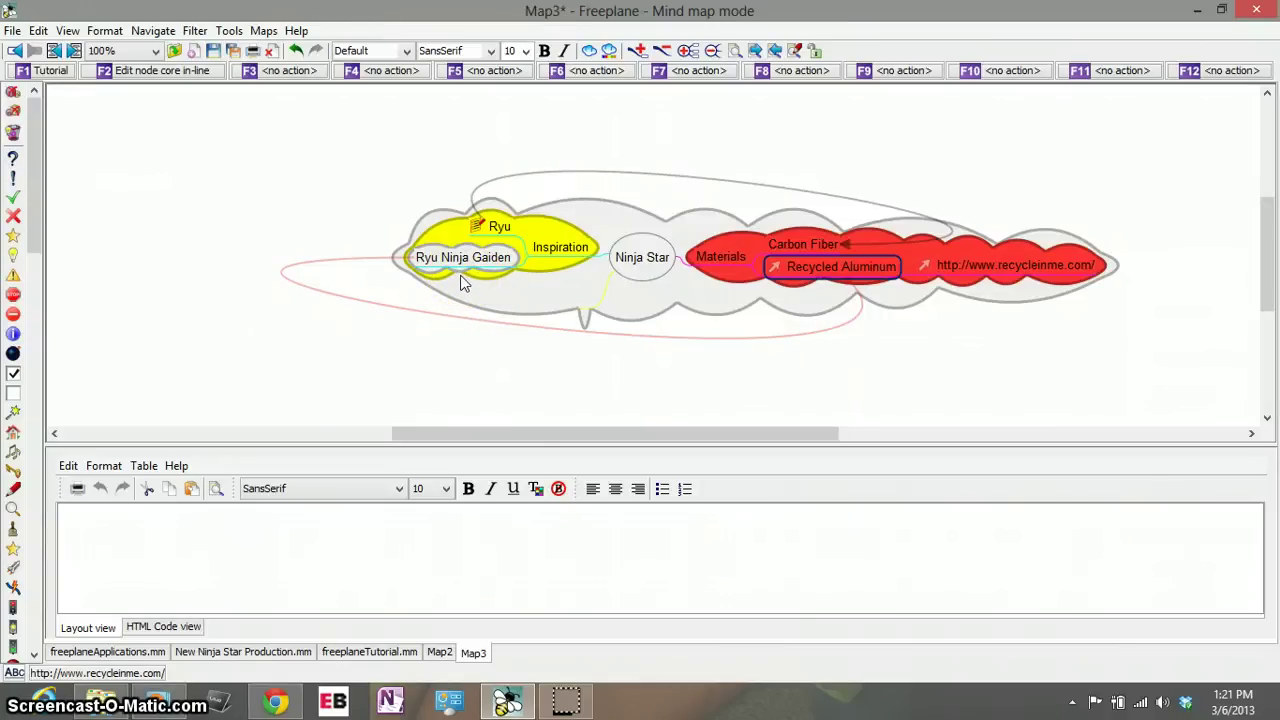
key(space)
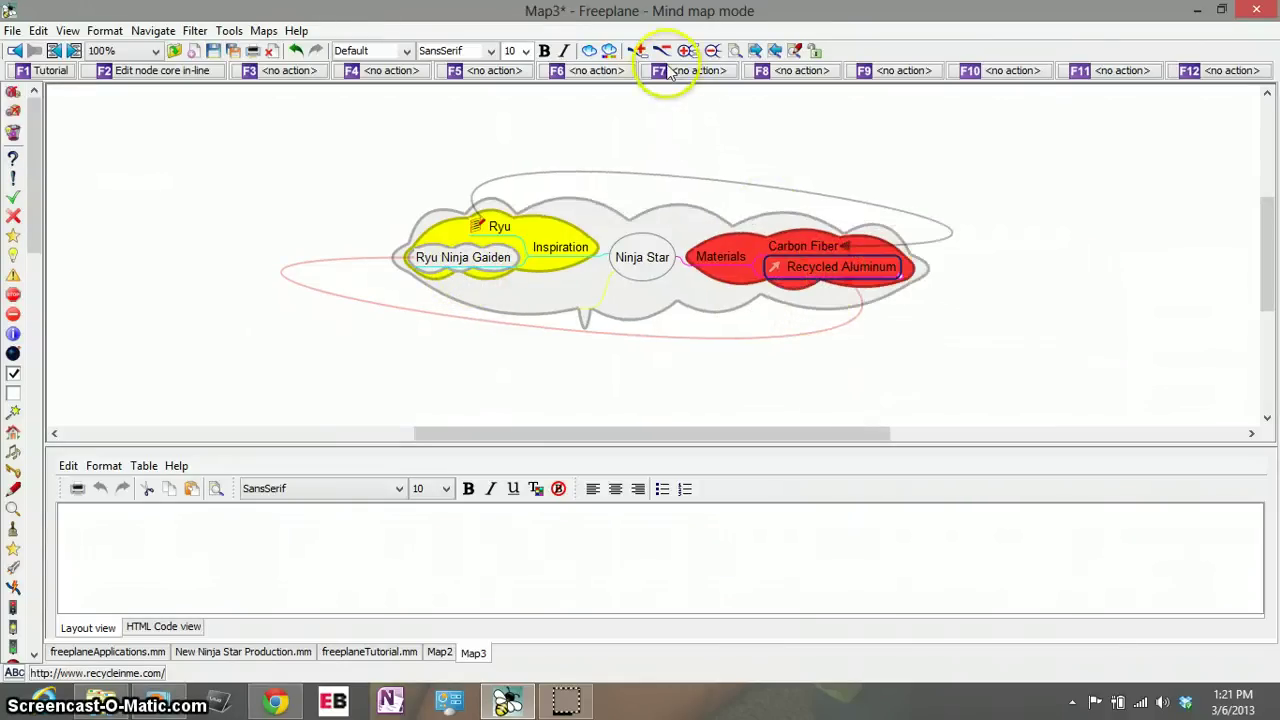
- Add a bright green cloud around the Recycled Aluminum node
click(609, 50)
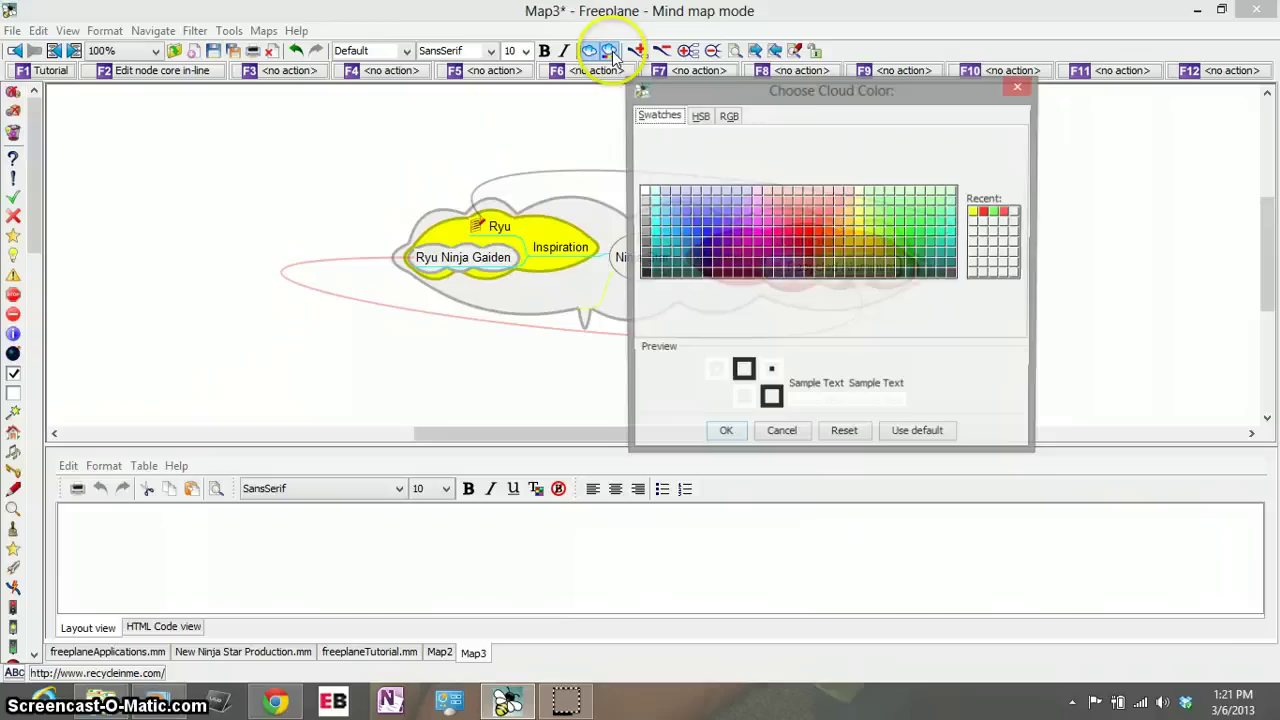
click(872, 247)
click(724, 435)
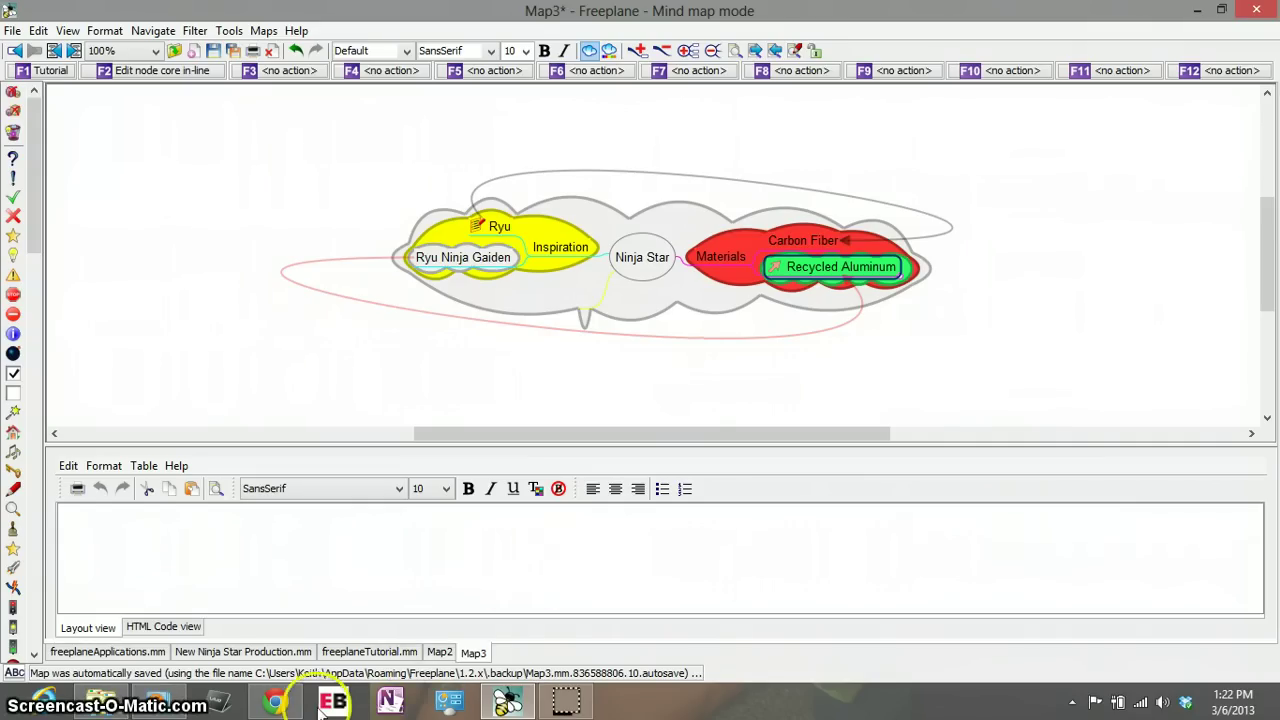
- Switch to Chrome and bring up the already open Freeplane Tutorial Extensions wiki page
click(275, 702)
click(398, 187)
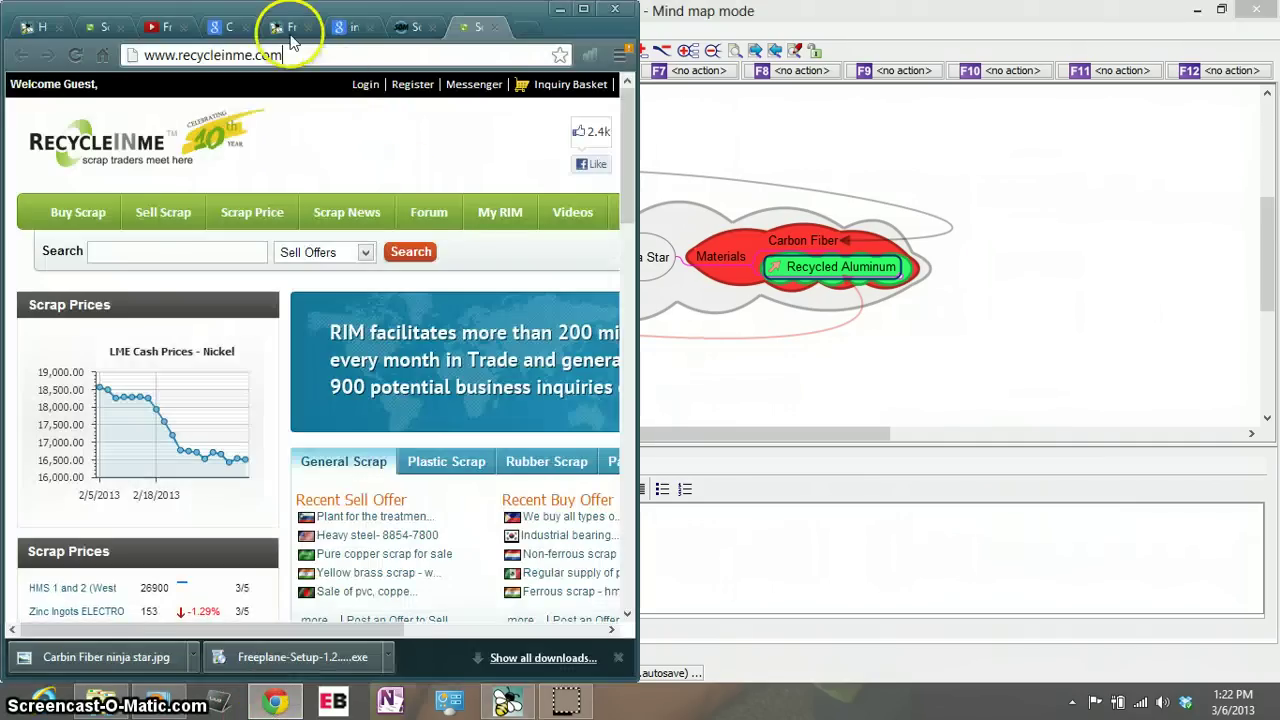
click(286, 27)
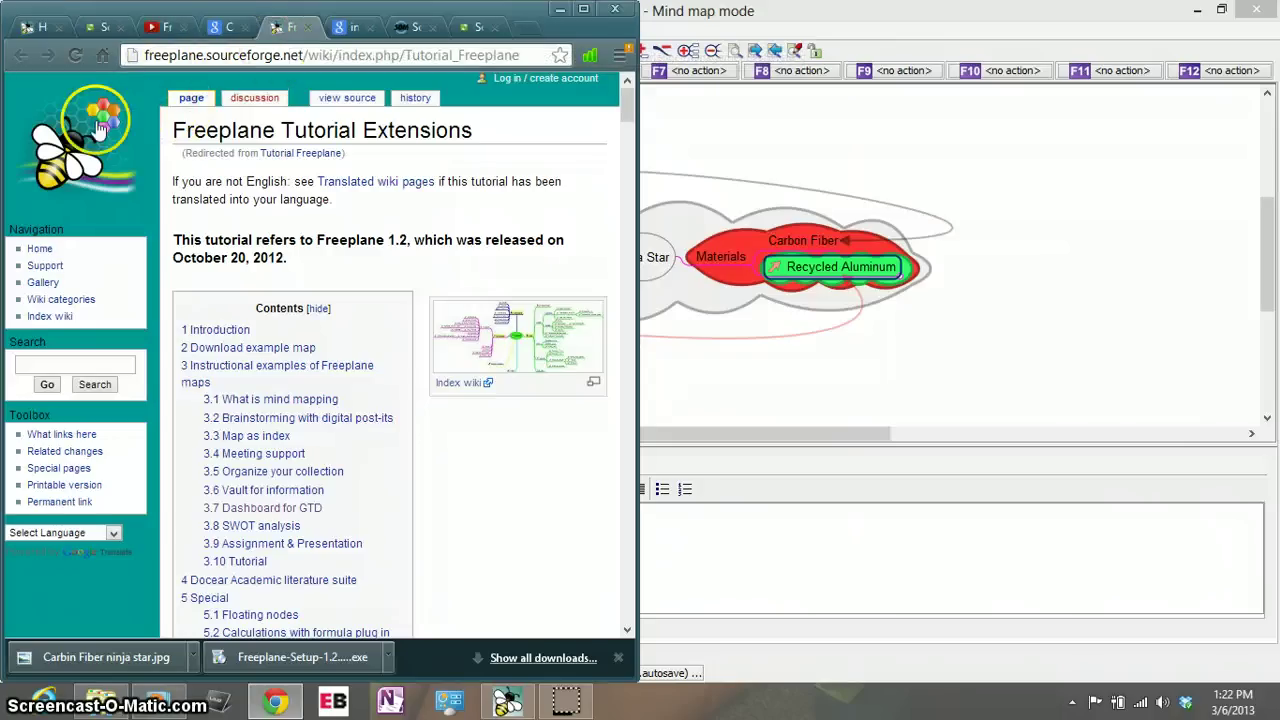